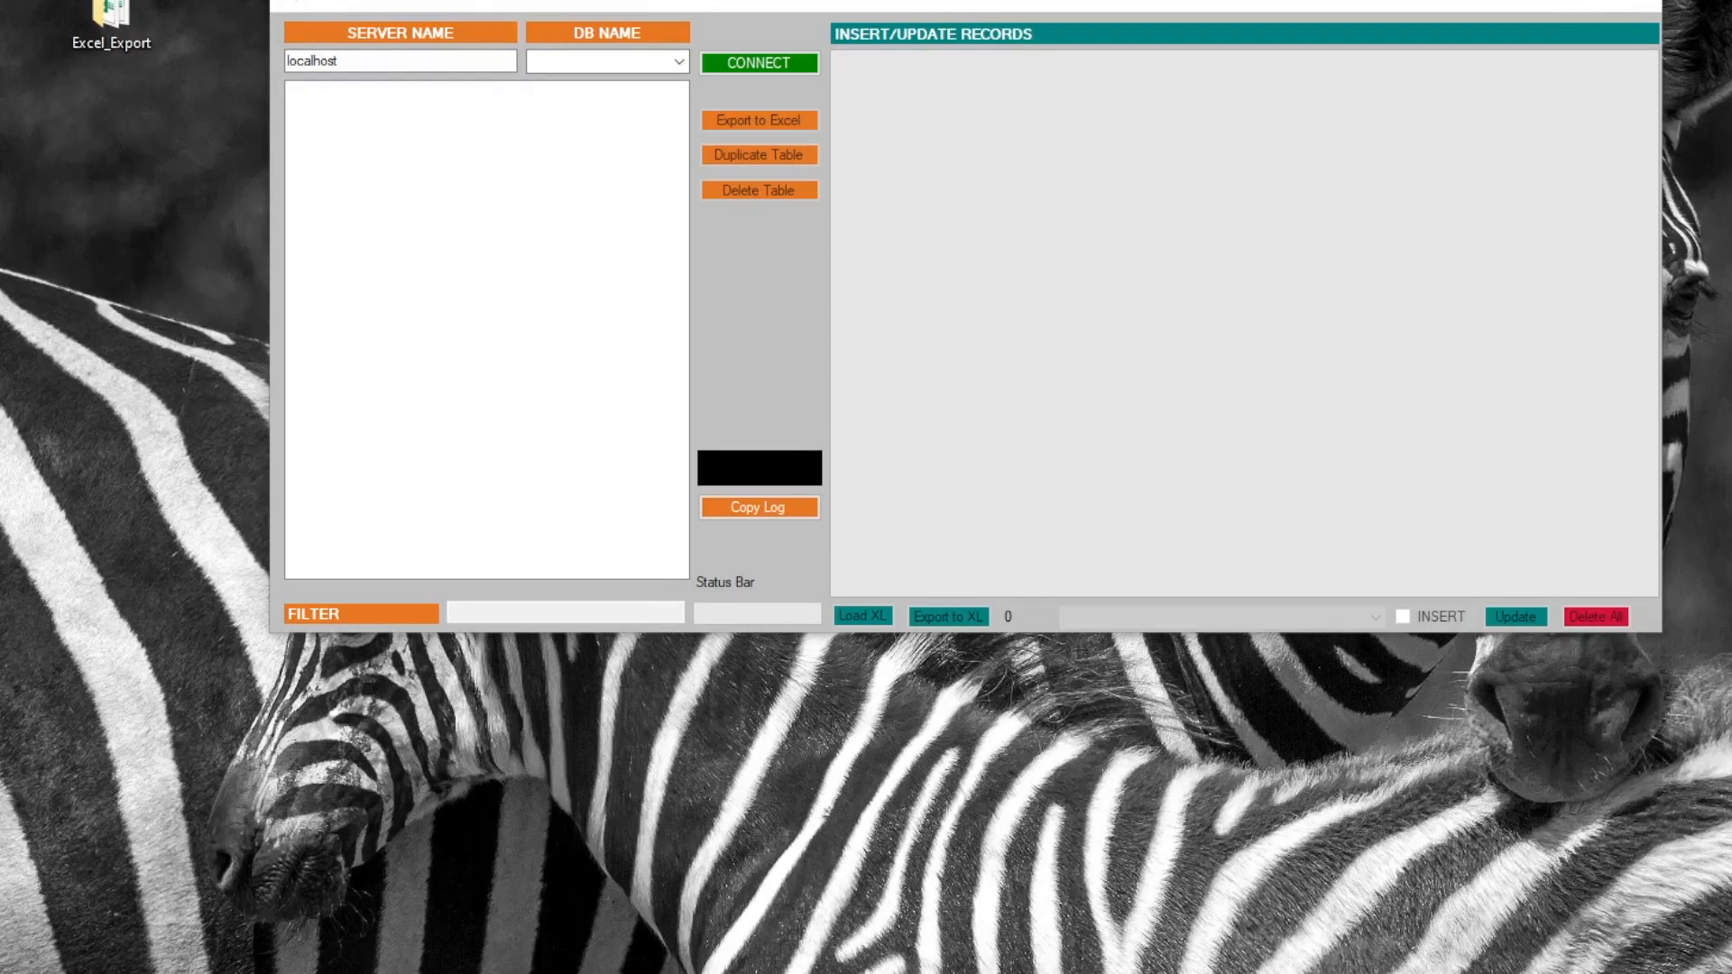
Connect to stitchDB on localhost and load the [sales].[customers] table with its 8 rows
drag(395, 3, 215, 99)
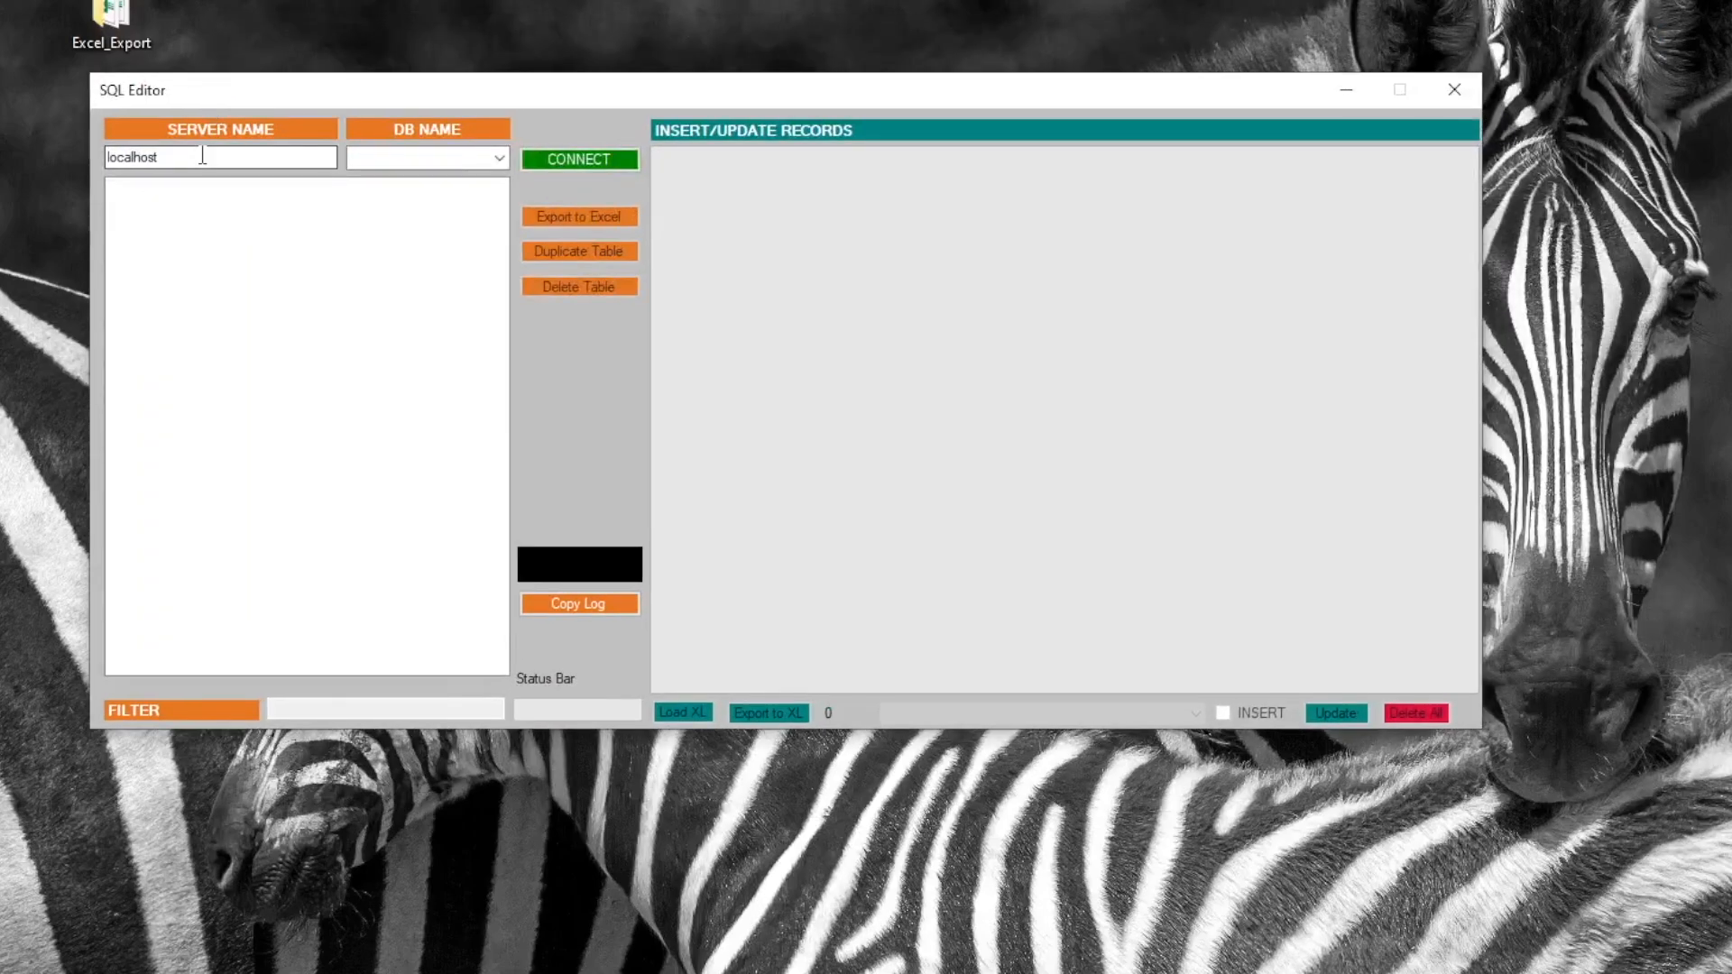
double_click(203, 156)
click(498, 158)
click(403, 229)
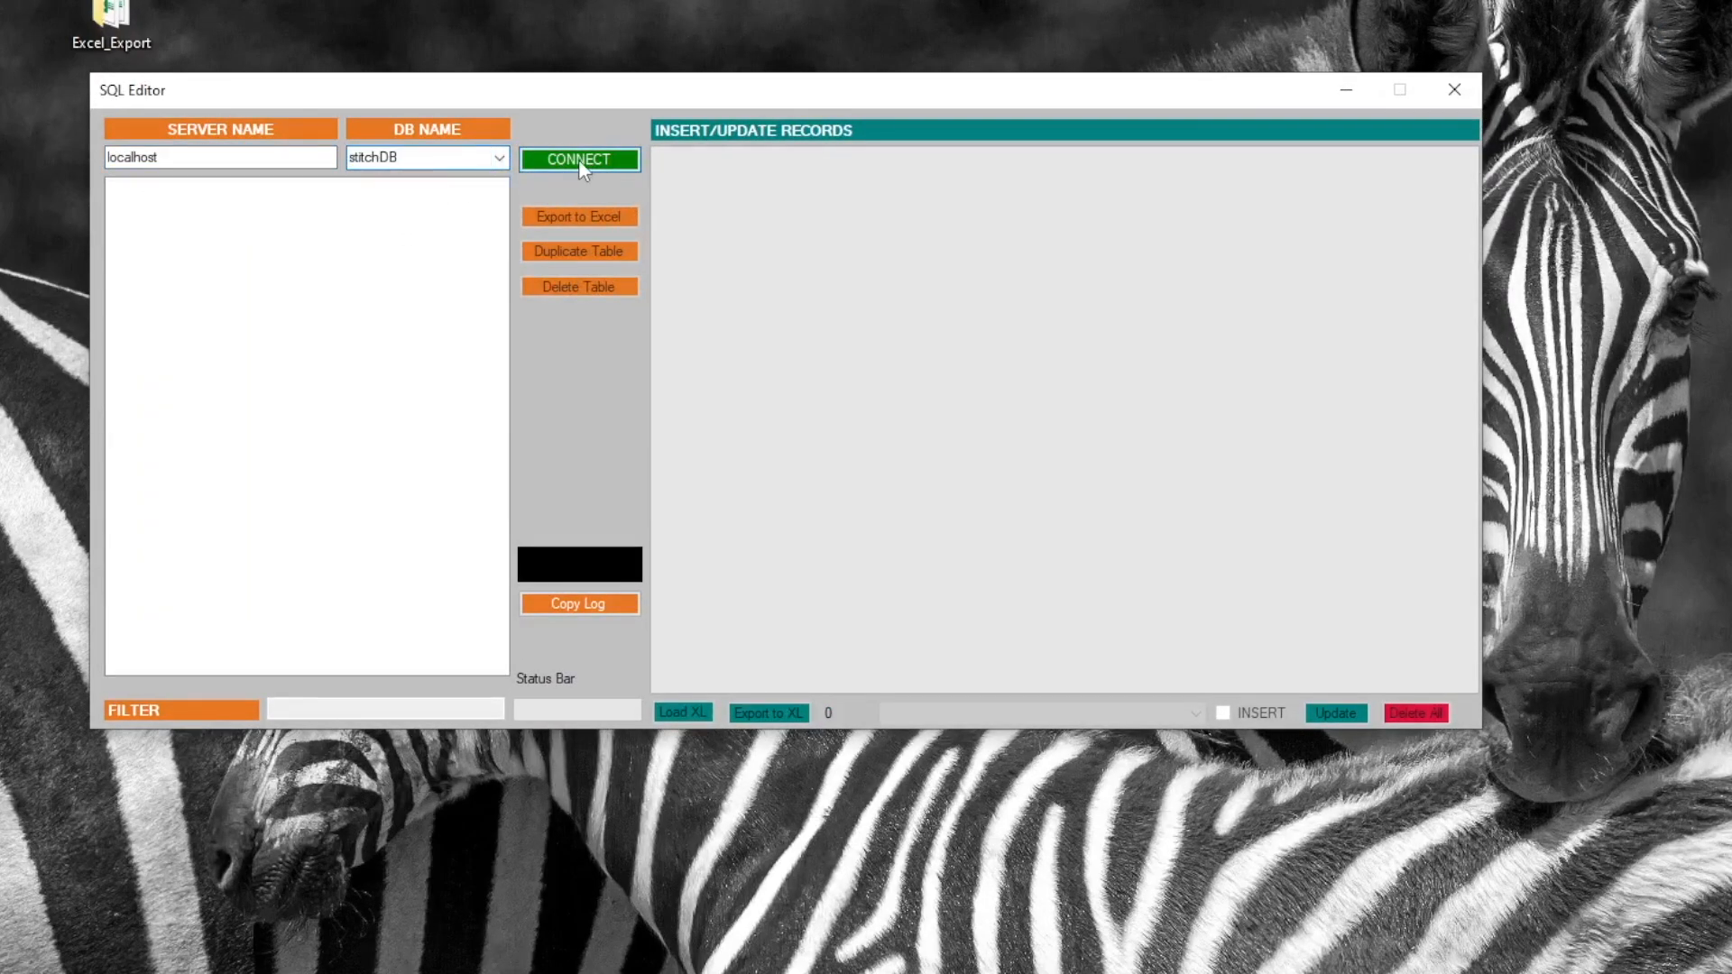
click(577, 158)
click(308, 188)
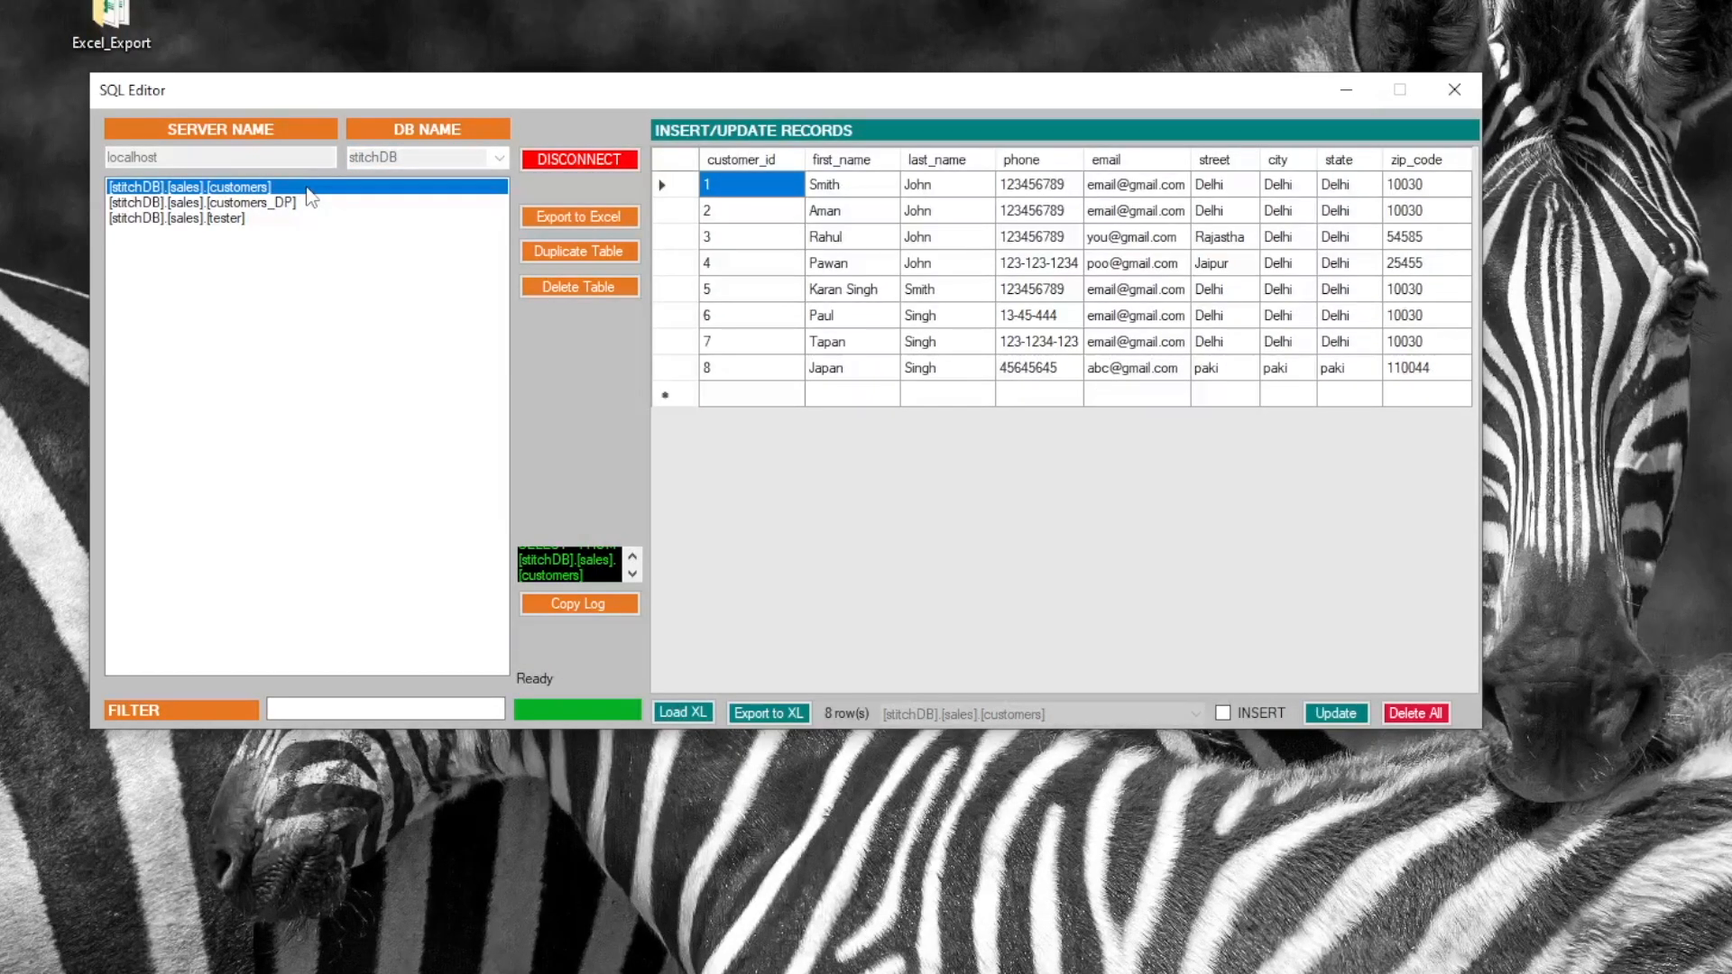
Export customers to workbook customers_180824_041832, review its 8 rows, and close it without saving
click(320, 204)
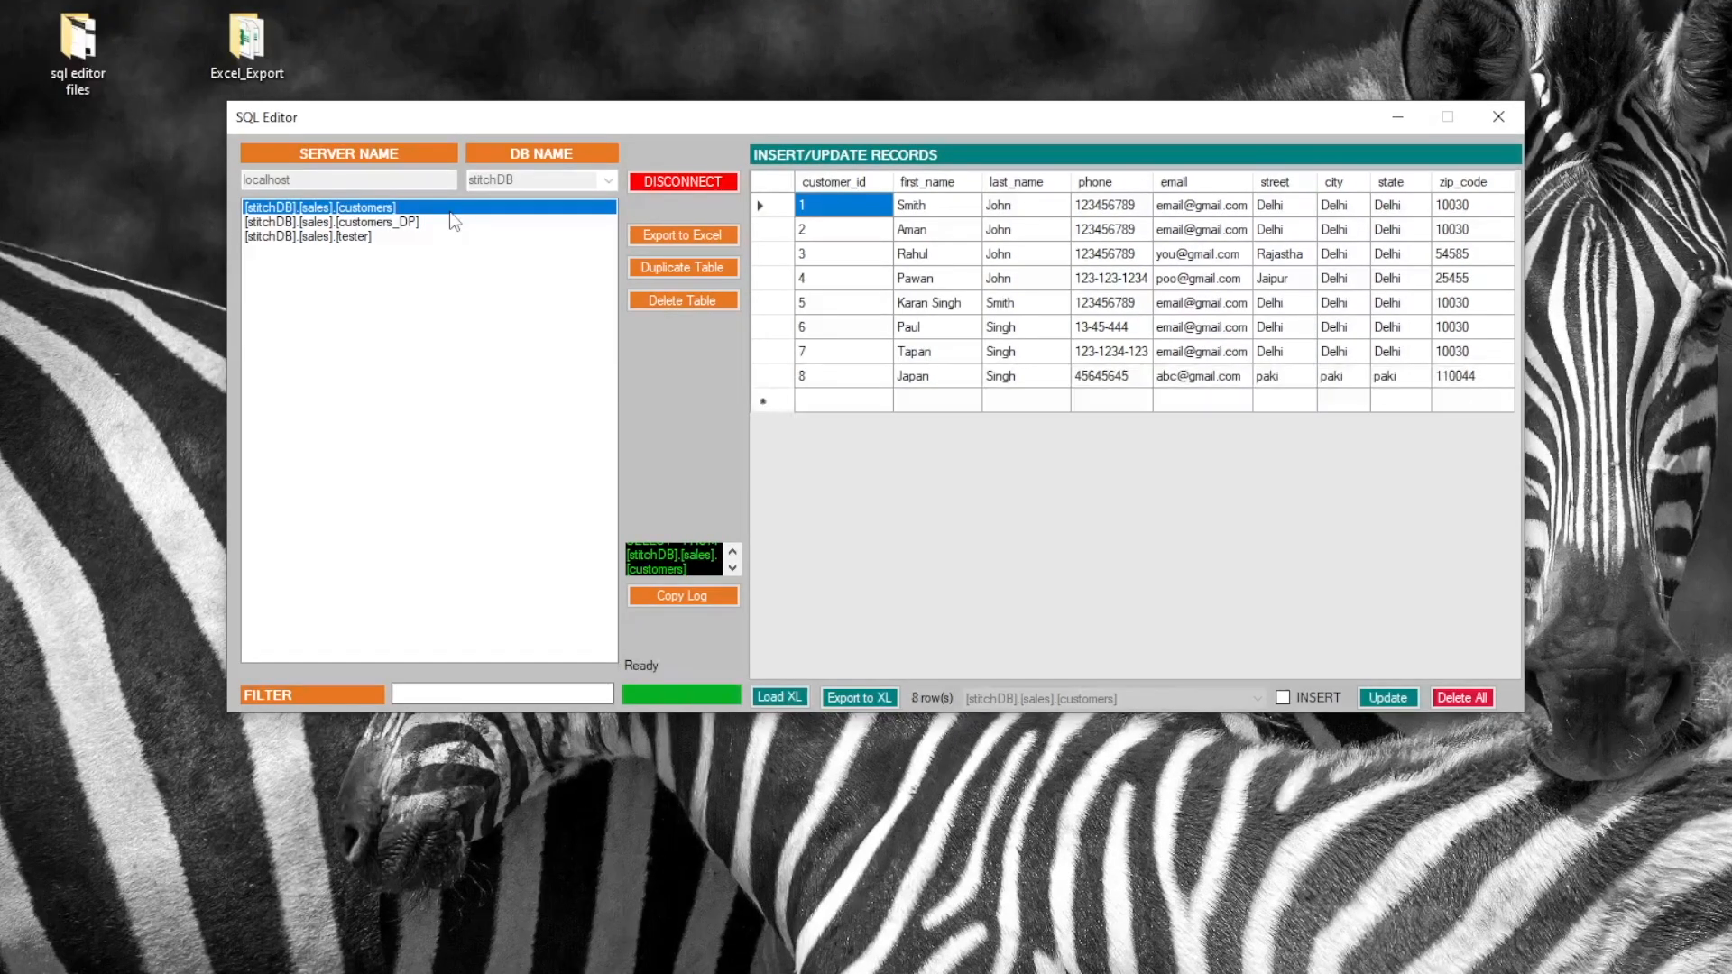
click(689, 234)
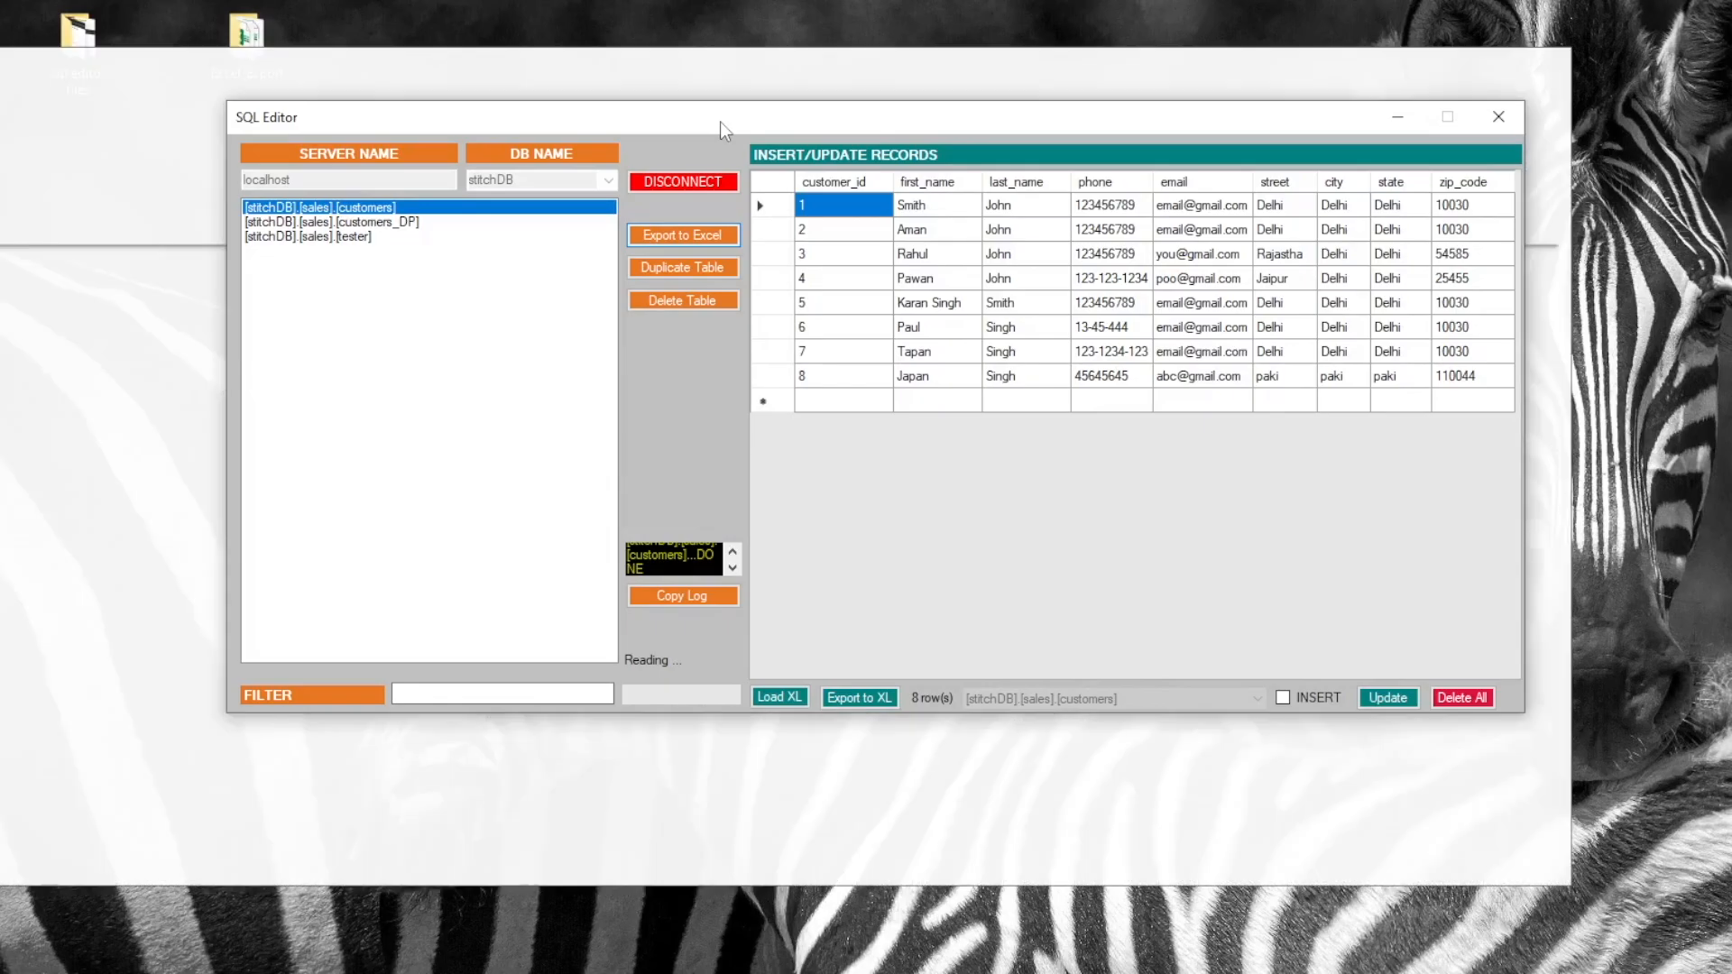
click(552, 64)
double_click(552, 62)
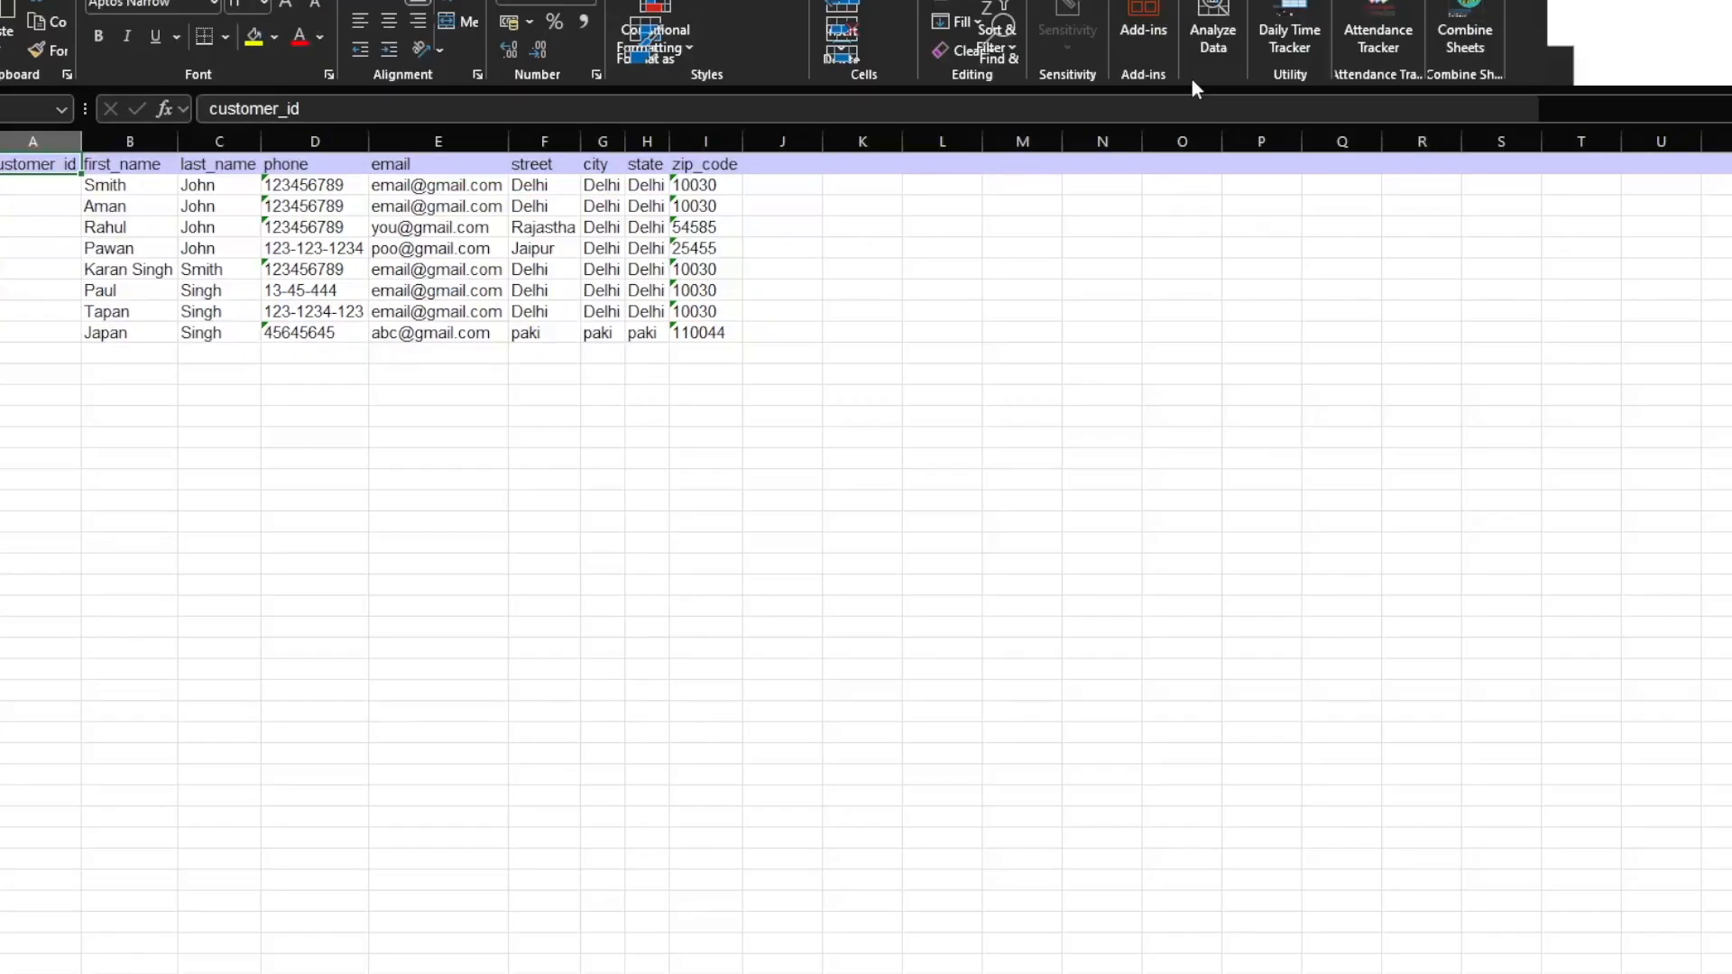
click(1731, 0)
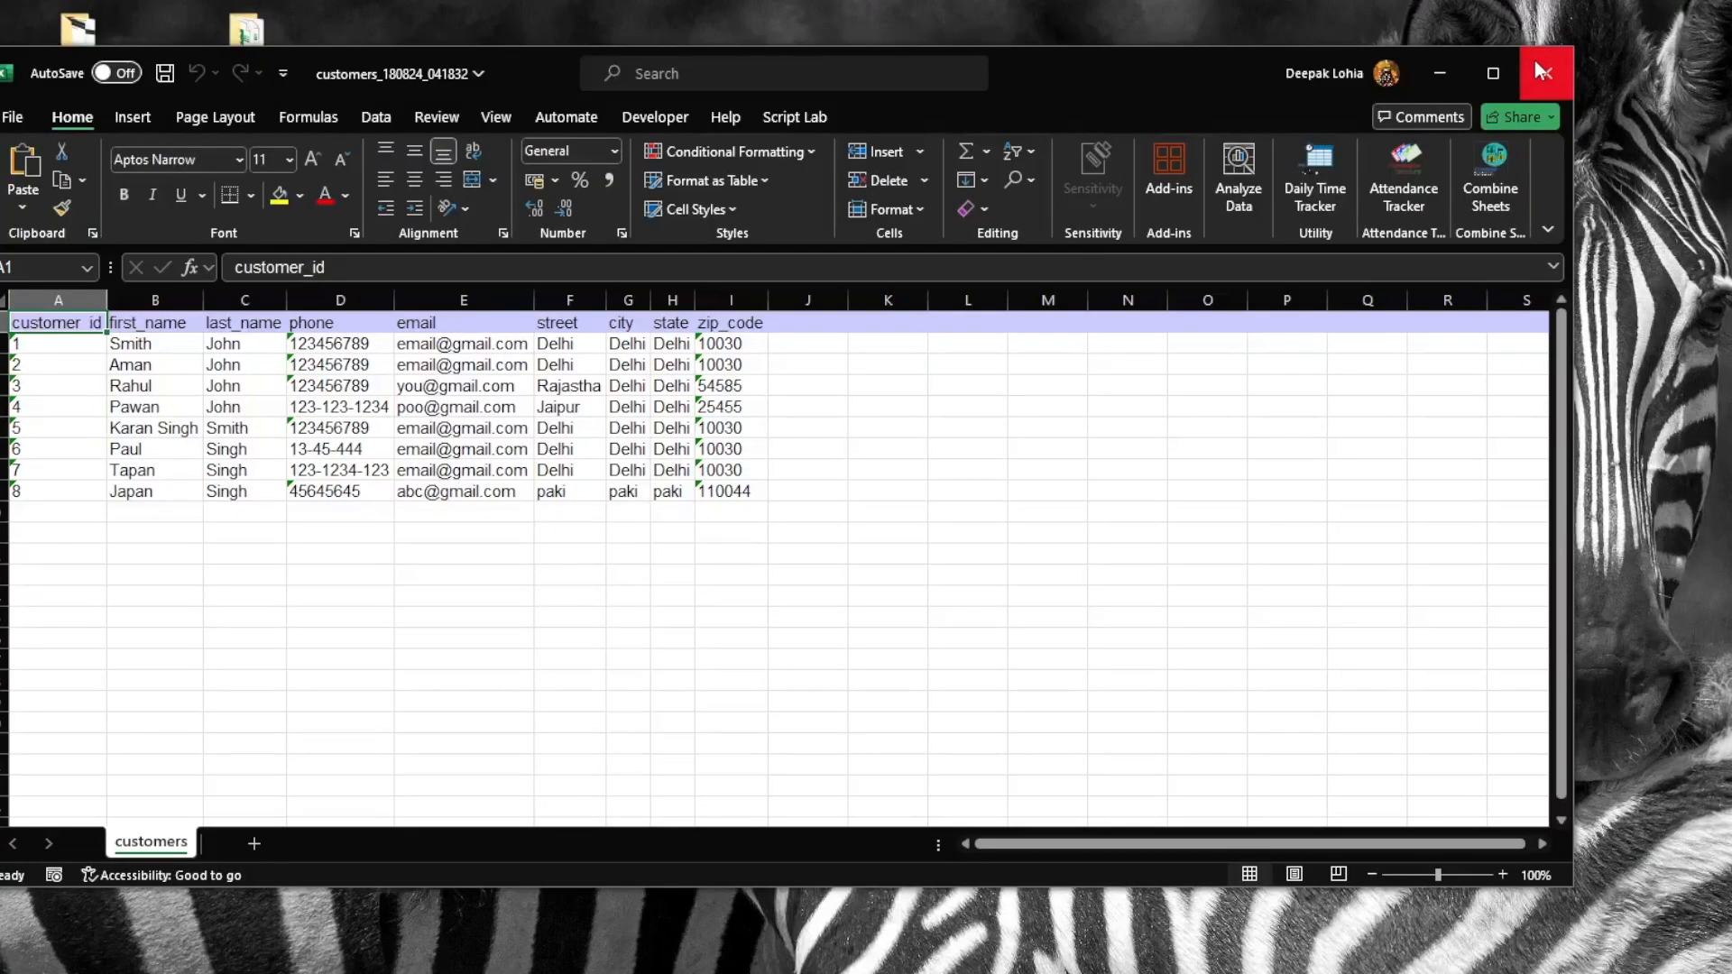
click(1536, 61)
click(863, 773)
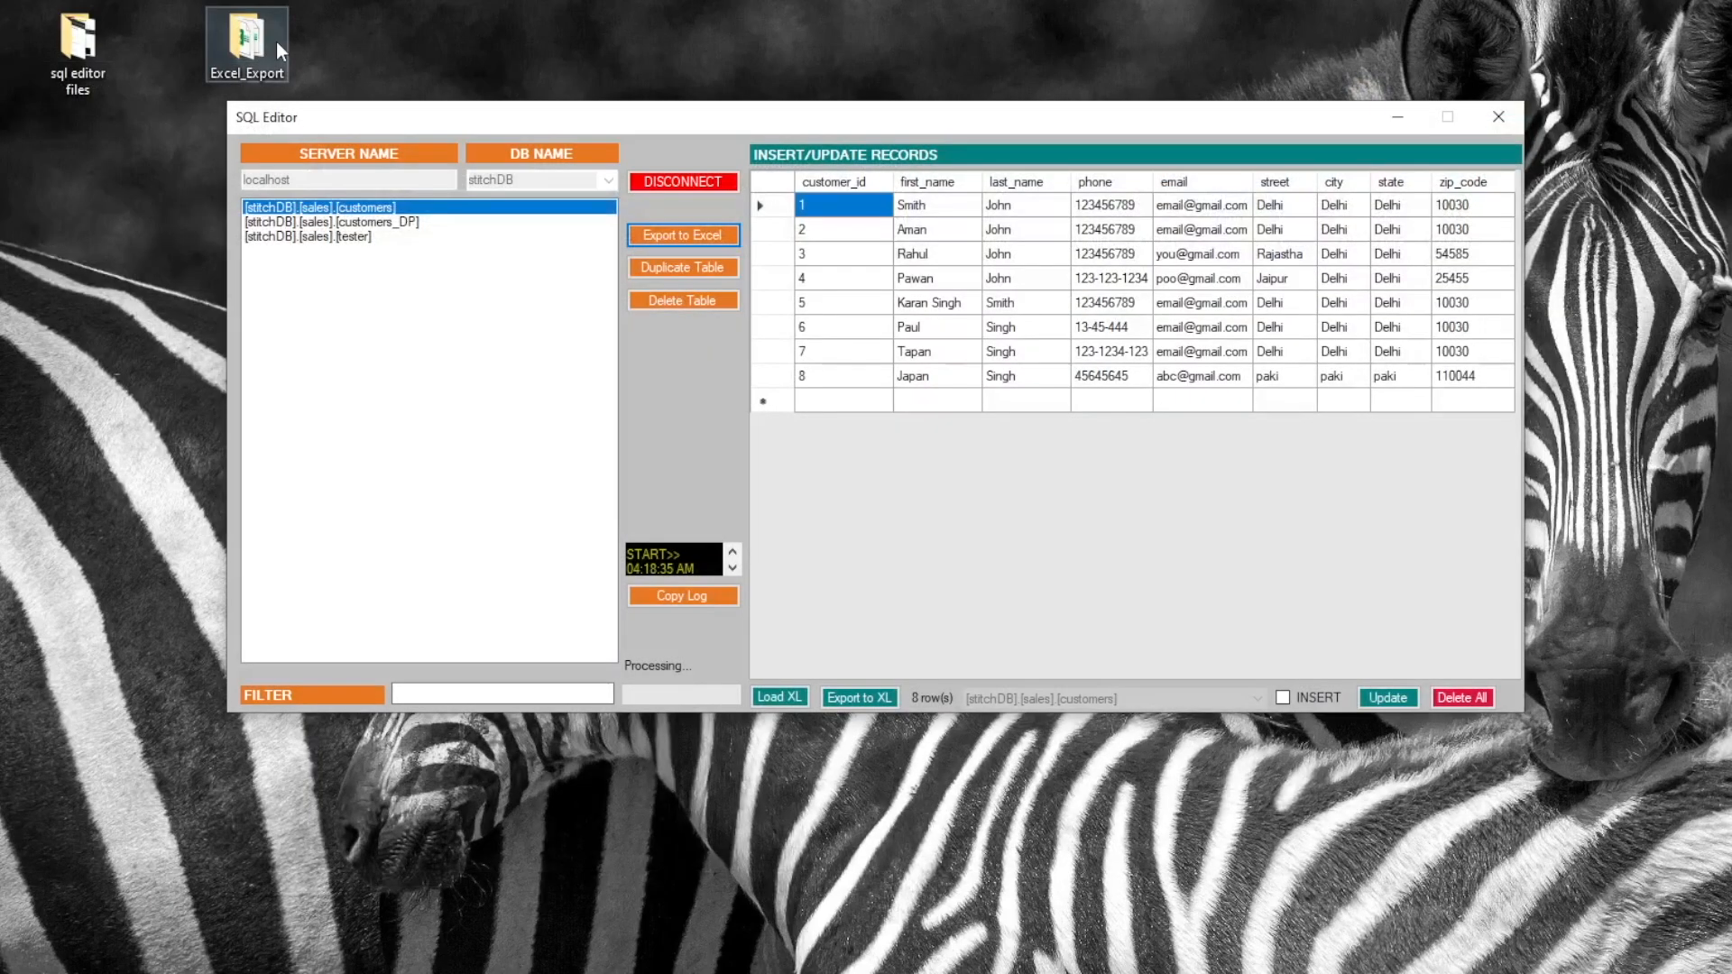
Delete all 13 exported customers workbooks from the Excel_Export folder
double_click(278, 74)
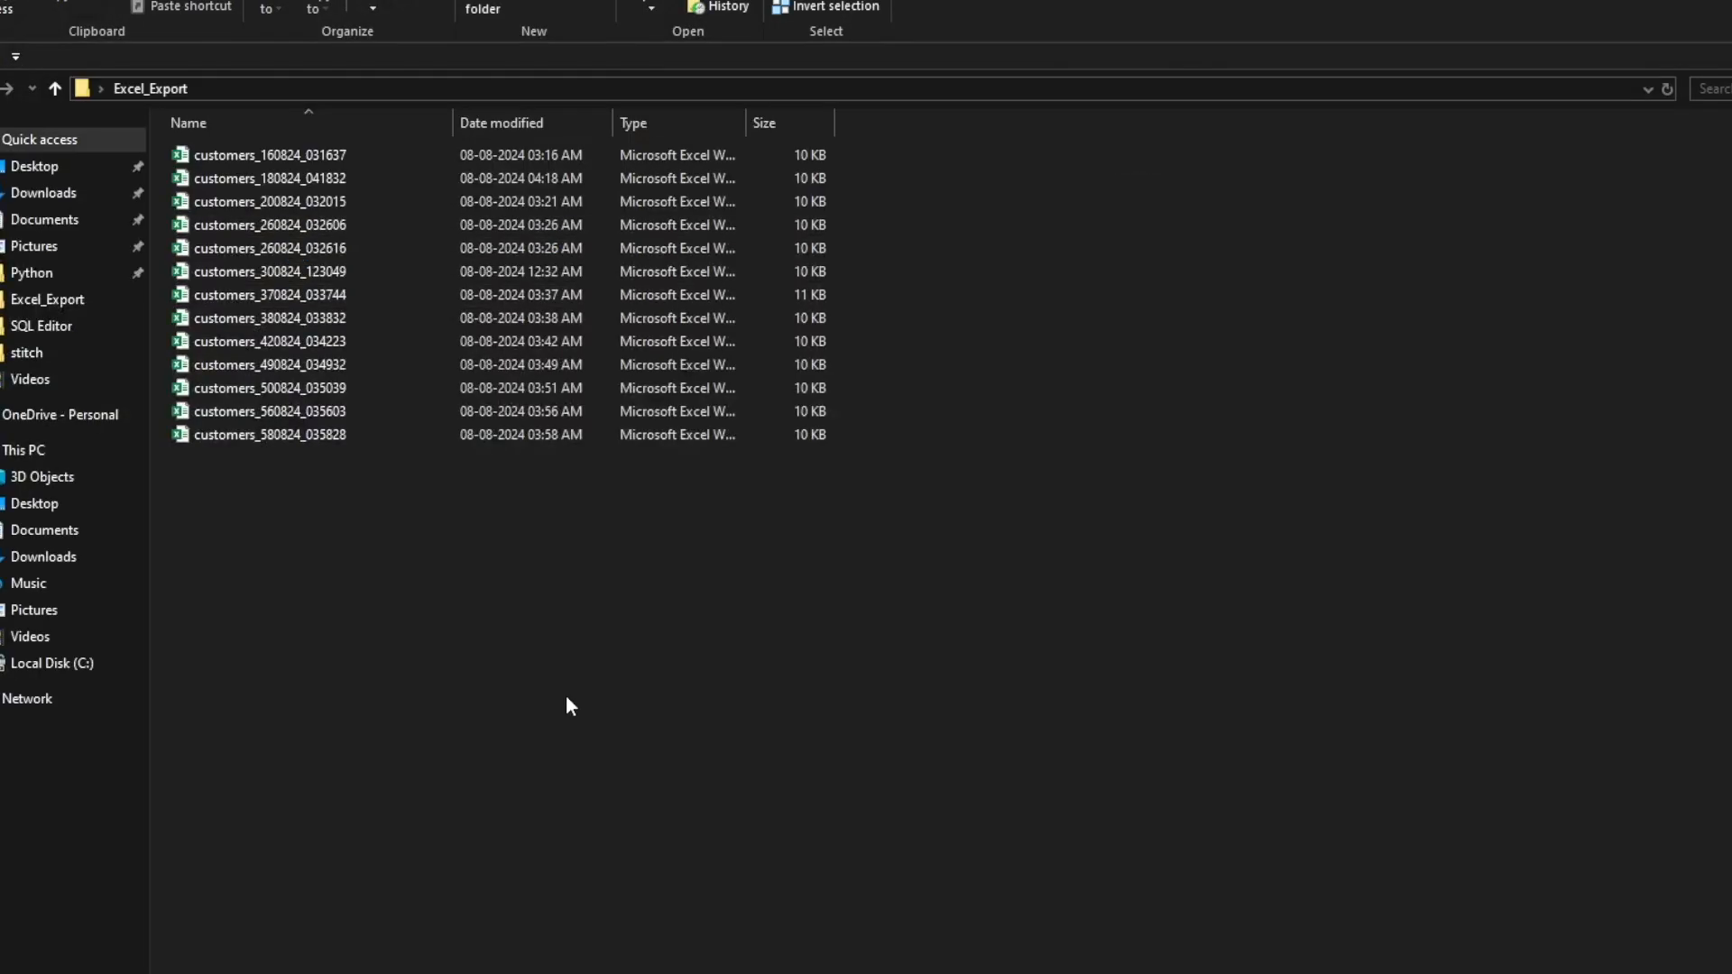
drag(569, 700, 178, 184)
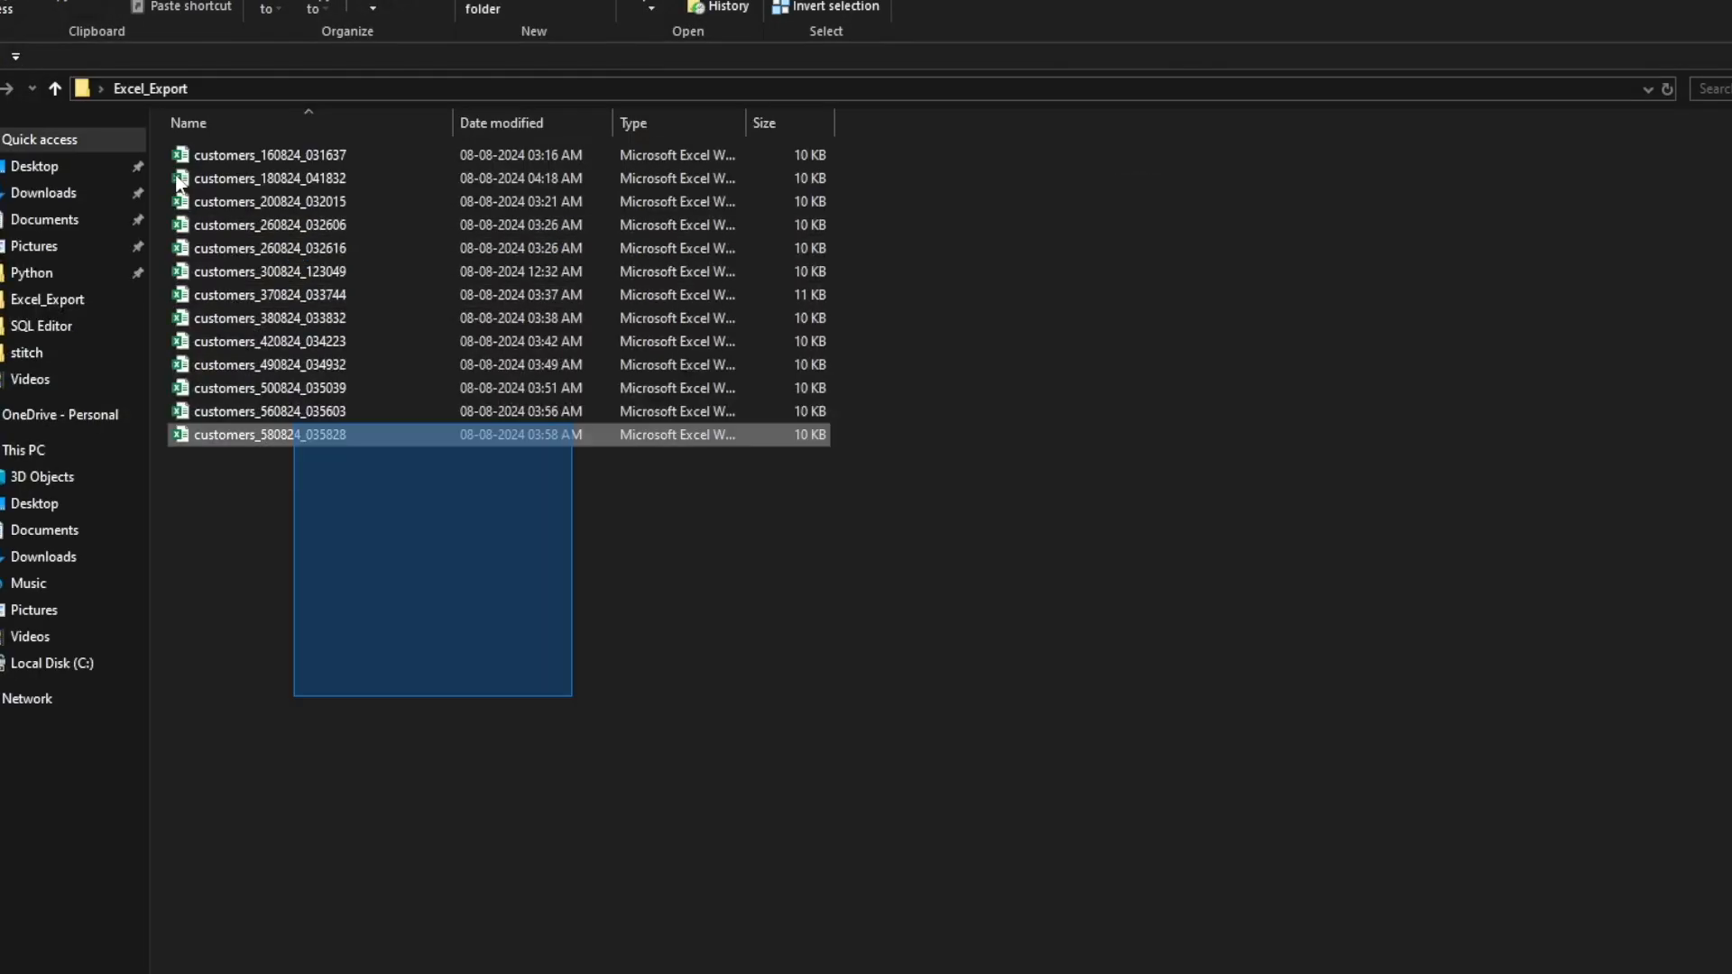
drag(339, 270, 339, 272)
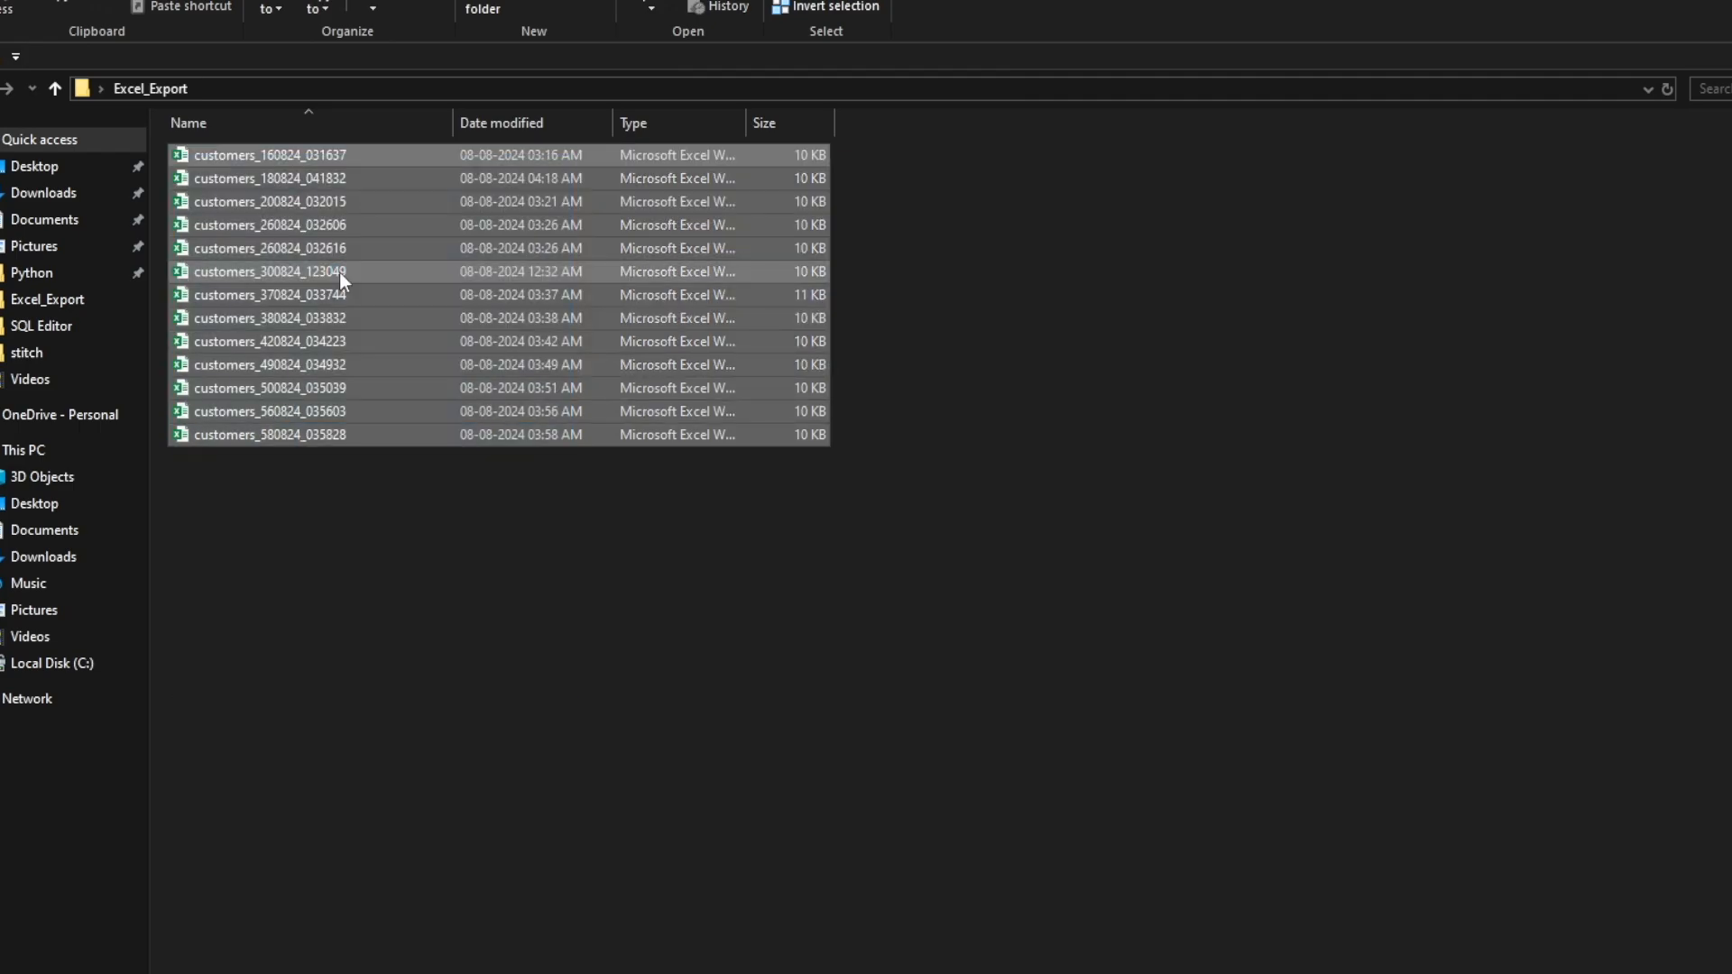
key(Delete)
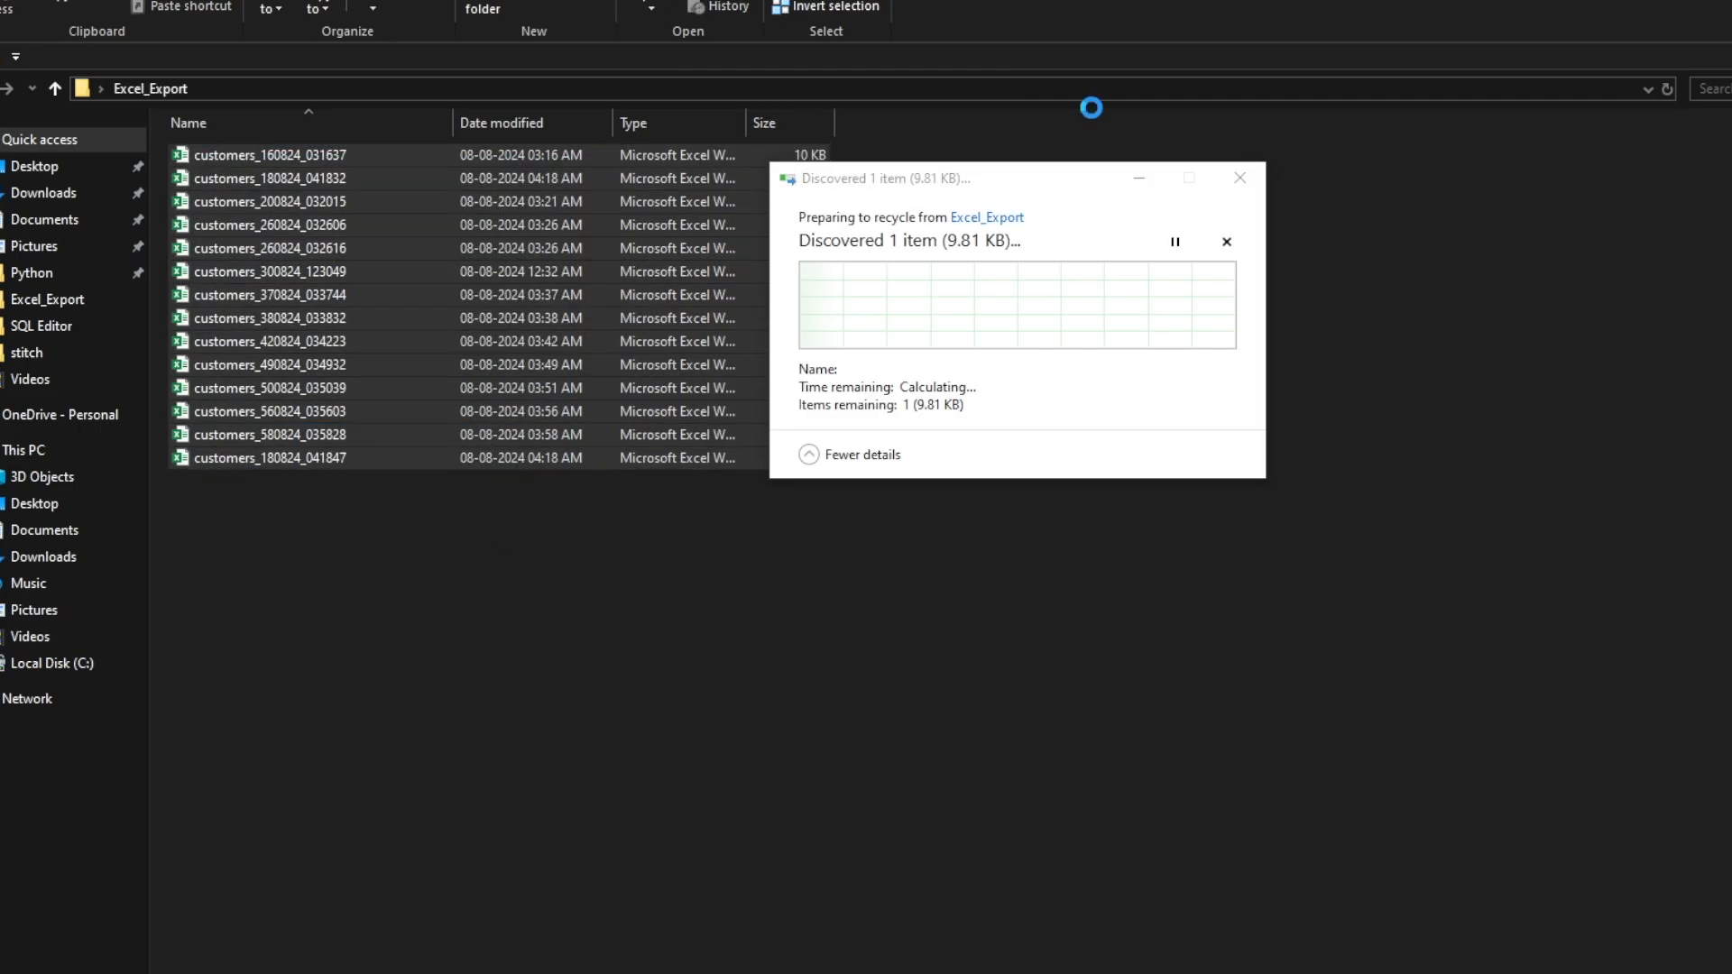
key(super+d)
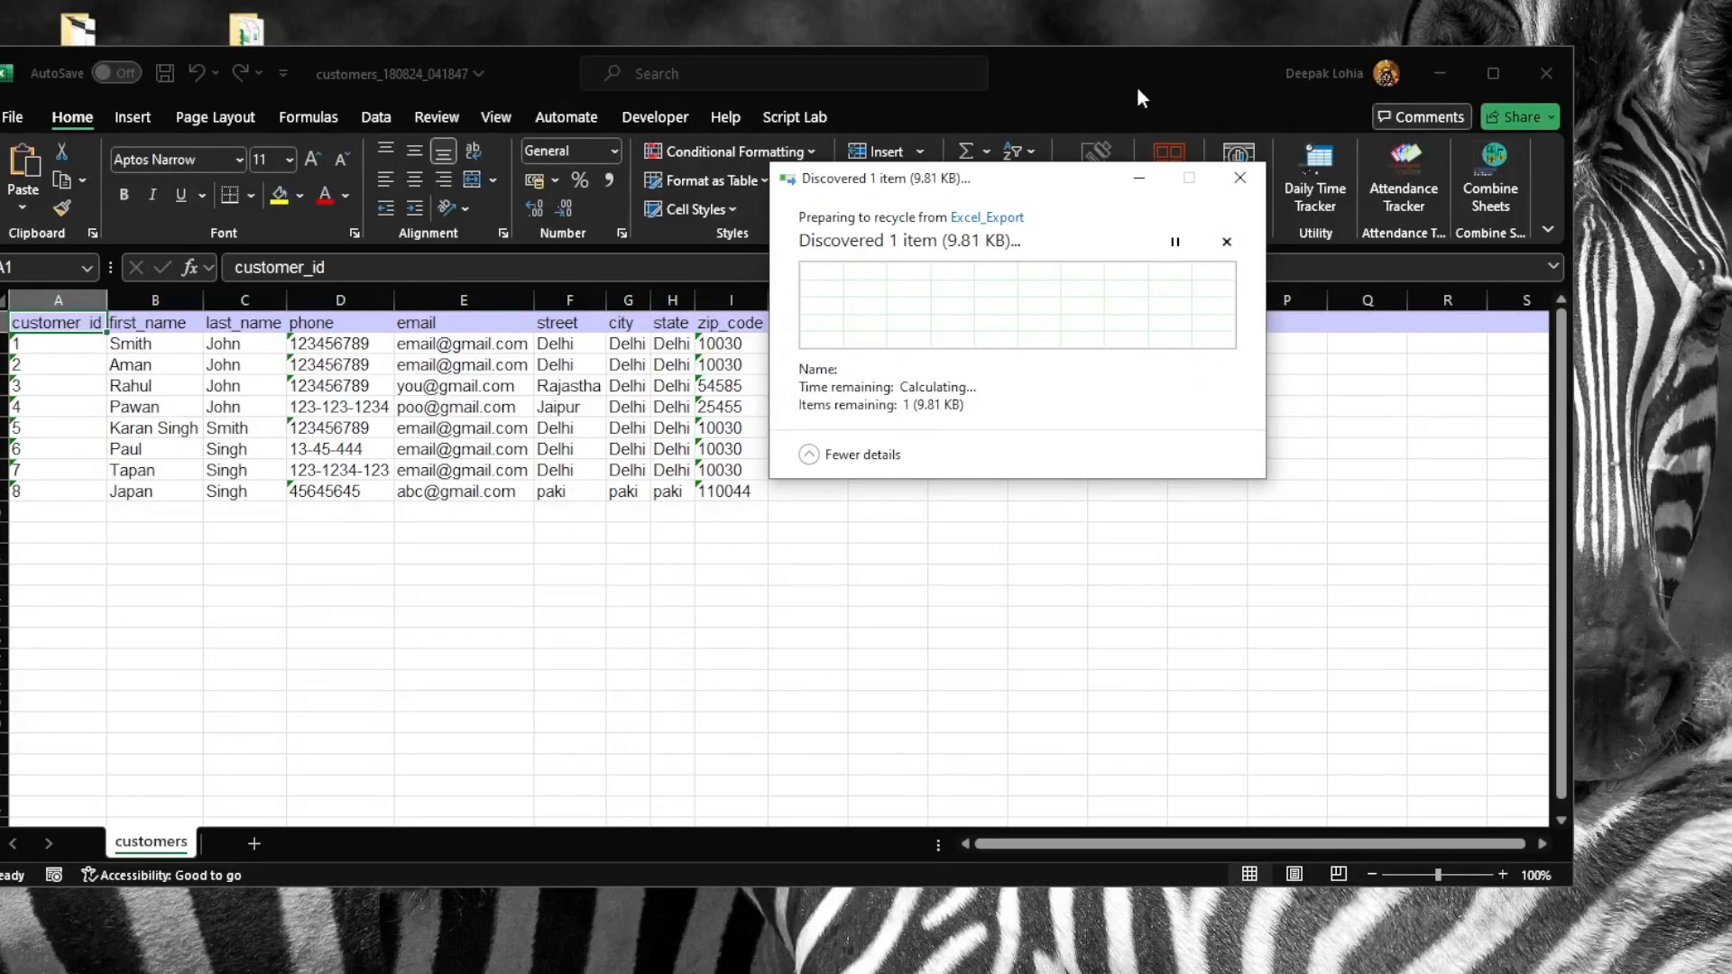
drag(1136, 87, 1203, 614)
Duplicate the tester table and open the new [sales].[tester_DP] table with its 2 rows
click(587, 120)
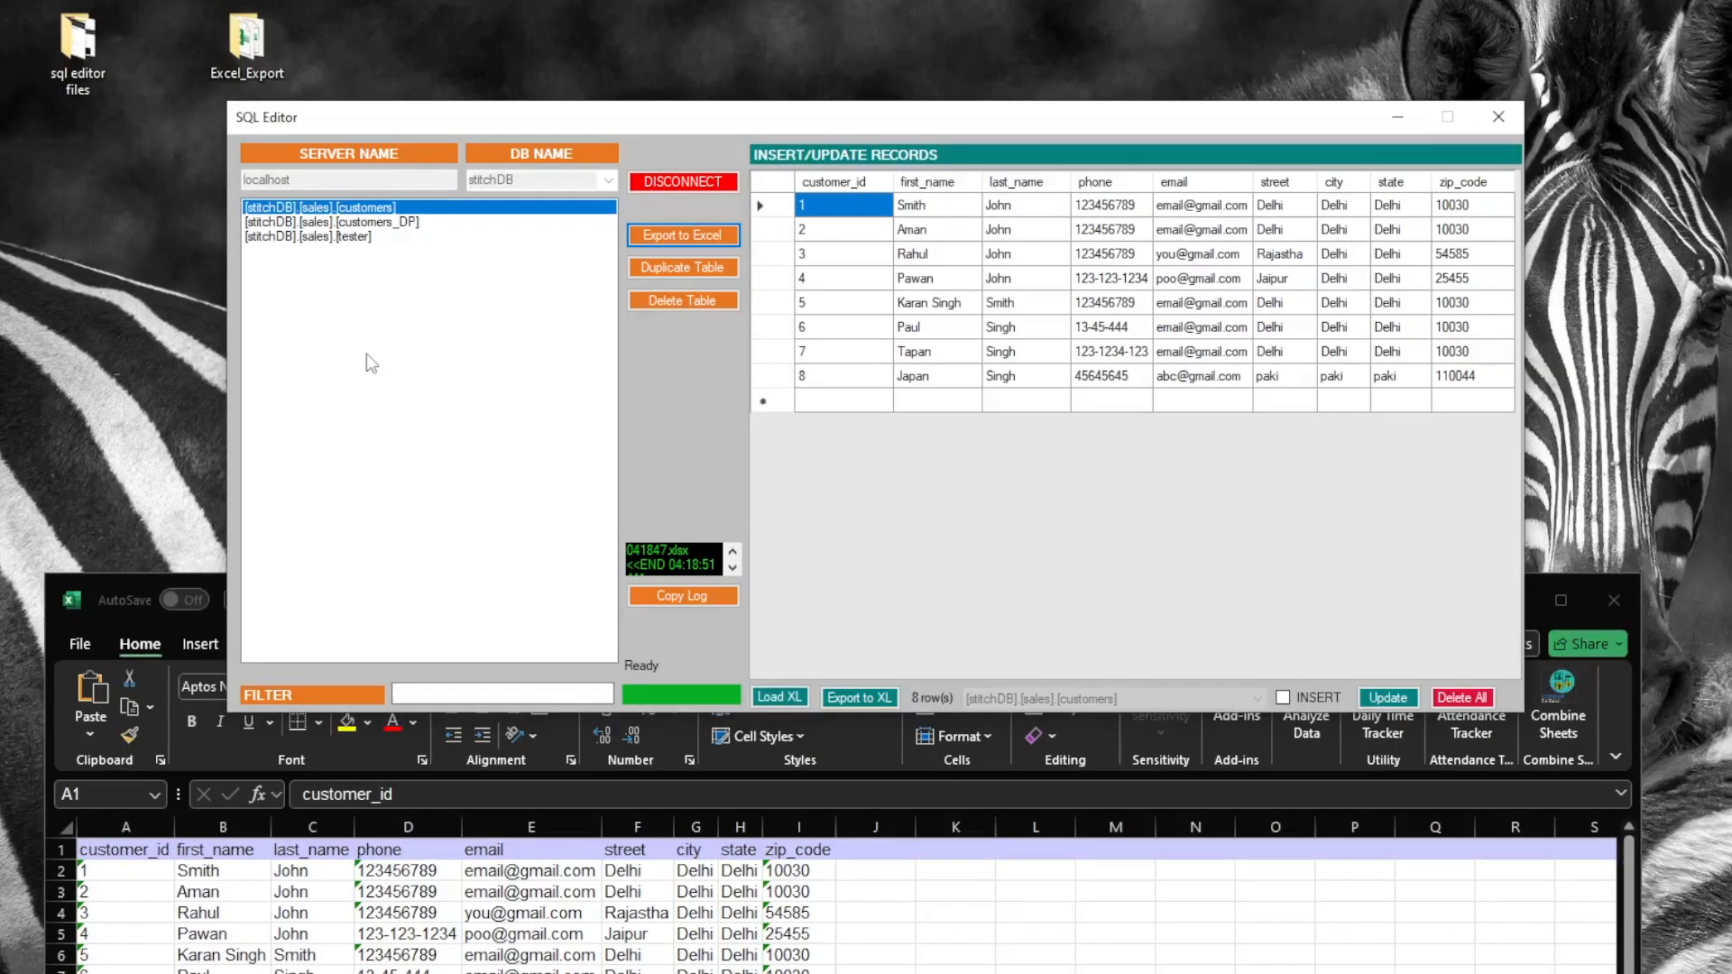
click(422, 222)
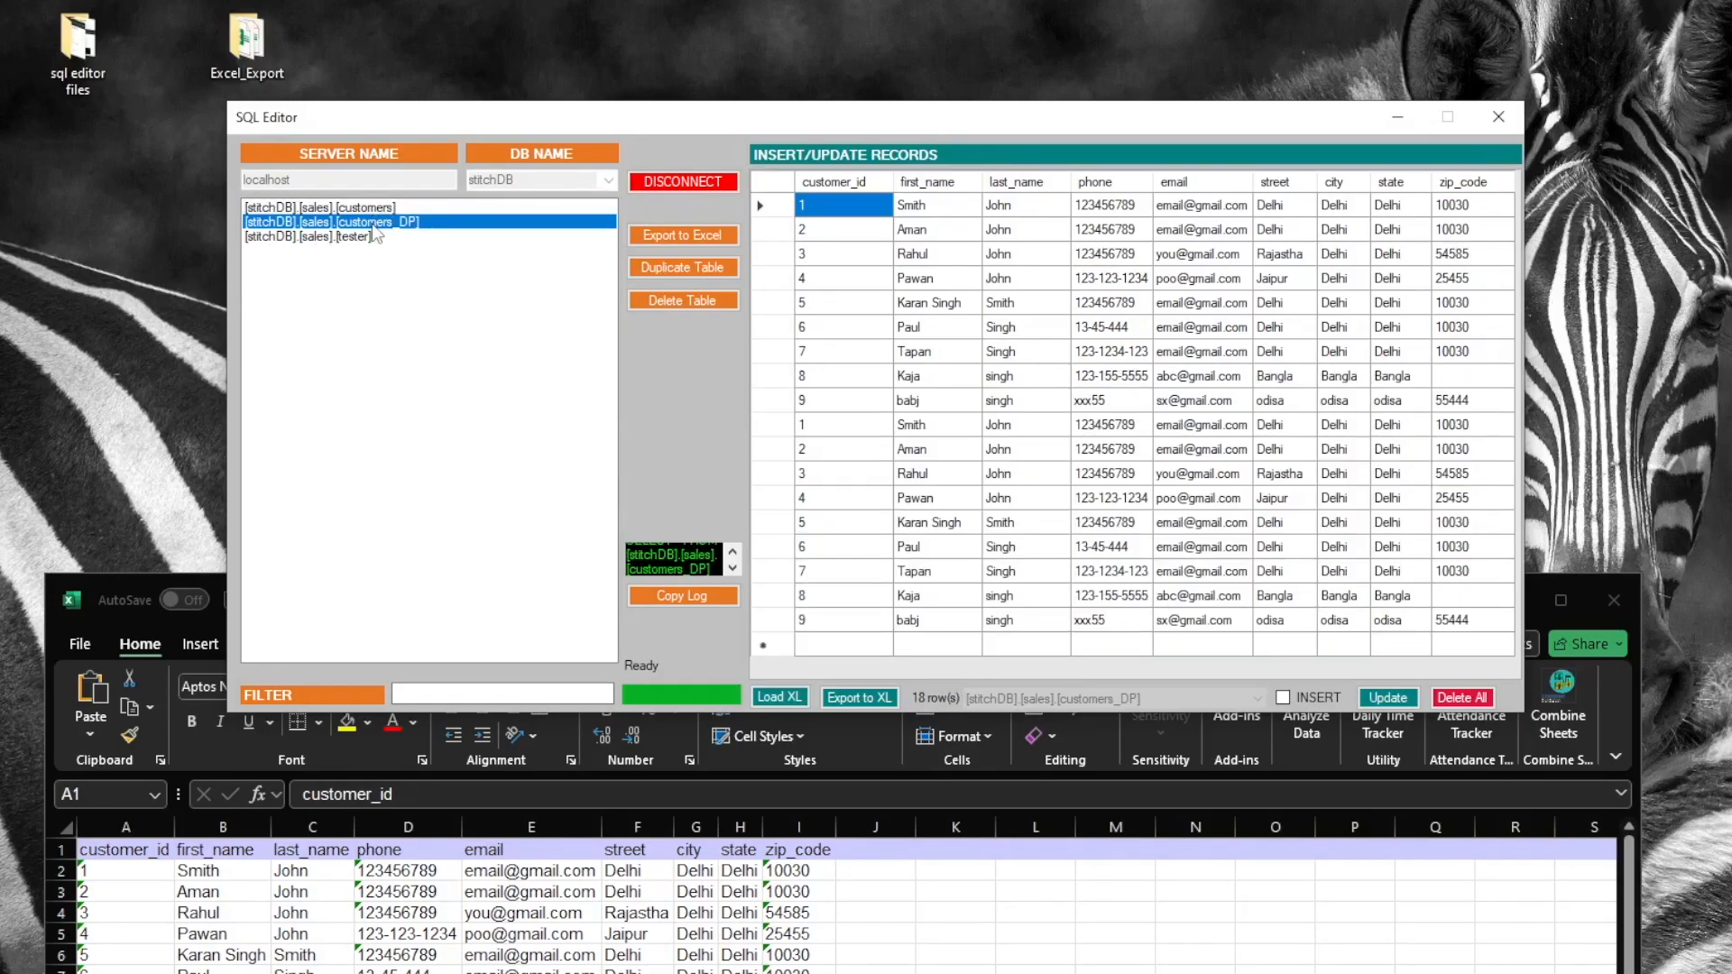
click(422, 238)
click(695, 271)
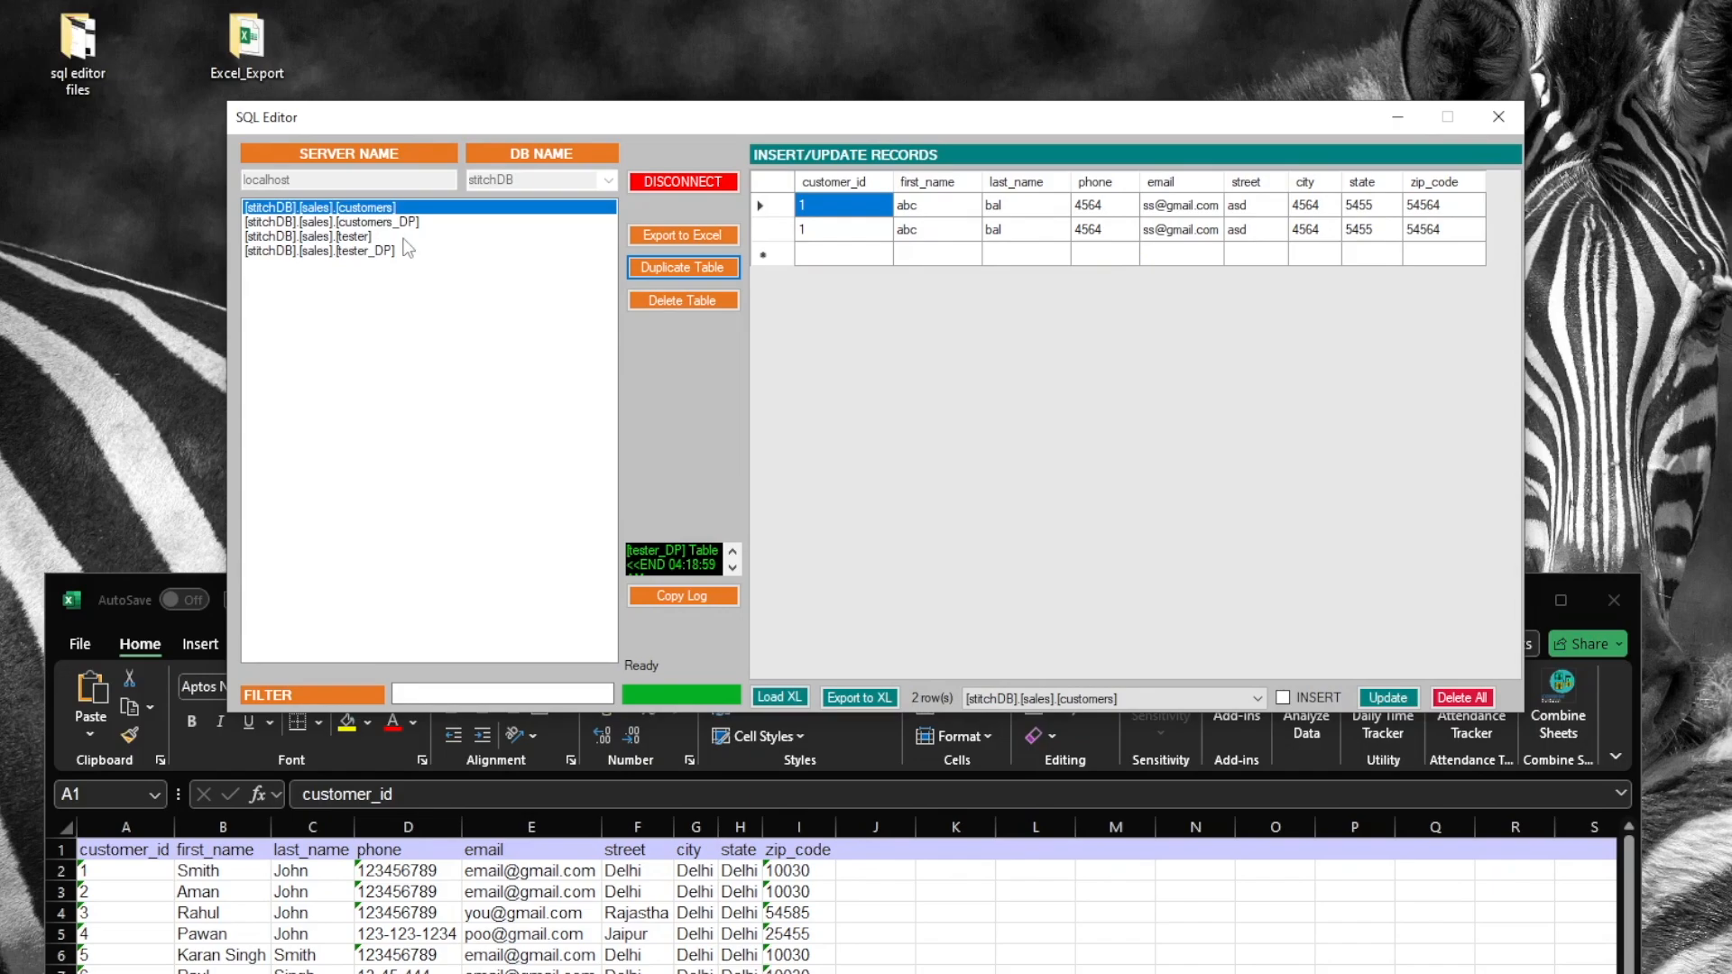
click(397, 252)
click(470, 692)
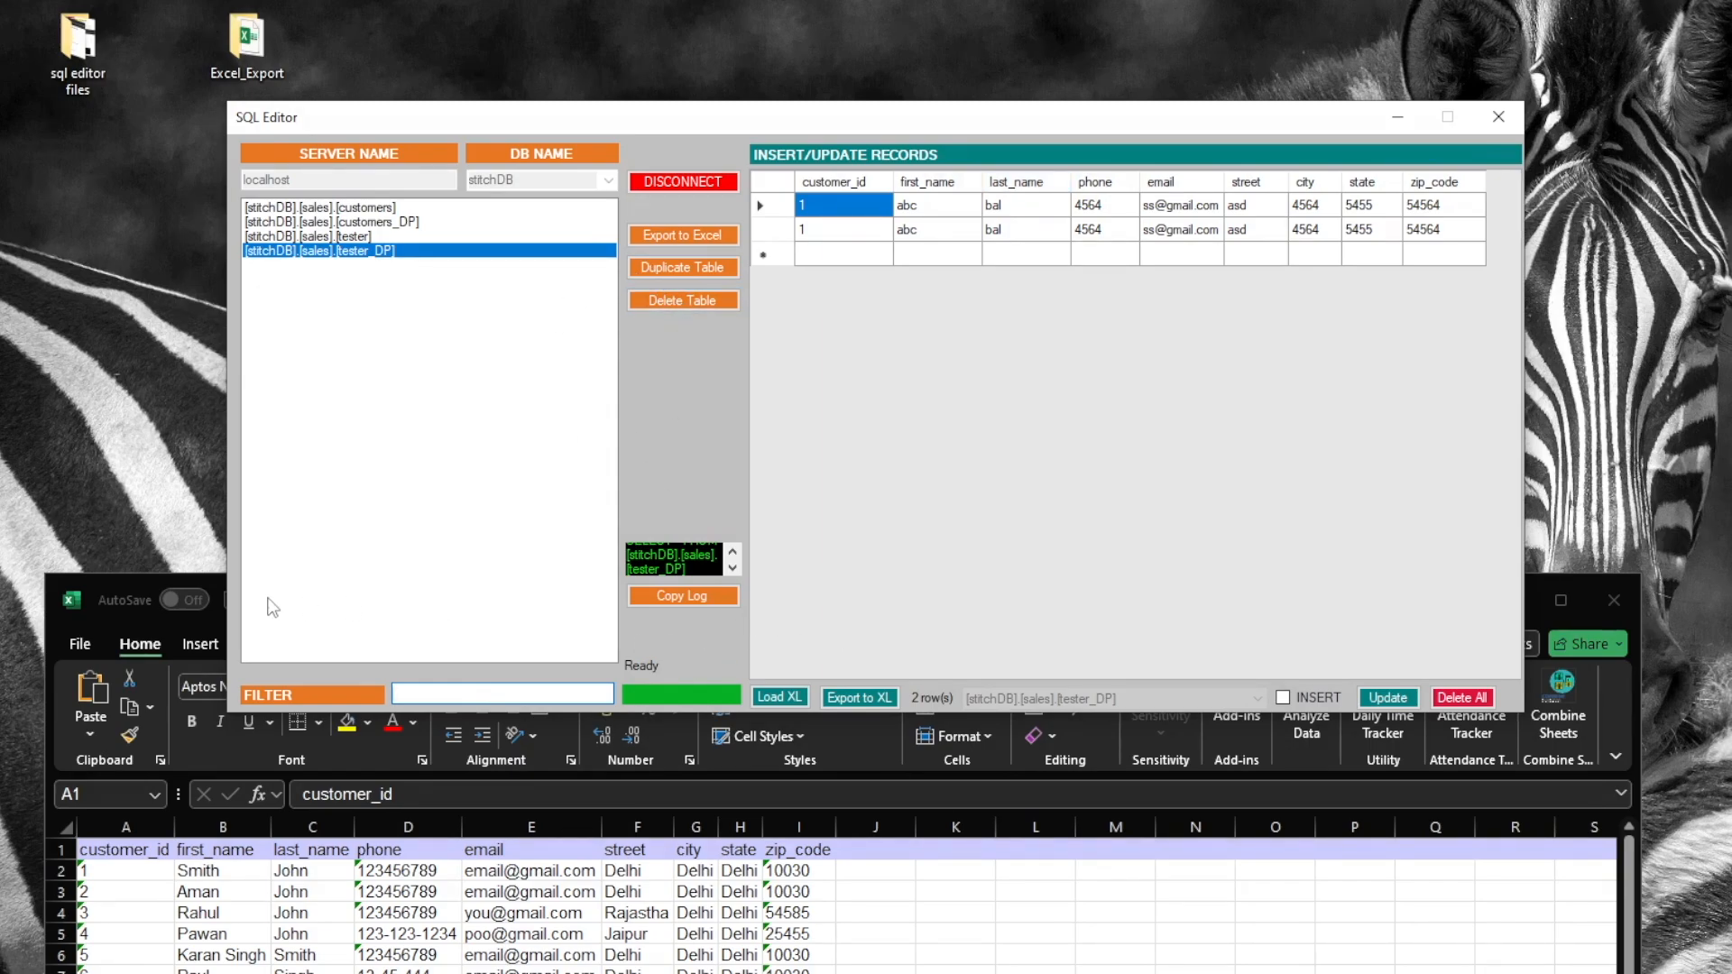
Start a new customers row with customer_id 9, first_name c, last_name abcq, phone 45464
click(370, 209)
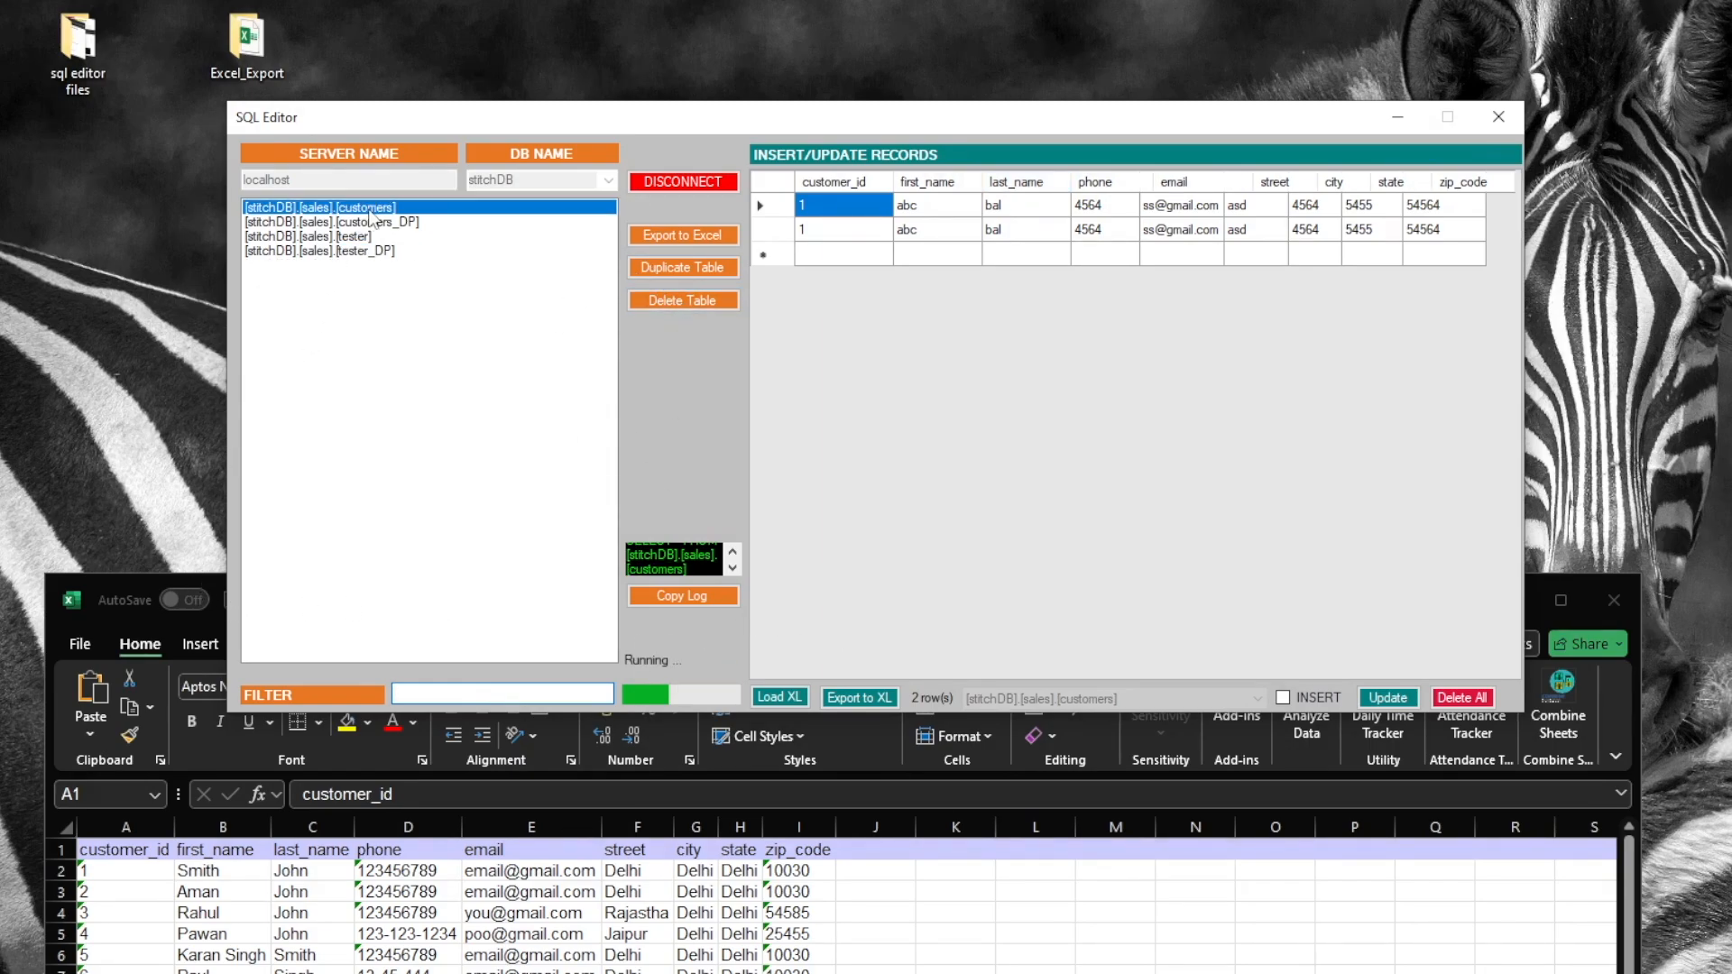
click(826, 399)
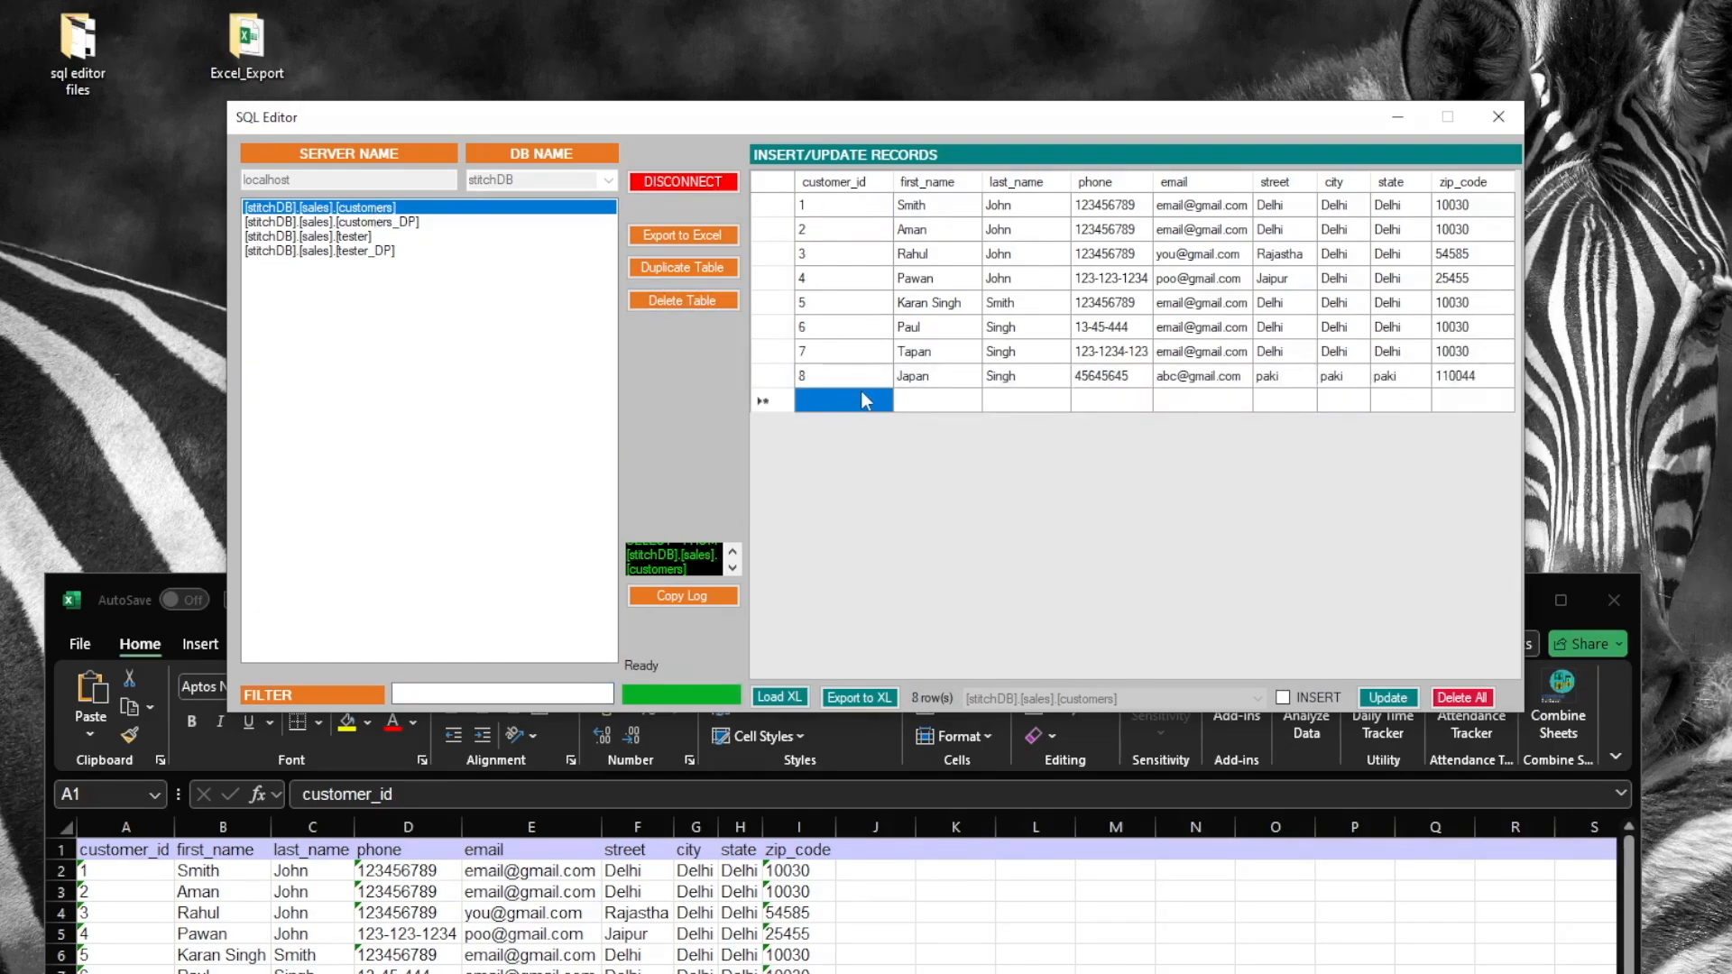
text(9)
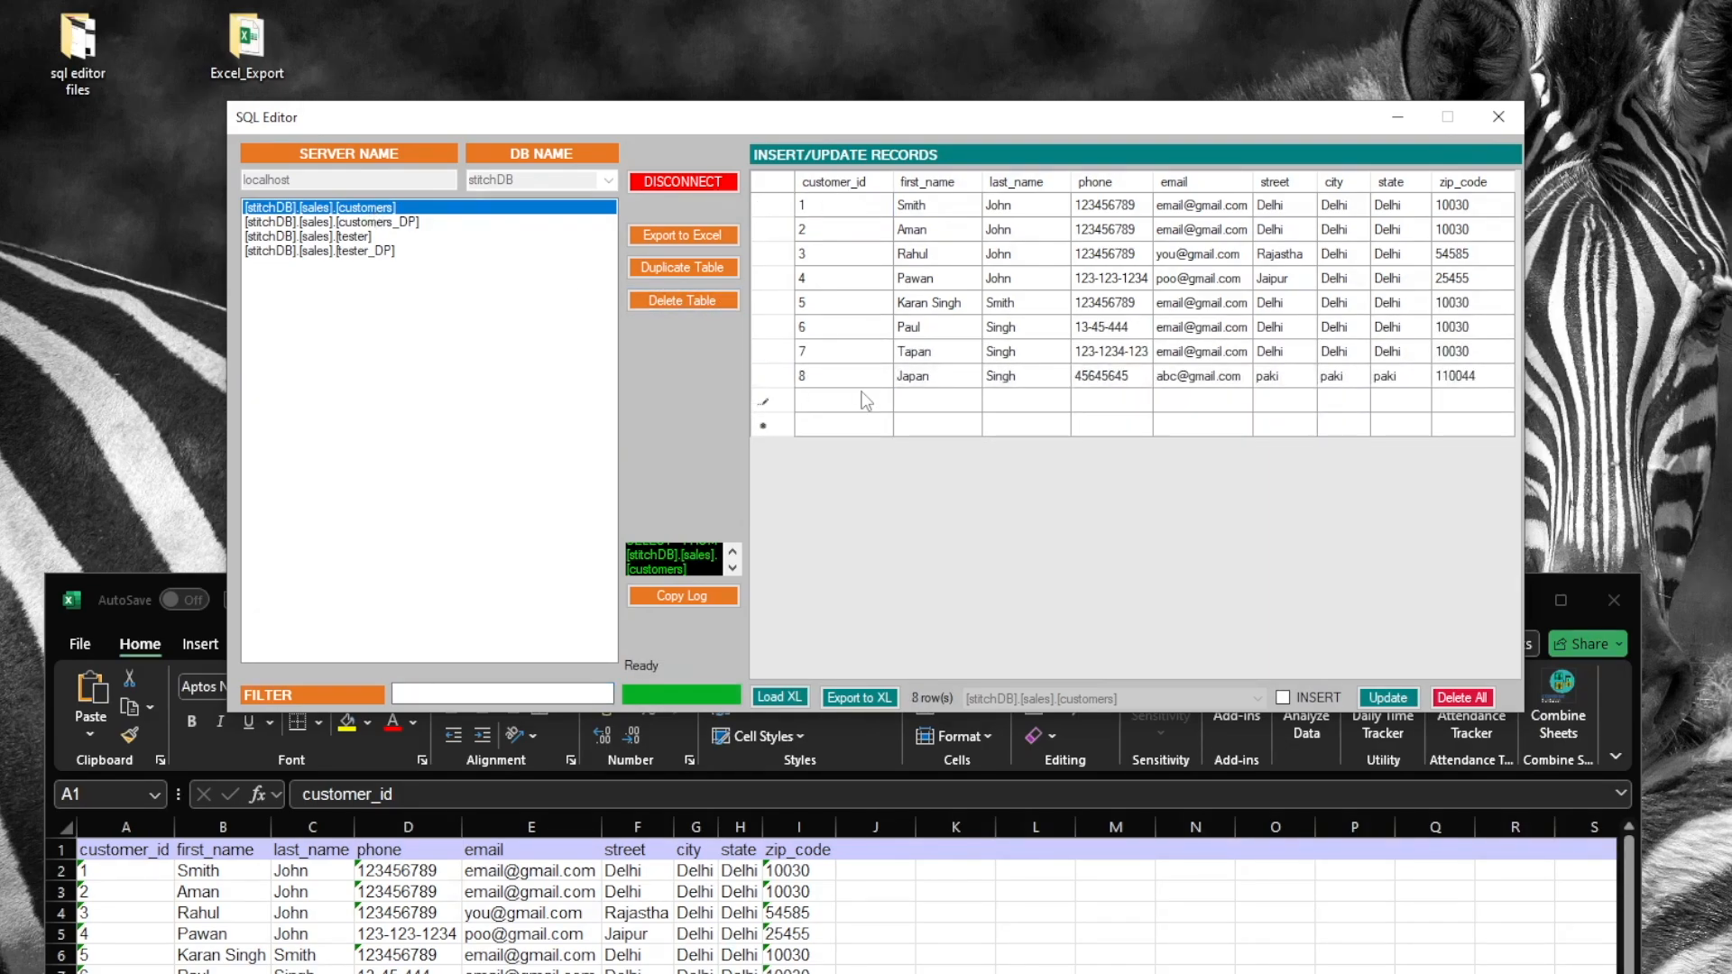
key(Tab)
text(c)
key(Tab)
text(abcq)
key(Tab)
text(45464)
key(Tab)
Complete it with email ab, street in, city and state indi, zip 110044, then save and reload
text(ab)
key(Tab)
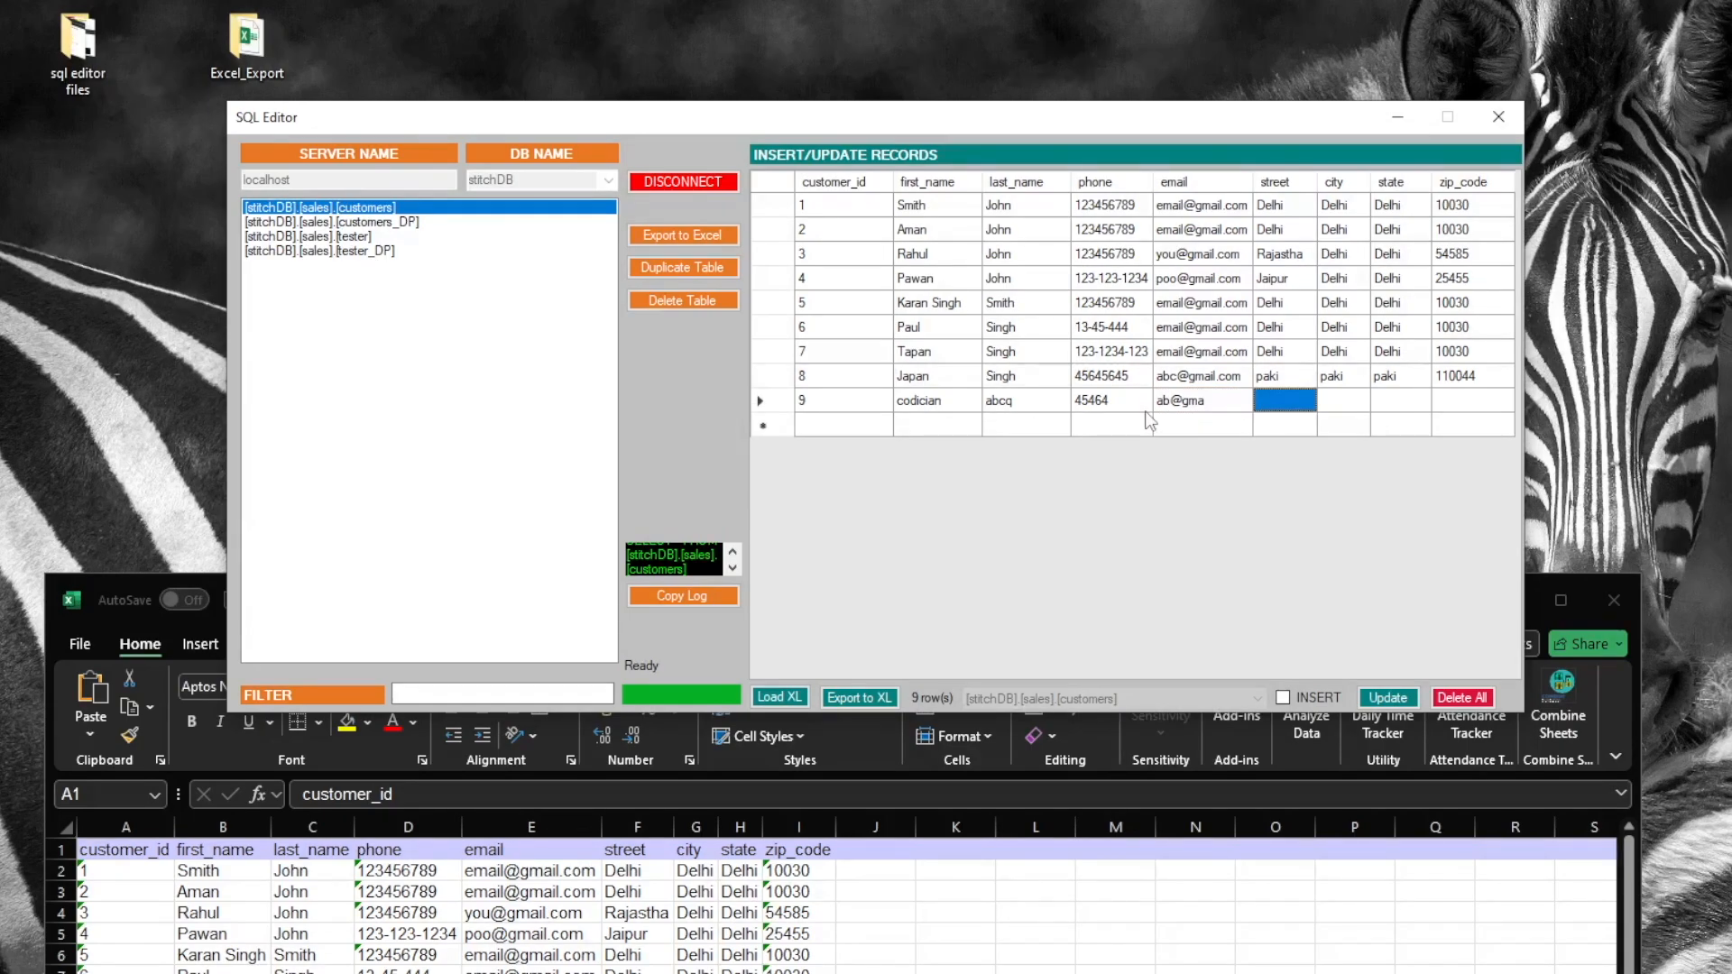
text(india)
key(Tab)
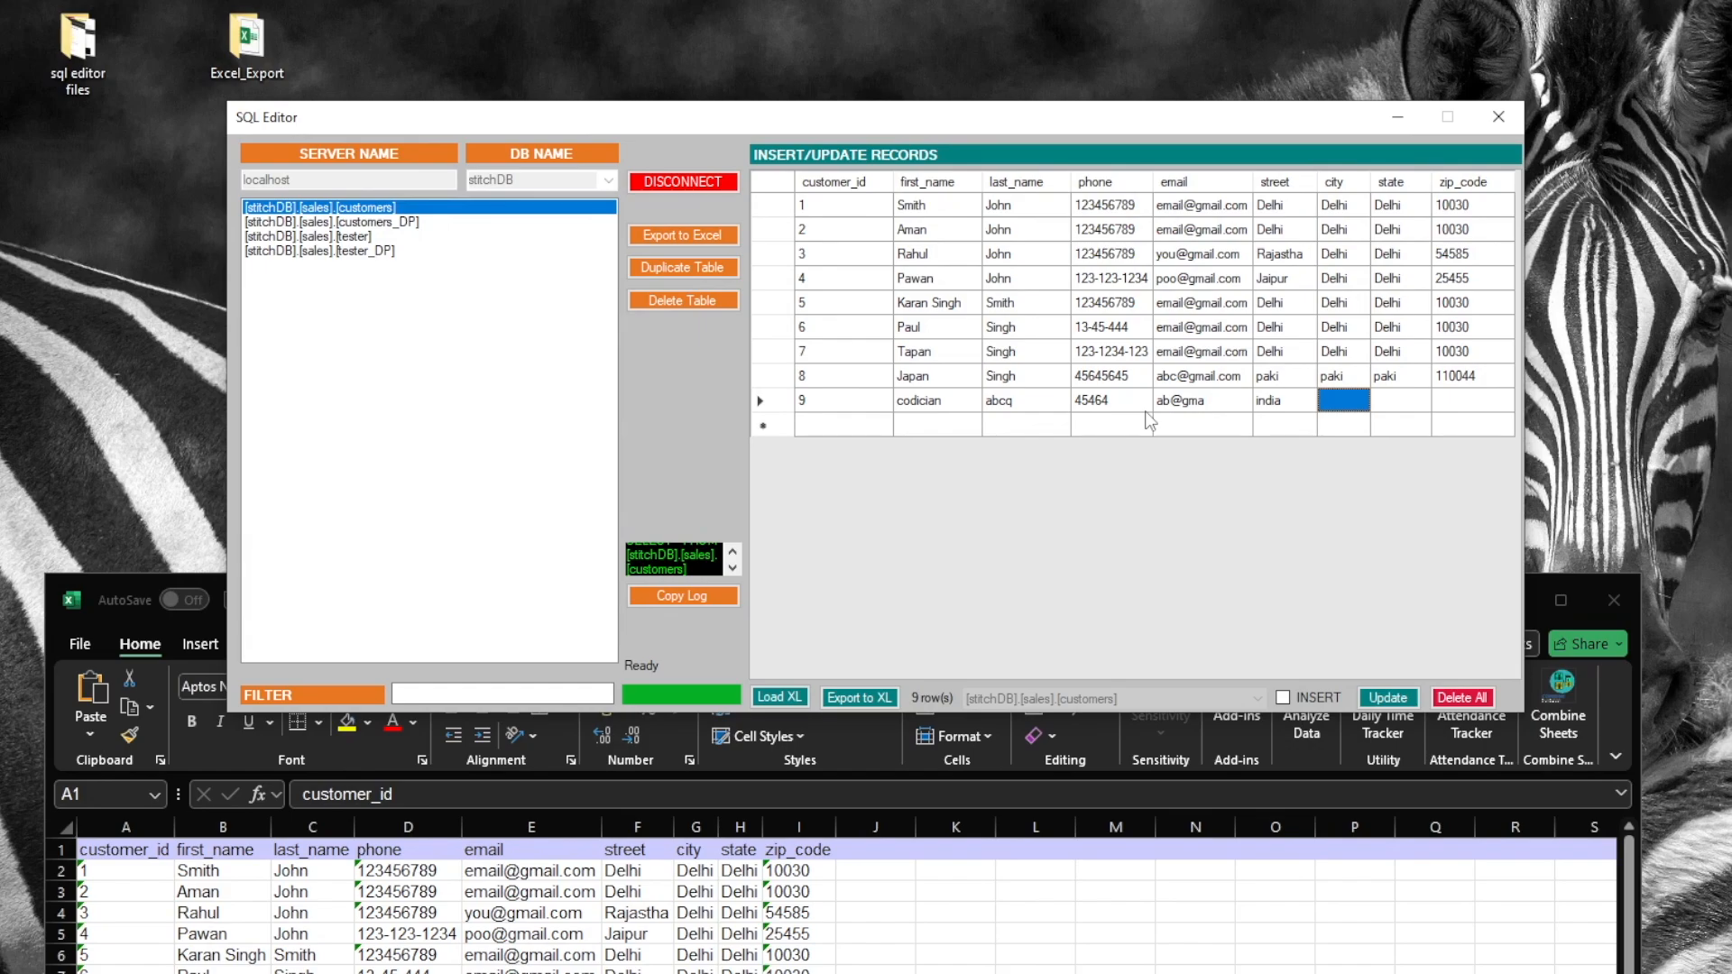
text(indi)
key(Tab)
text(indi)
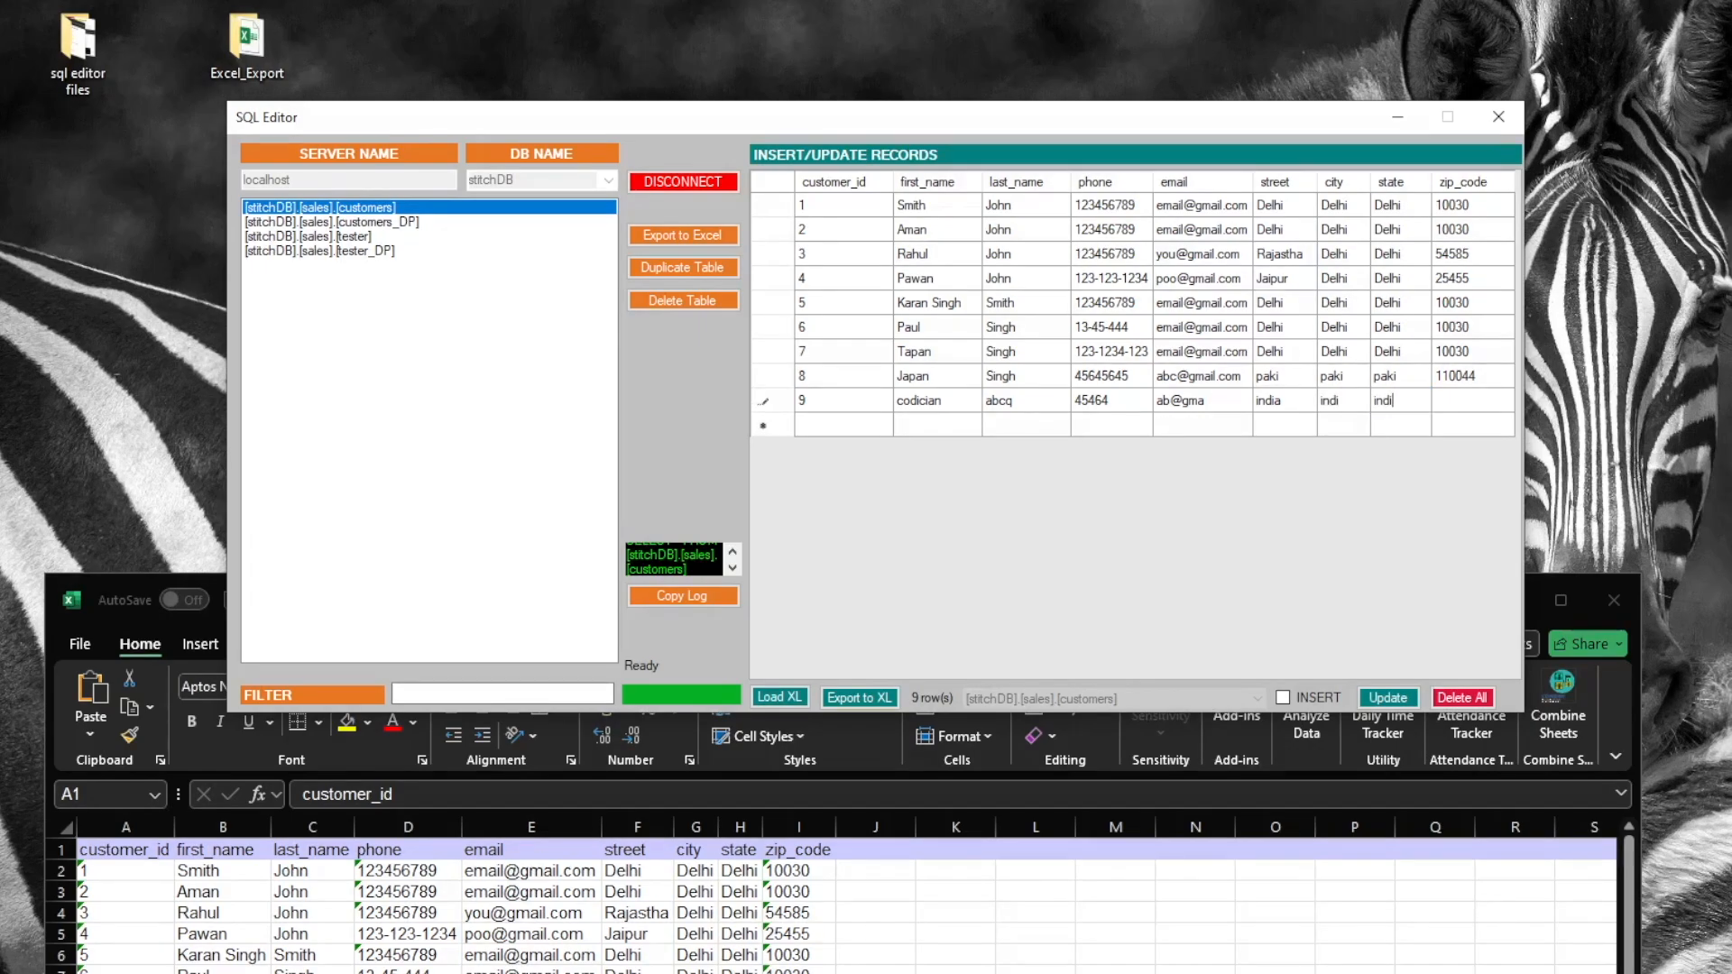
key(Tab)
text(110044)
click(1388, 697)
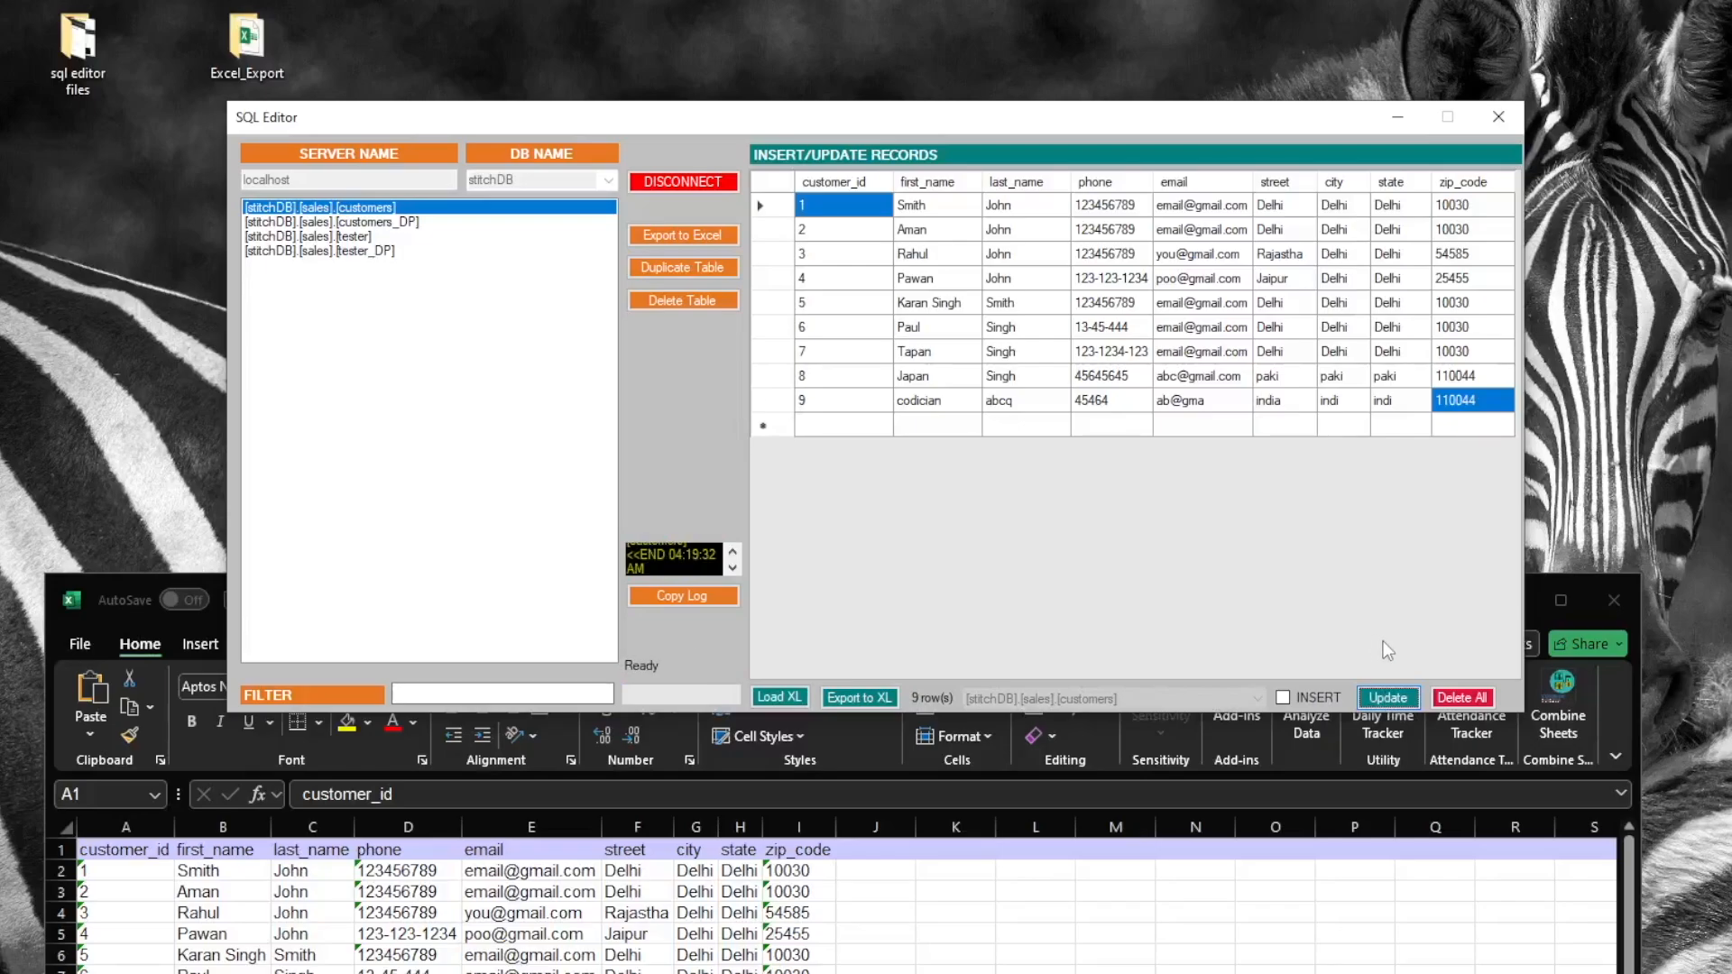
click(405, 208)
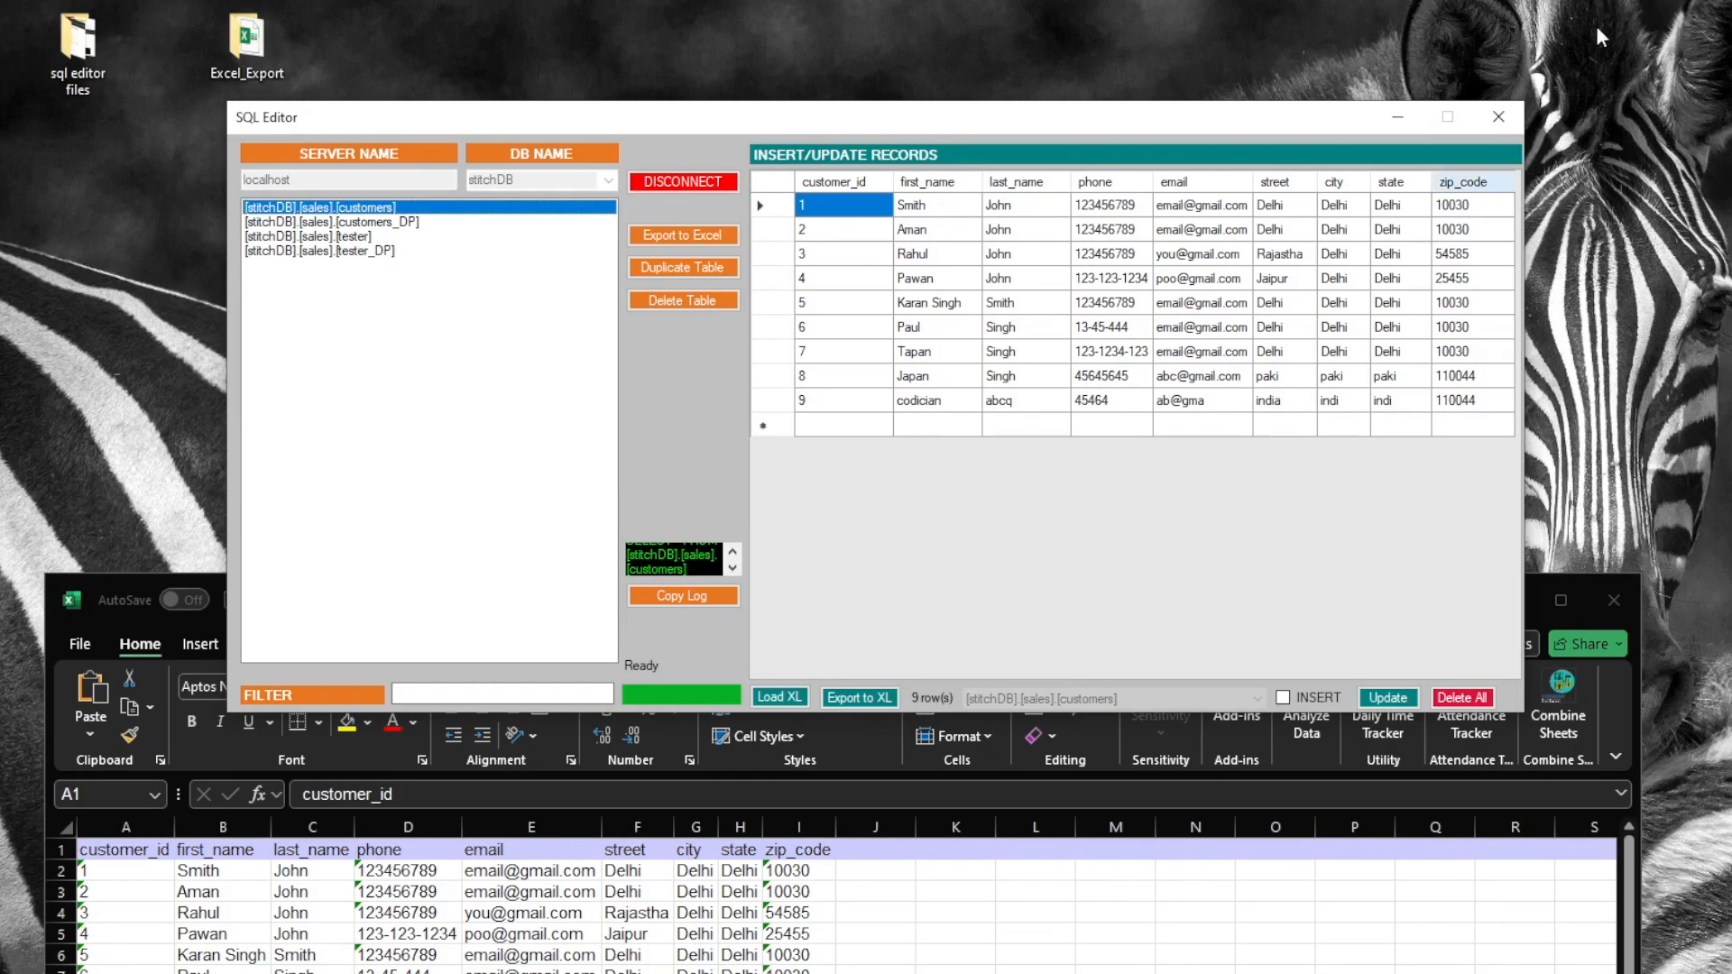
Insert the grid rows again in INSERT mode for 18 rows, then export them to Book1
click(1284, 697)
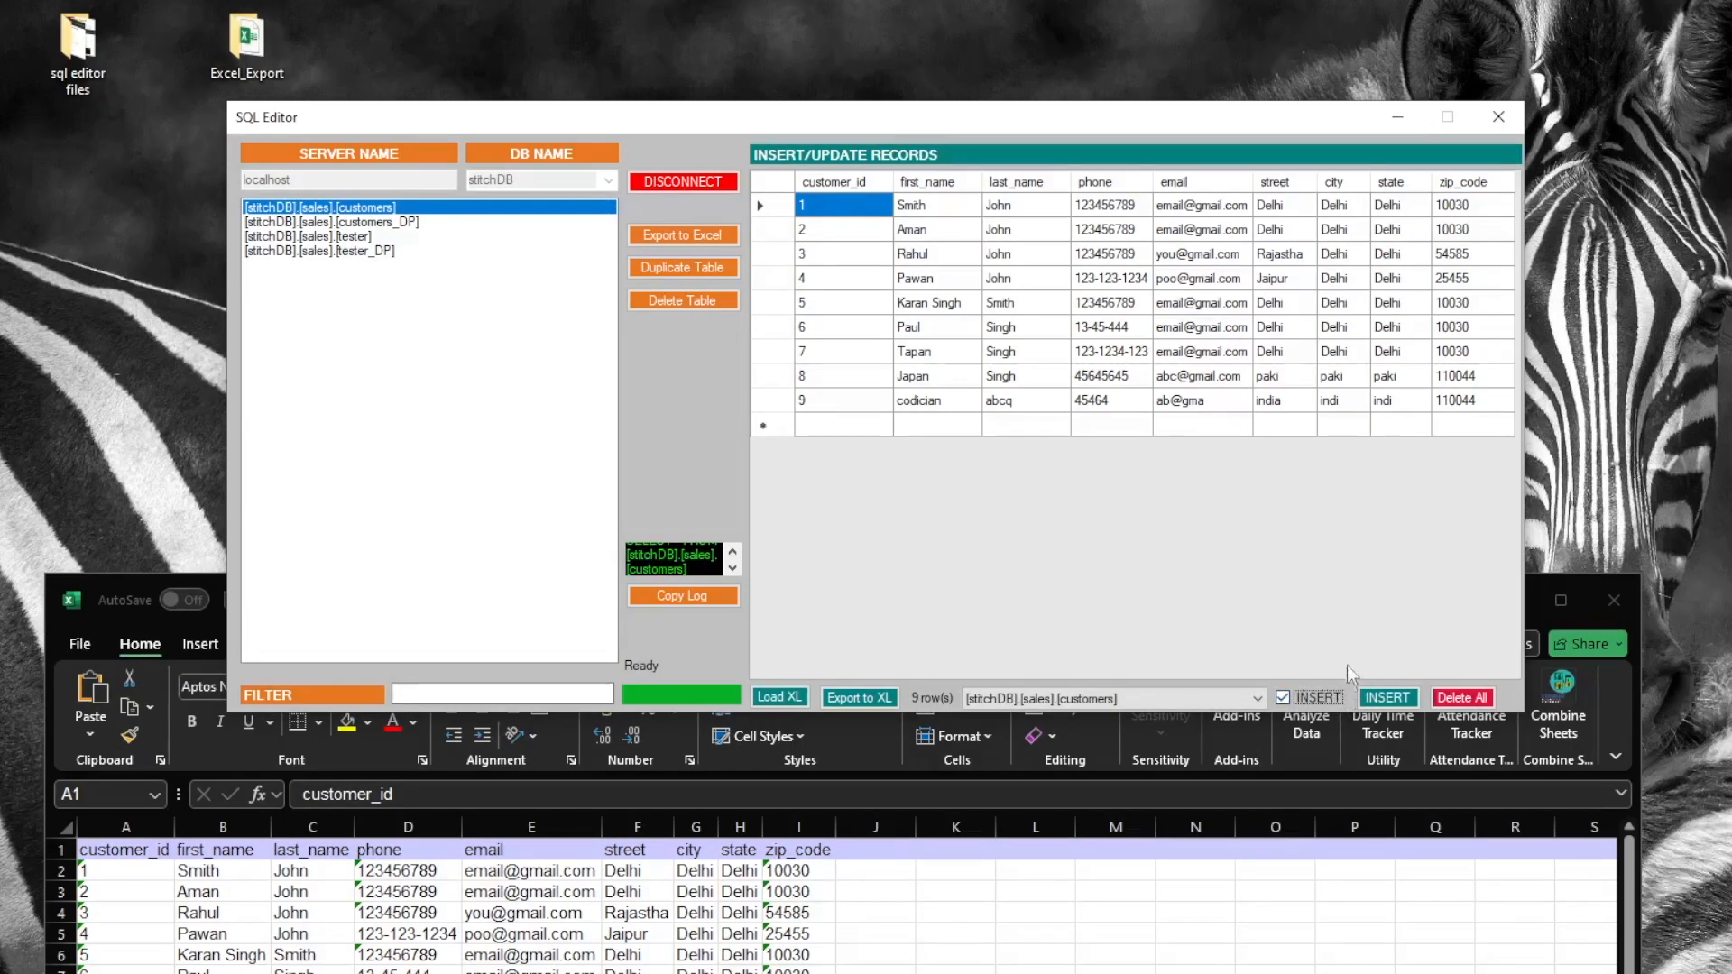
click(1387, 697)
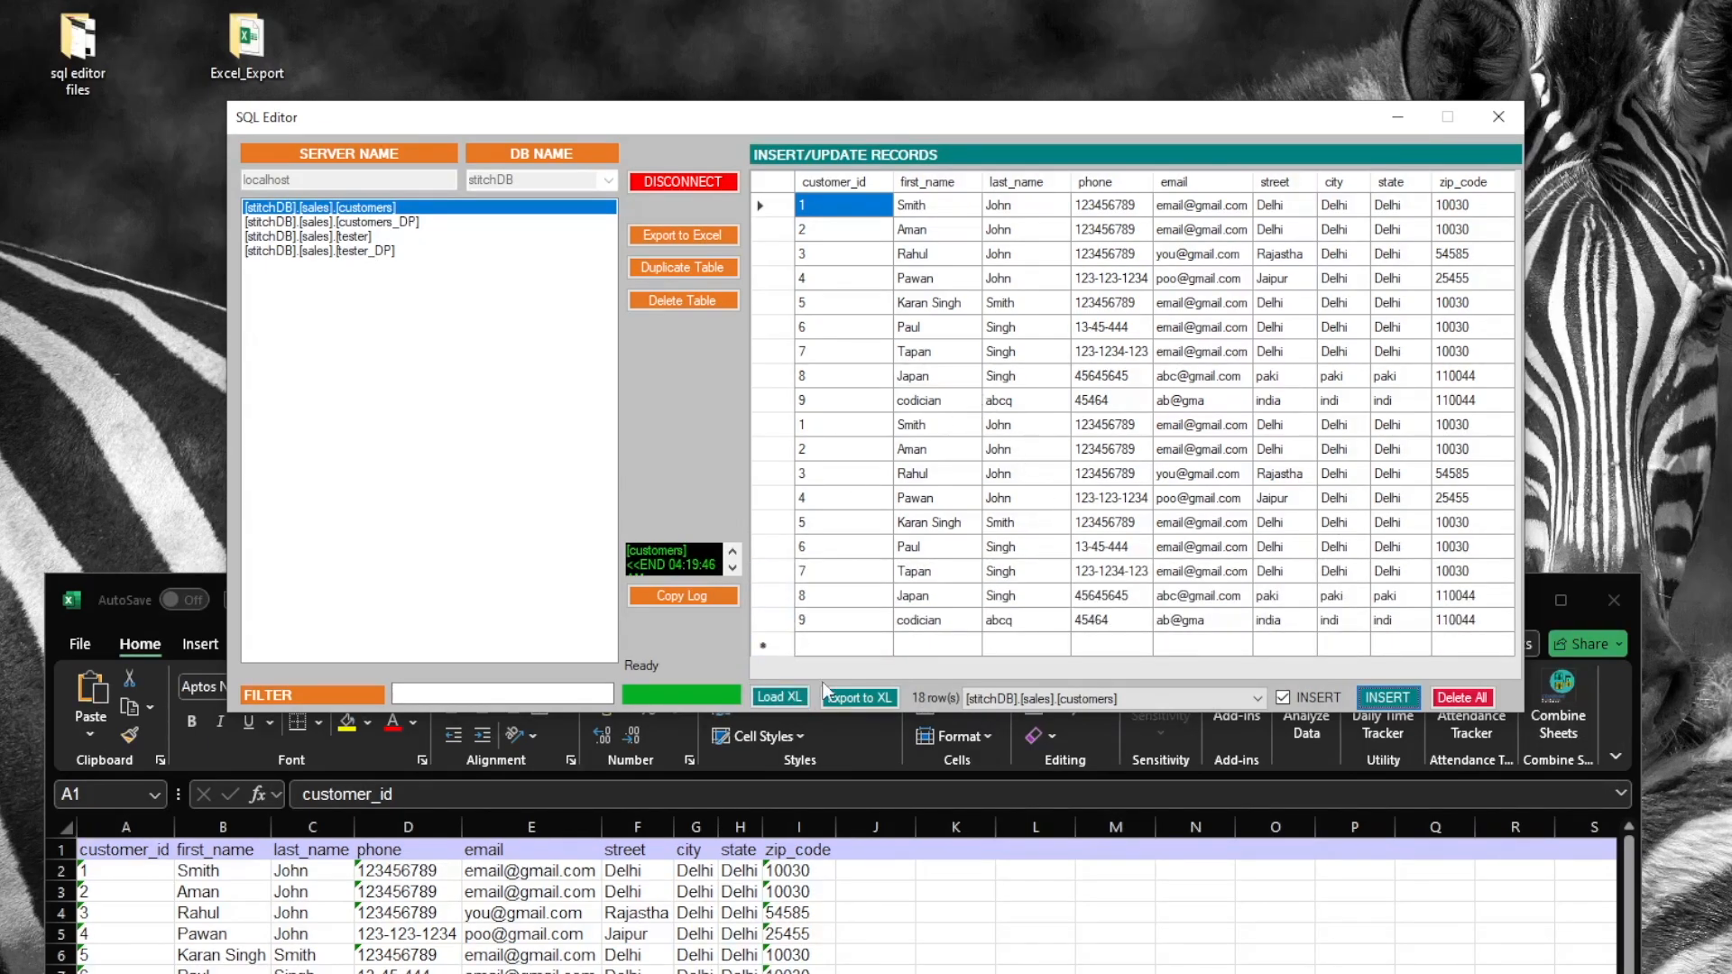
click(853, 695)
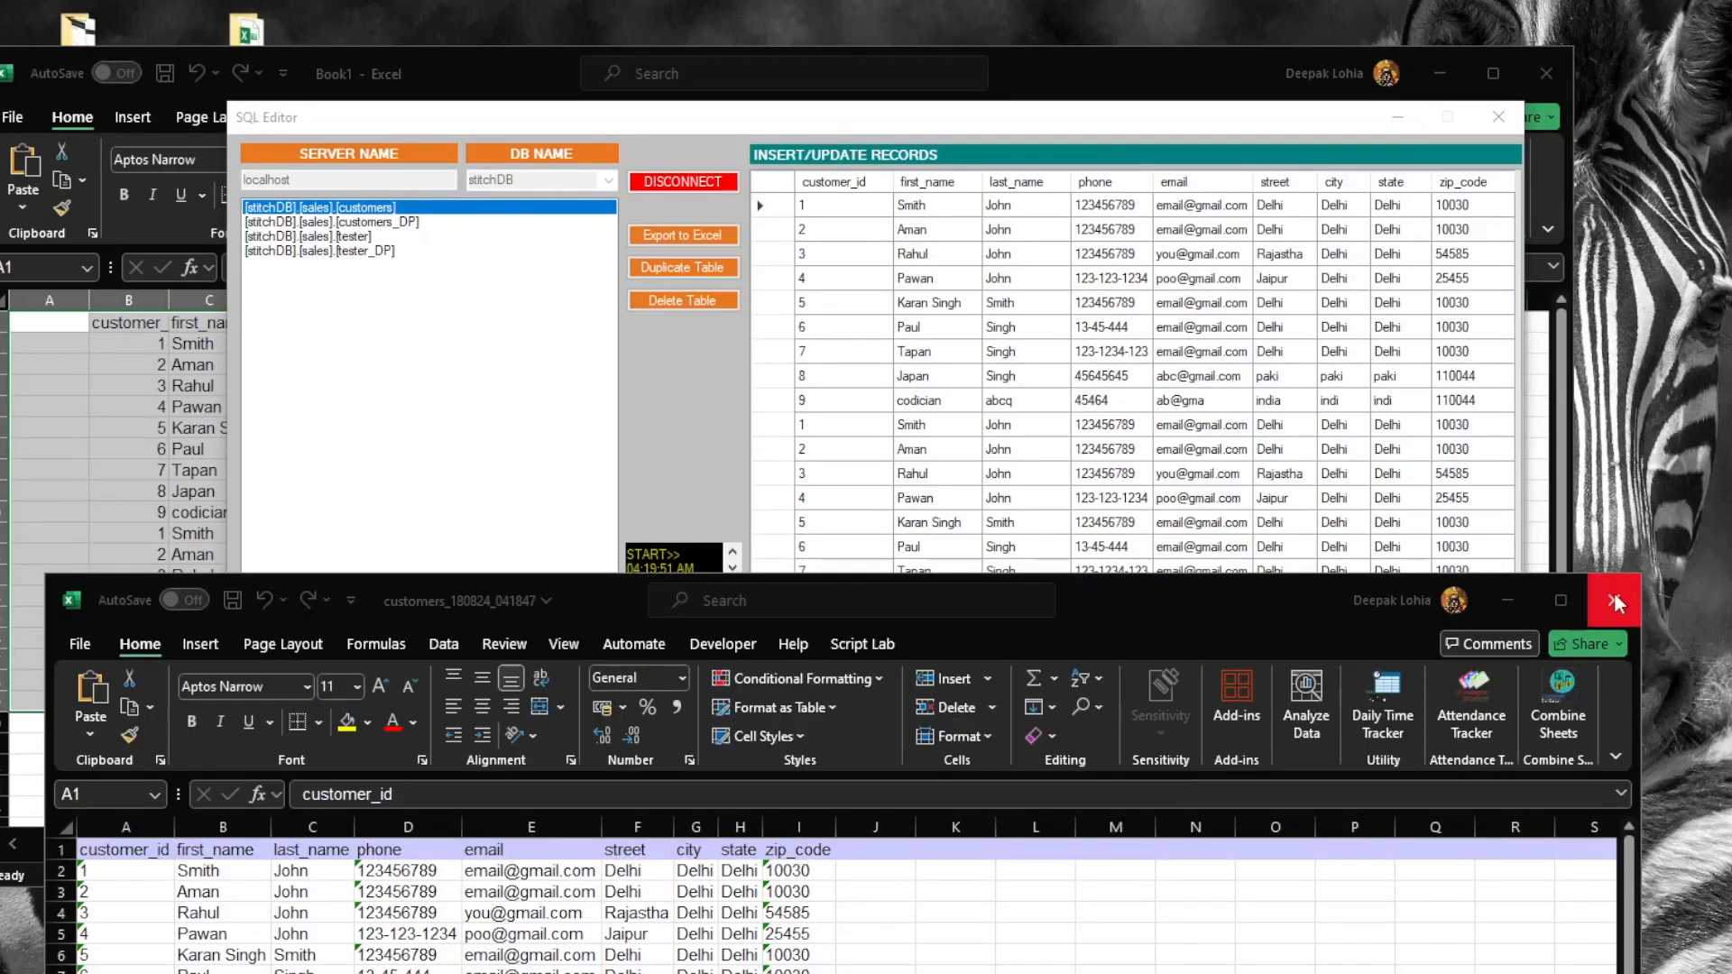
Close the other exported workbook without saving
drag(798, 705, 630, 372)
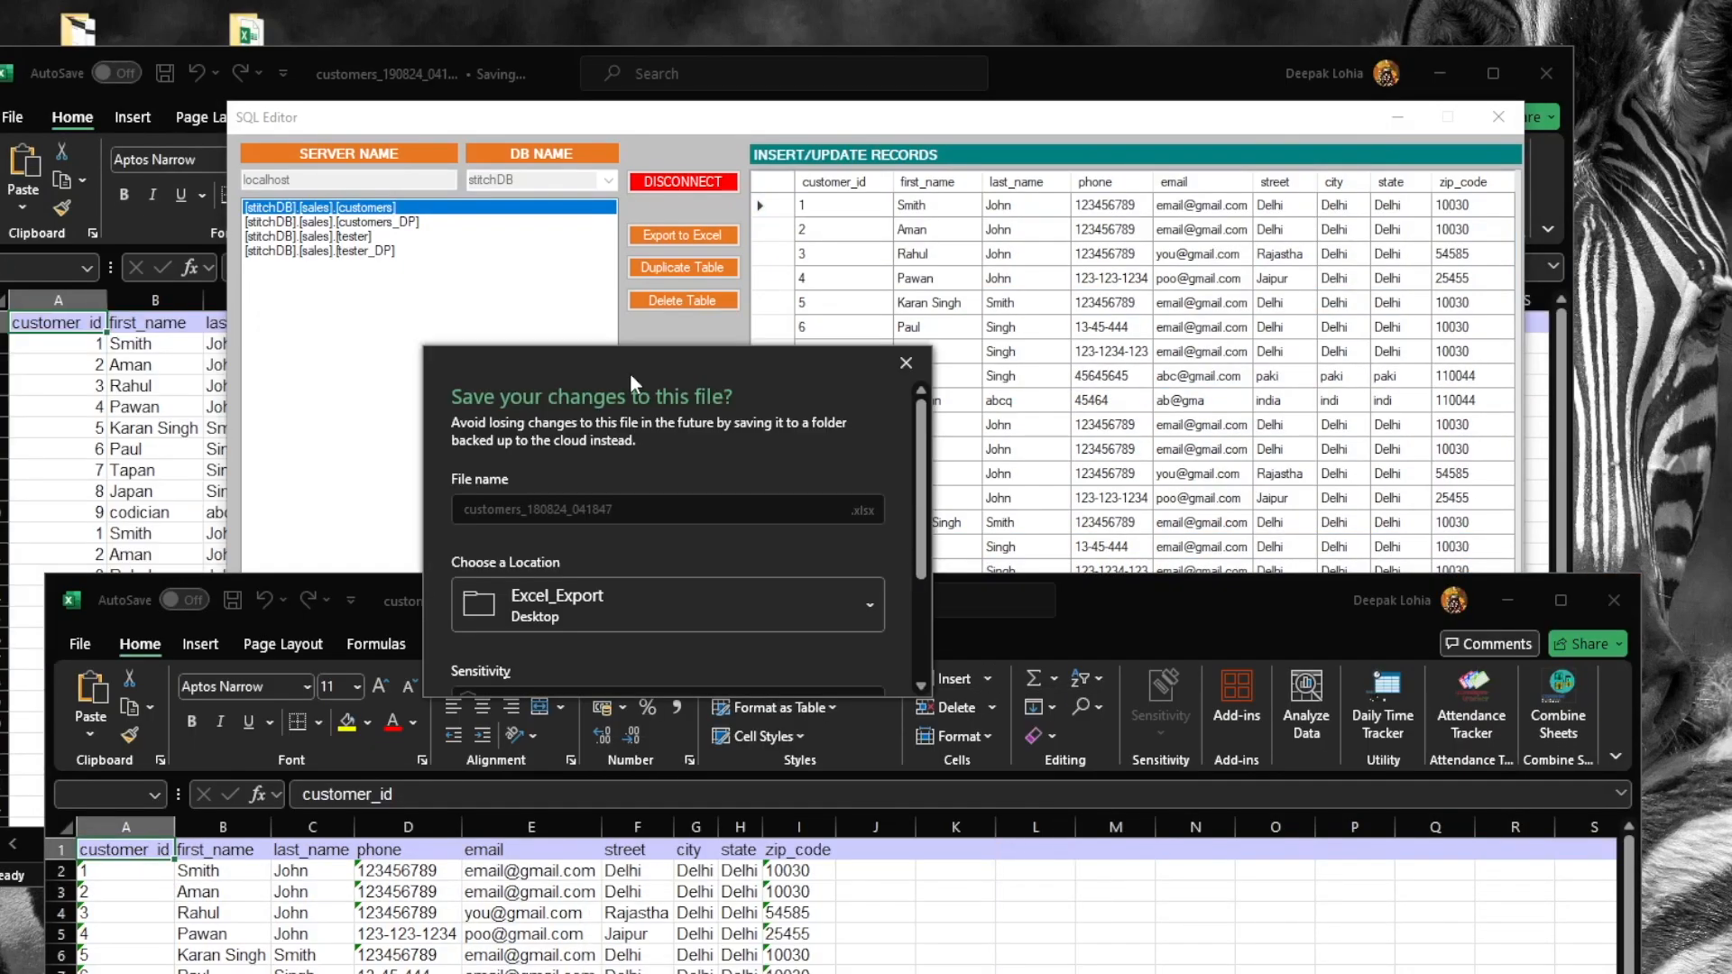
scroll(655, 537, down, 1)
scroll(657, 543, down, 1)
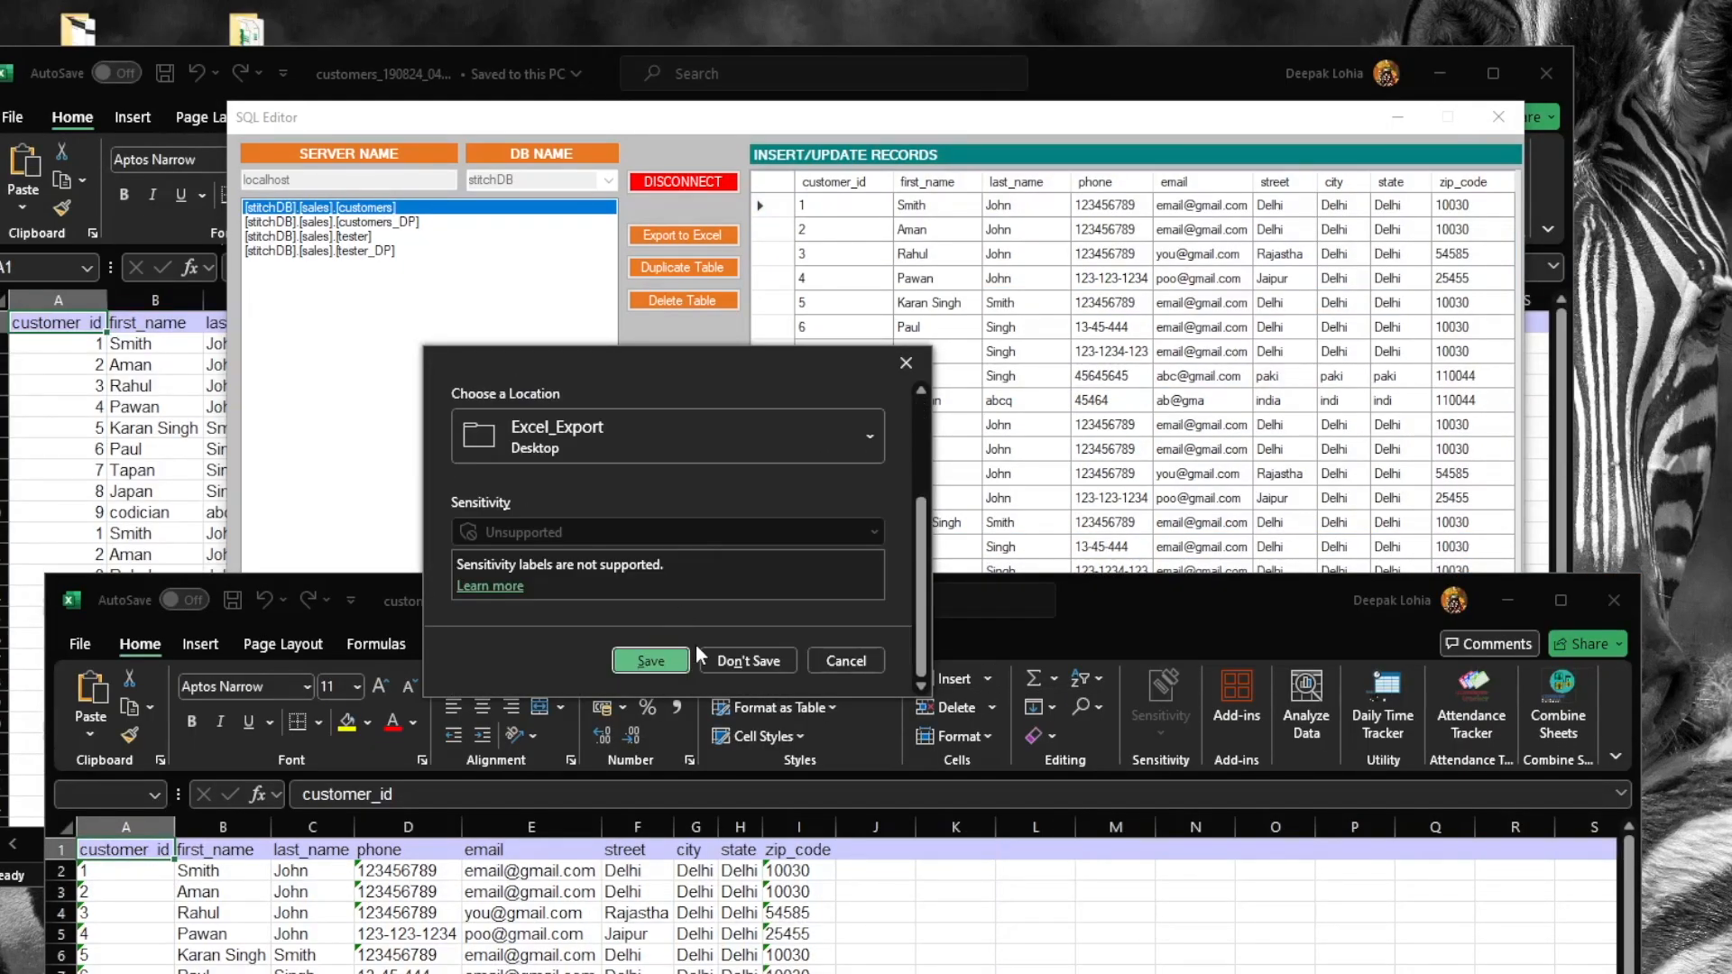
click(714, 660)
click(144, 430)
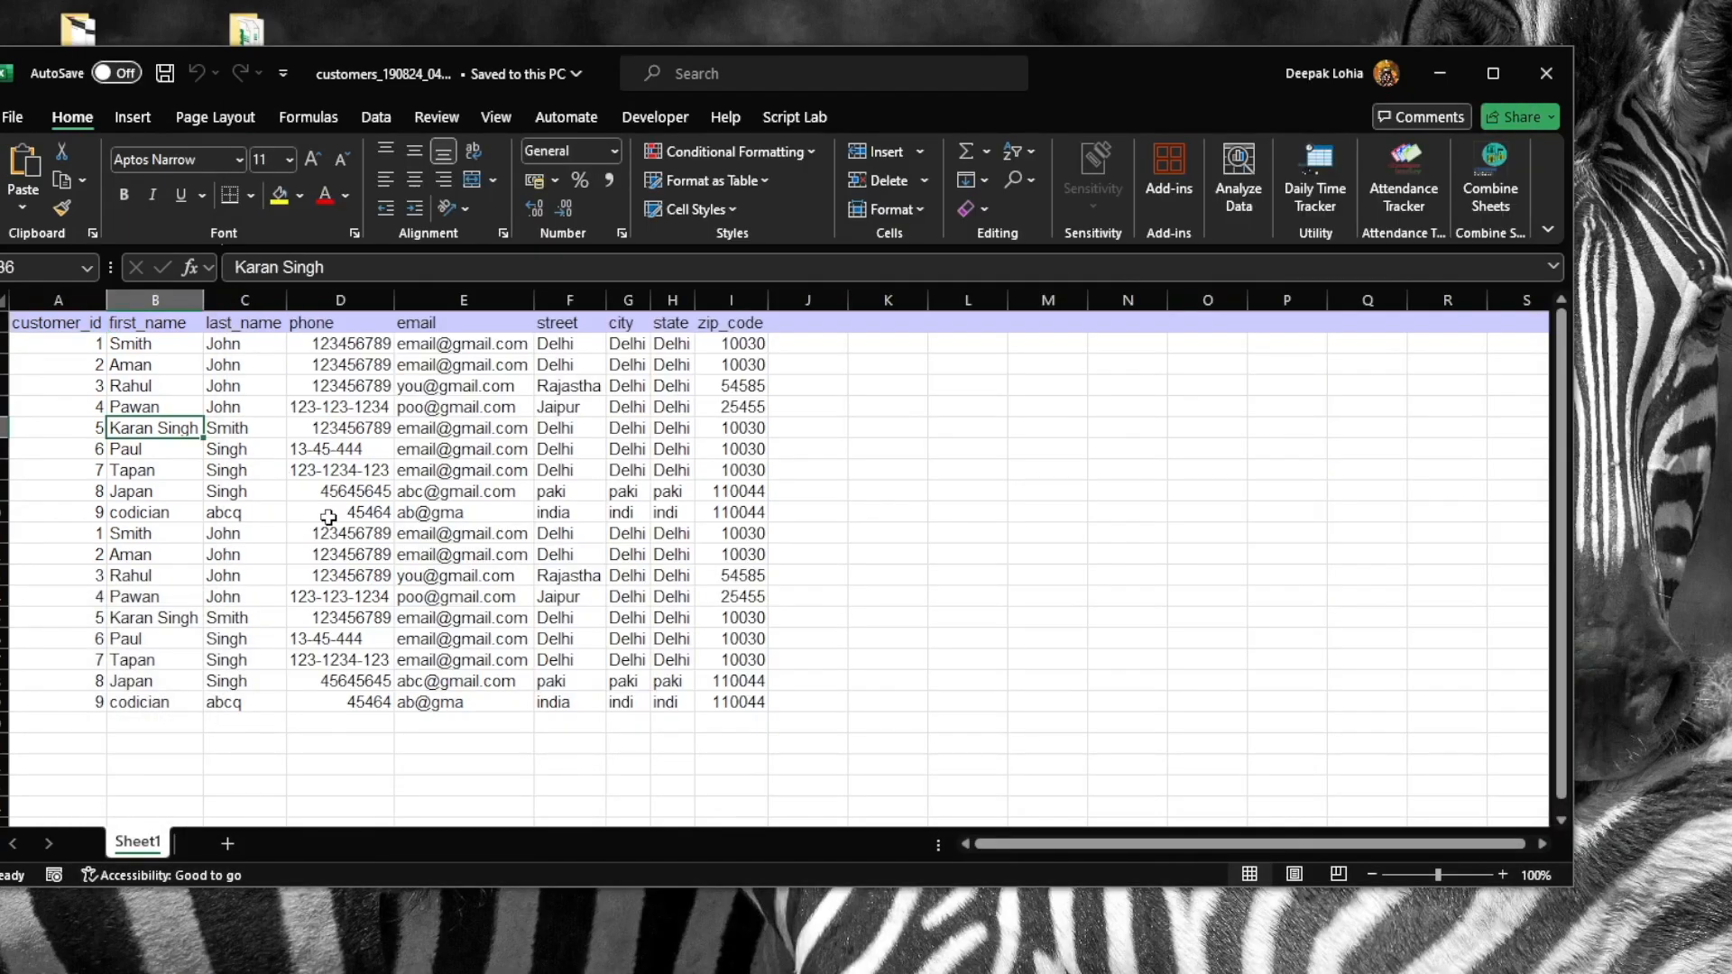
click(183, 614)
click(79, 607)
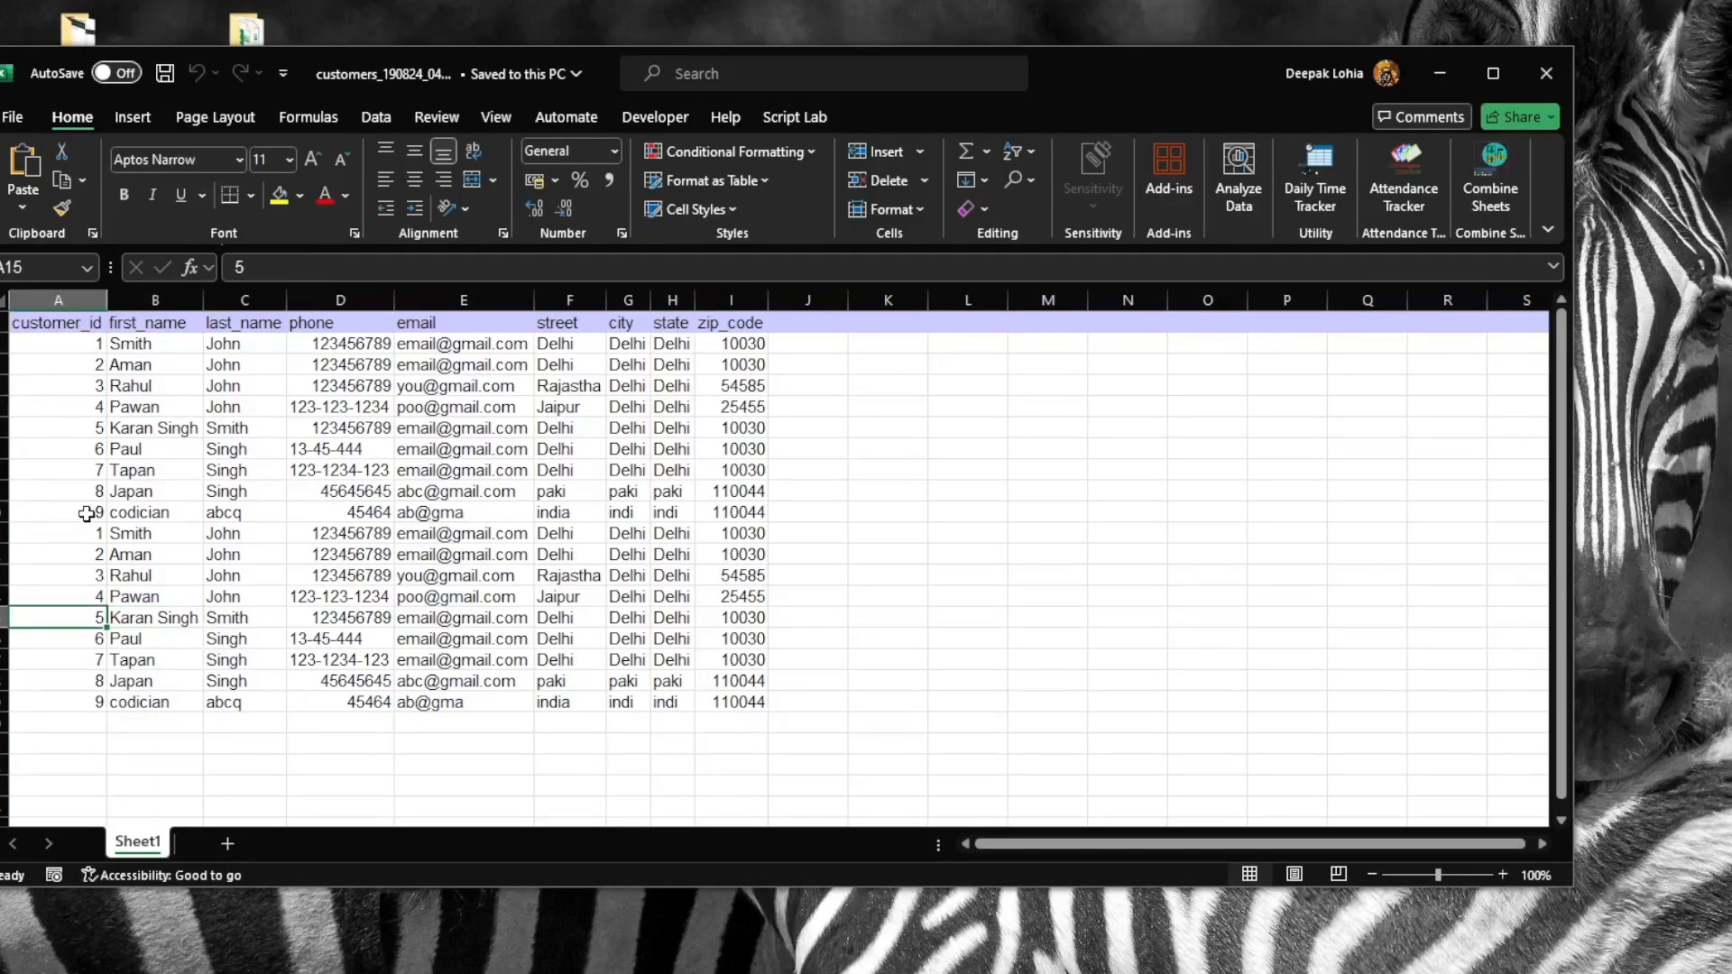
click(72, 512)
Fill customer_id 1 to 18 down the sheet from a 1, 2 pattern
click(64, 343)
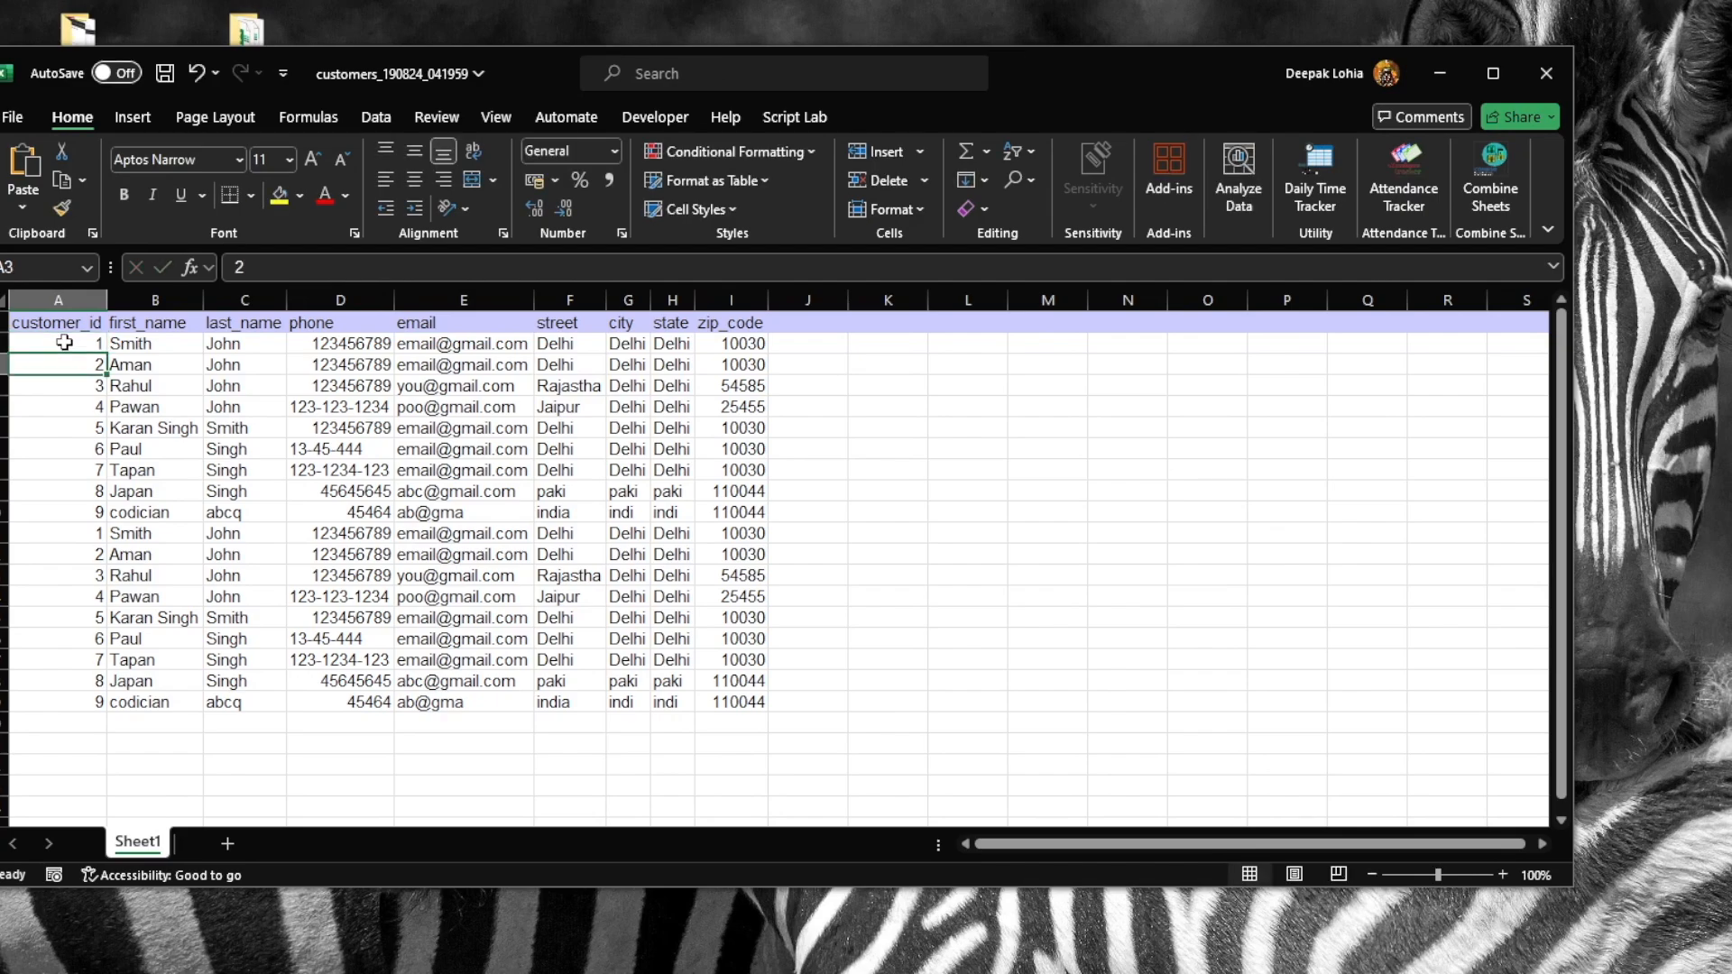
drag(64, 343, 64, 364)
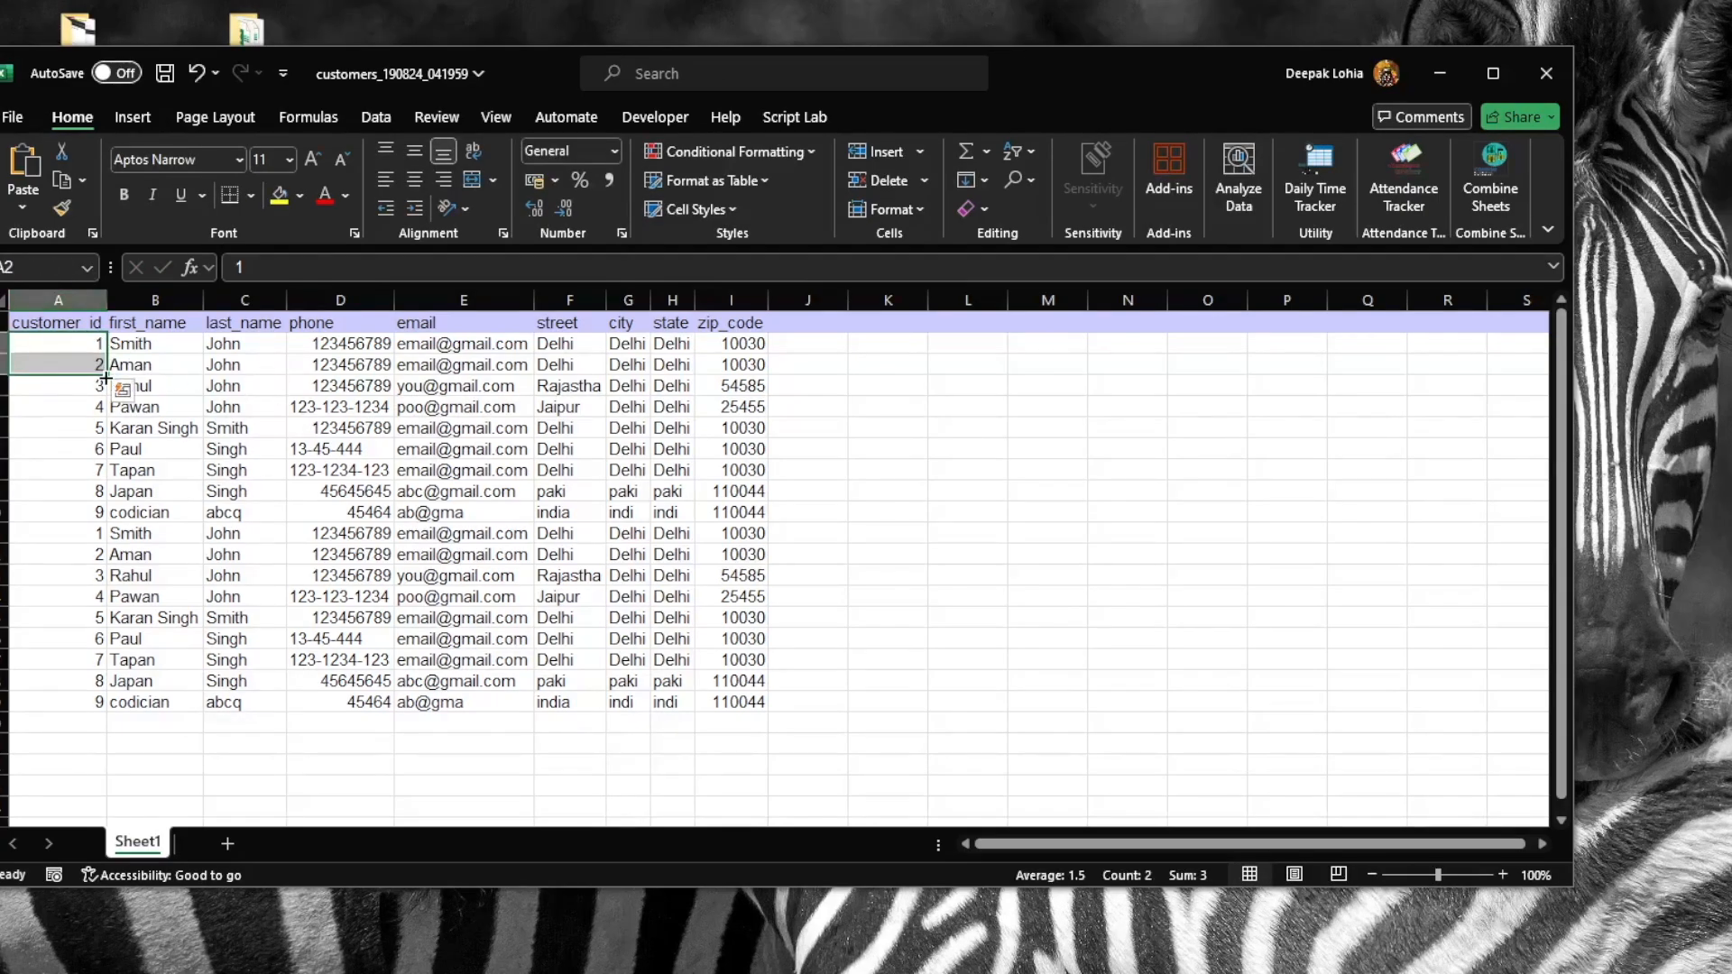
double_click(107, 374)
Replace the last row's last_name abcq with codician and save the workbook
click(162, 557)
click(168, 577)
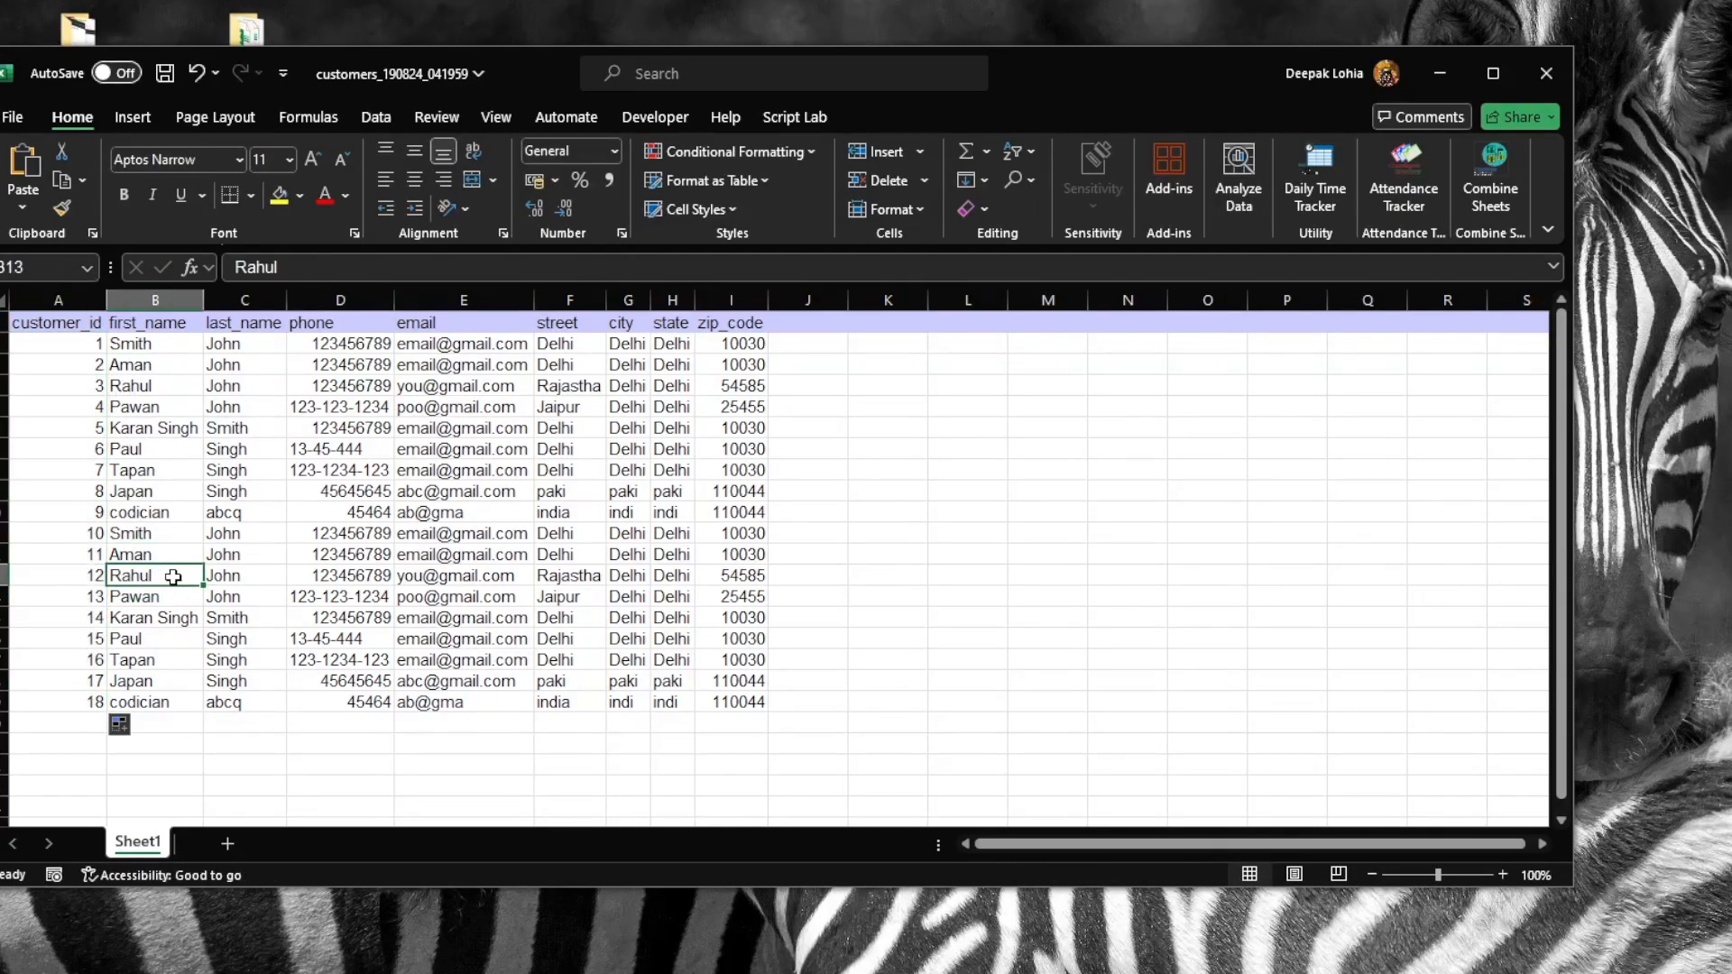
click(167, 660)
click(163, 681)
click(160, 708)
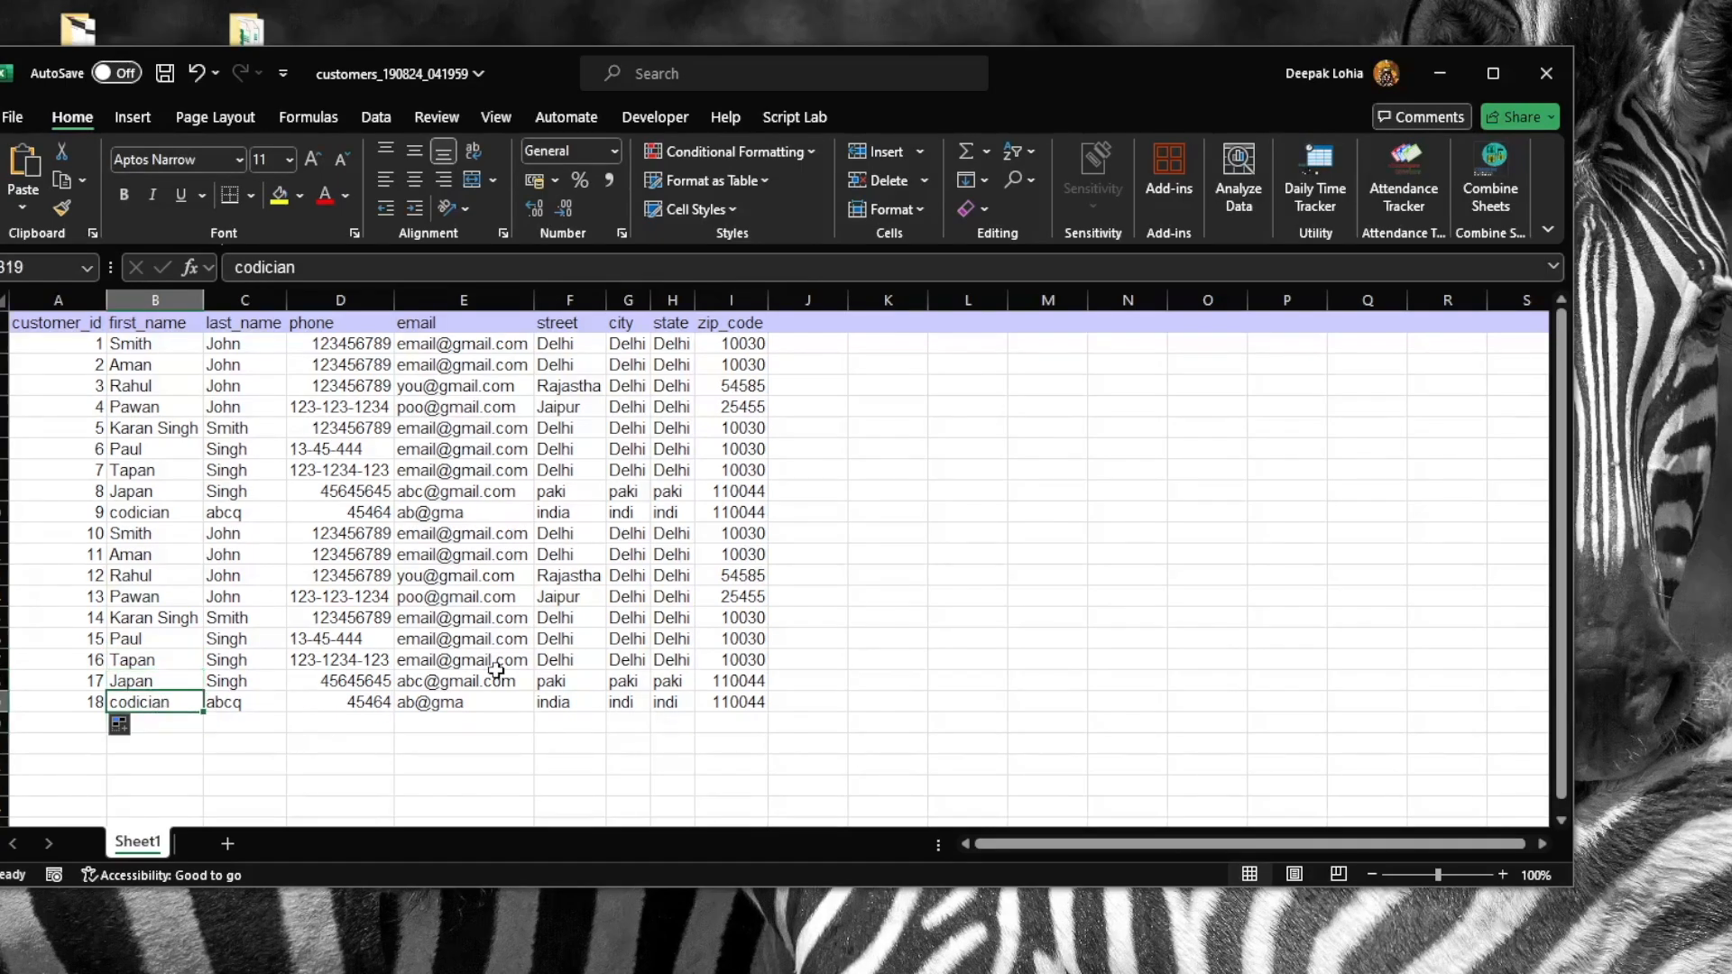
key(Right)
key(Left)
key(ctrl+c)
key(Right)
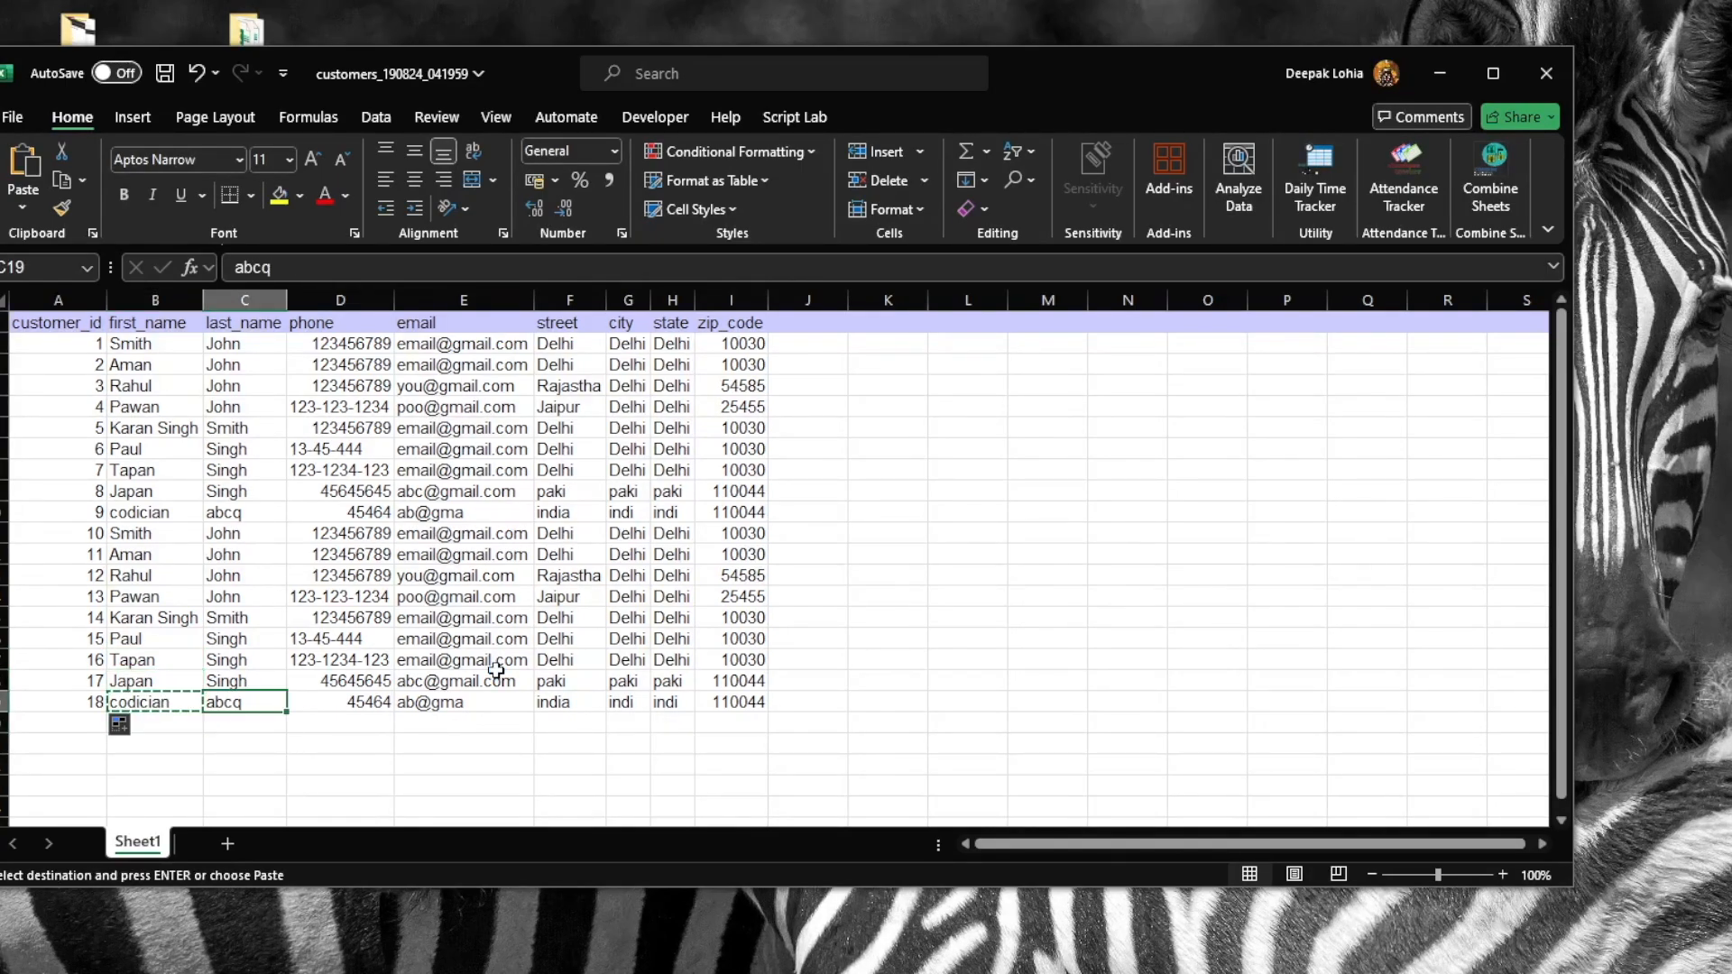
key(ctrl+v)
key(ctrl+s)
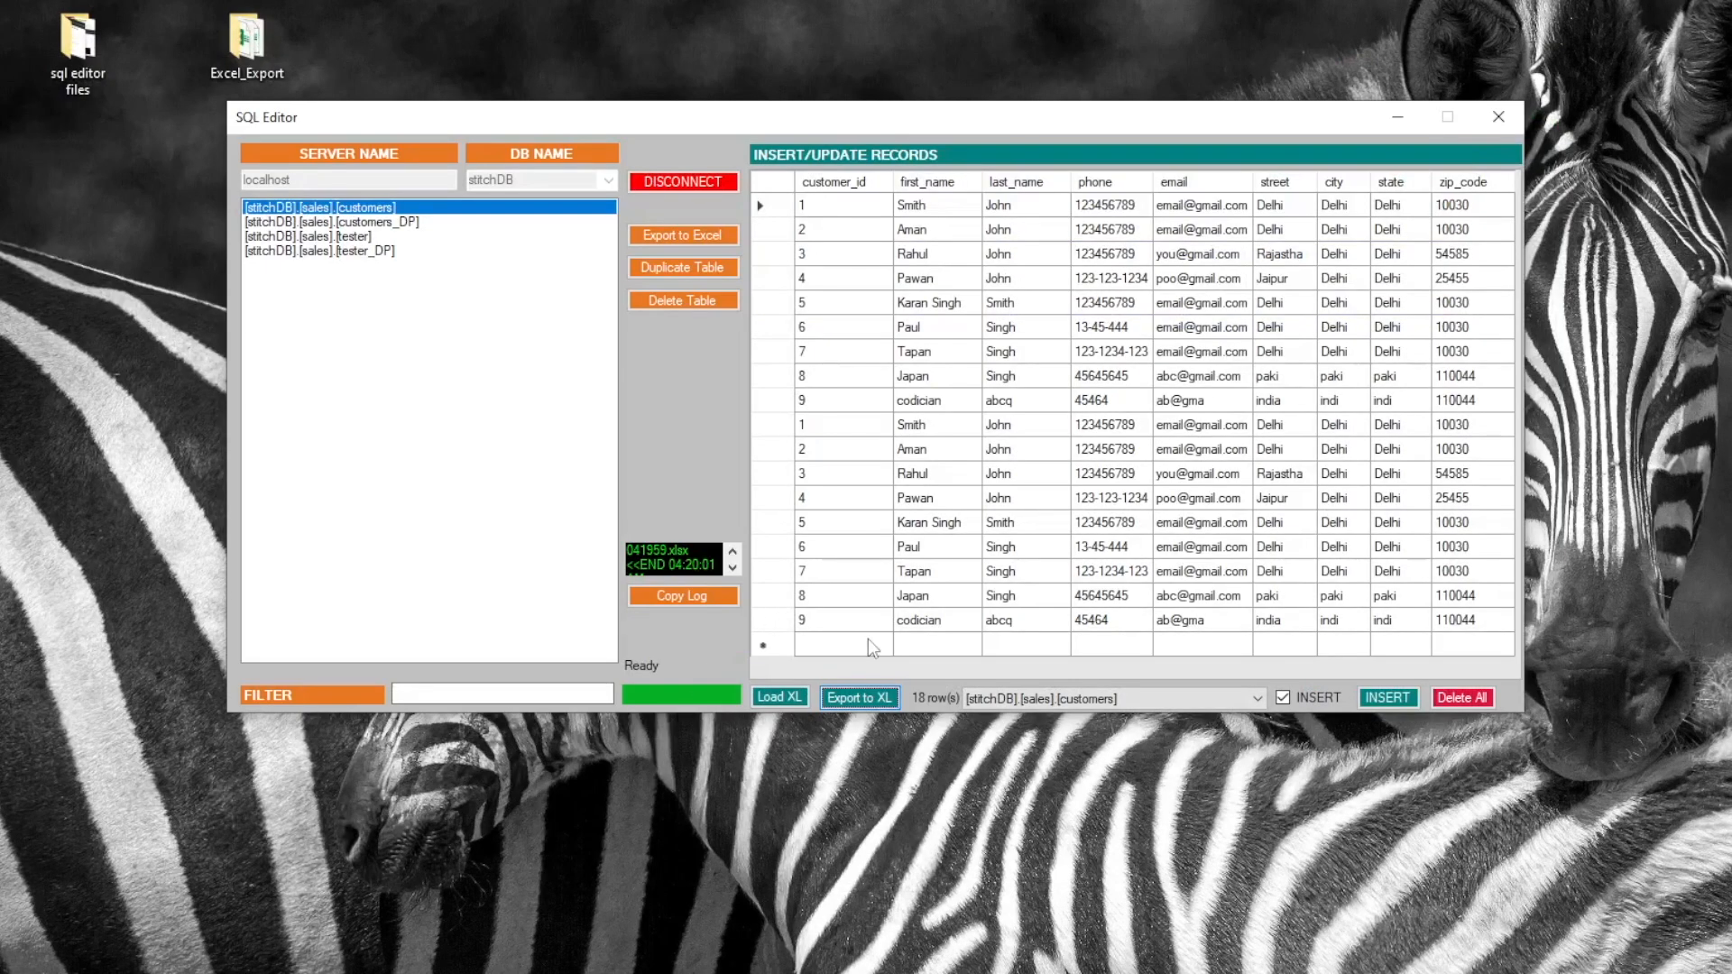
Delete all records from customers_DP with Delete All, confirming Yes
click(443, 225)
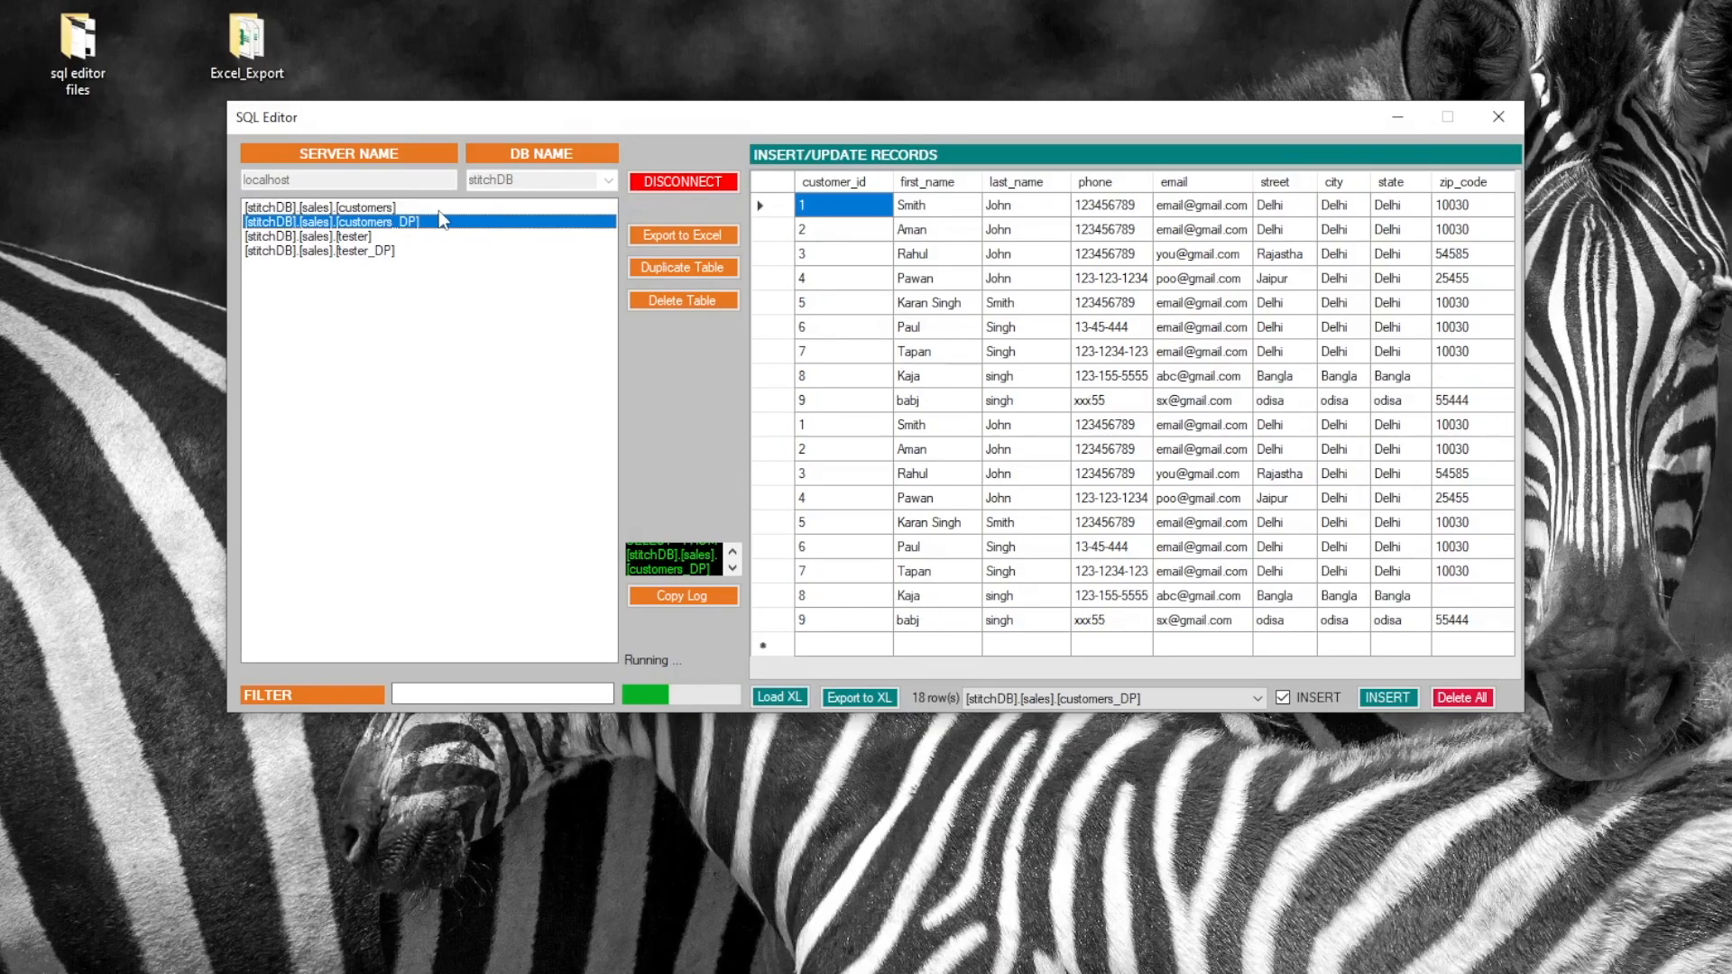
click(445, 236)
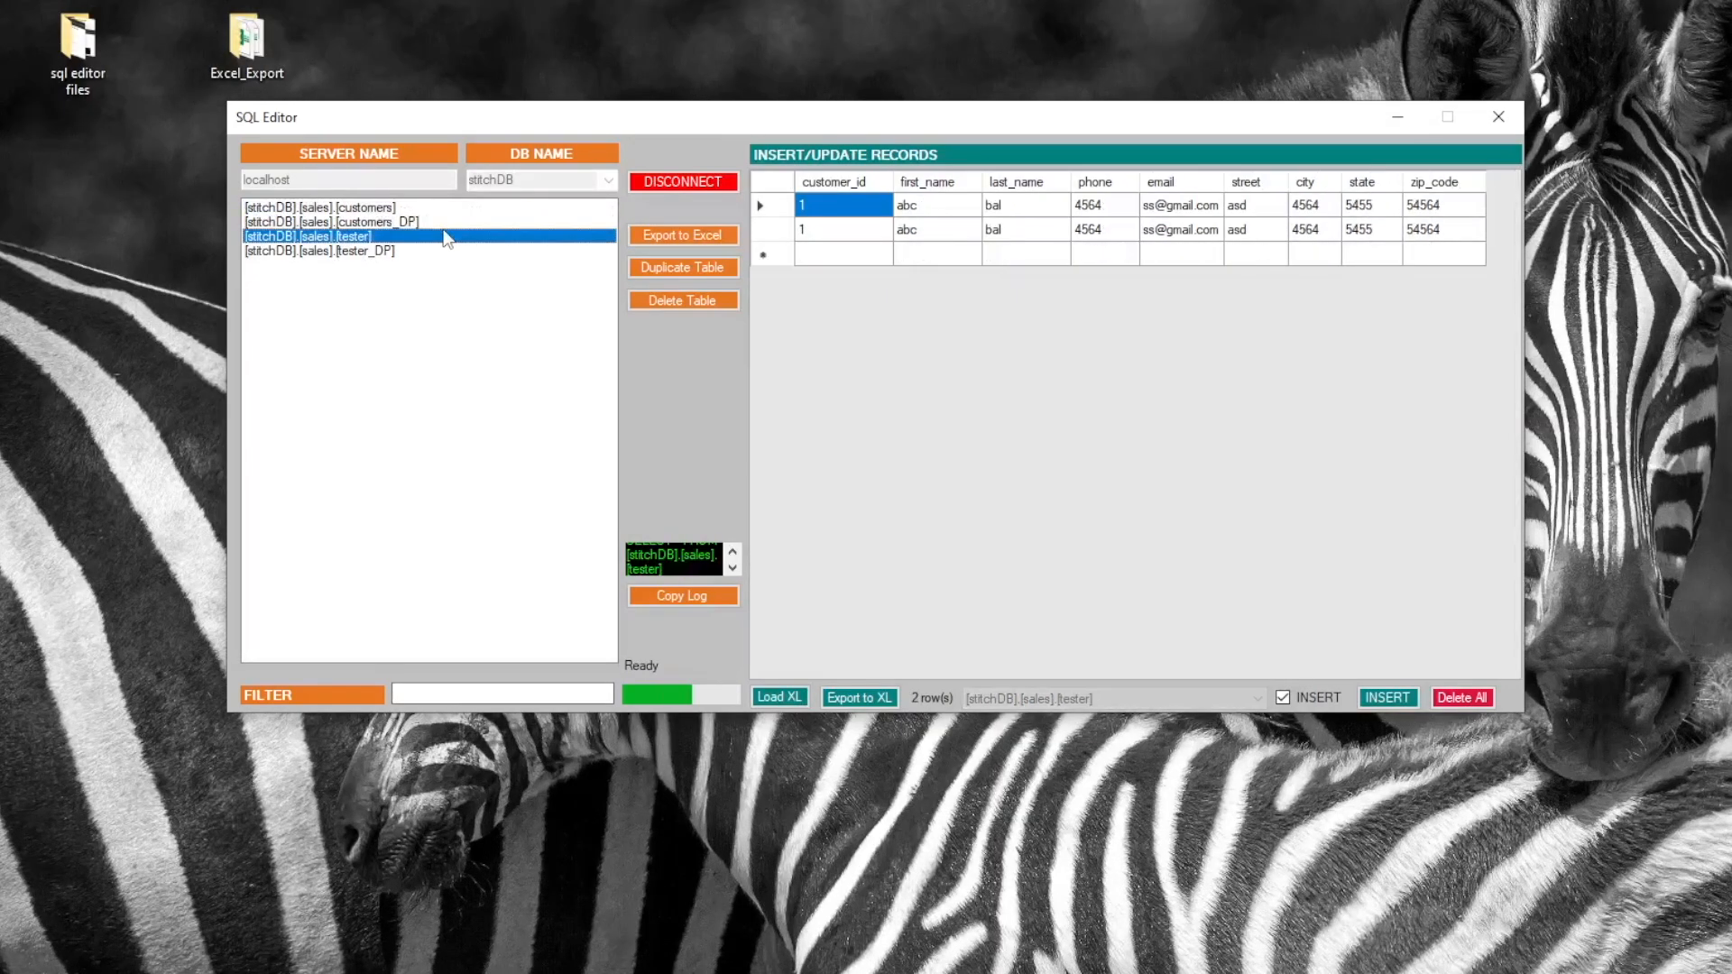
click(442, 222)
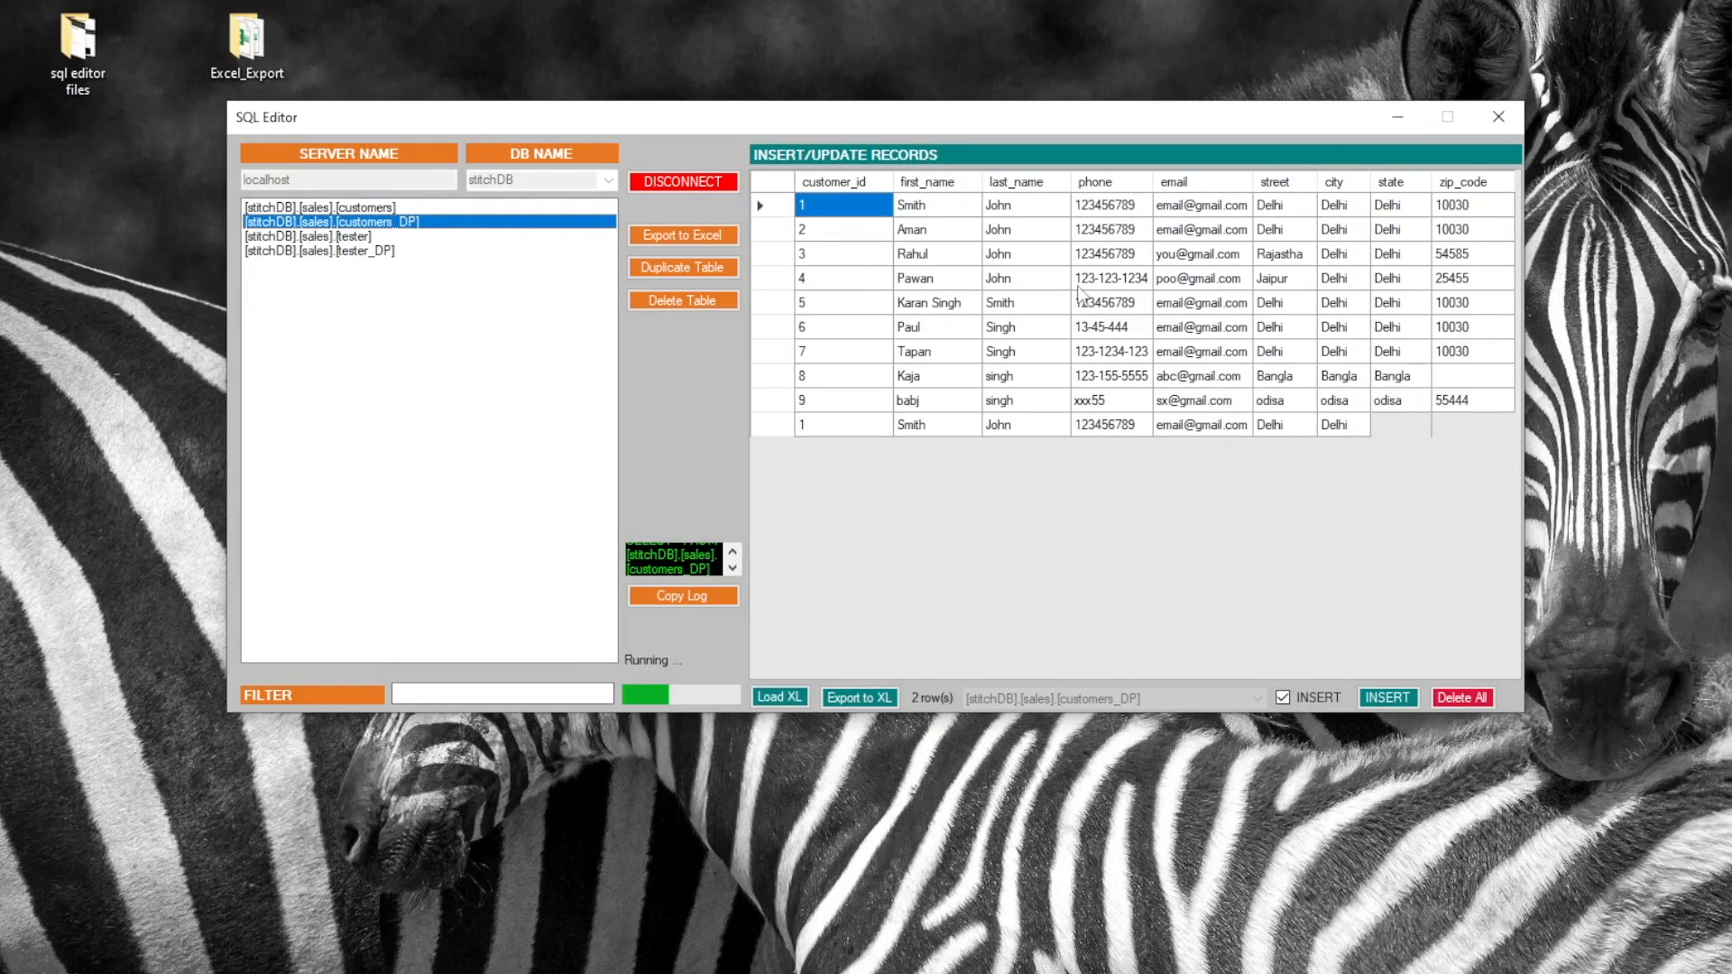
click(1473, 697)
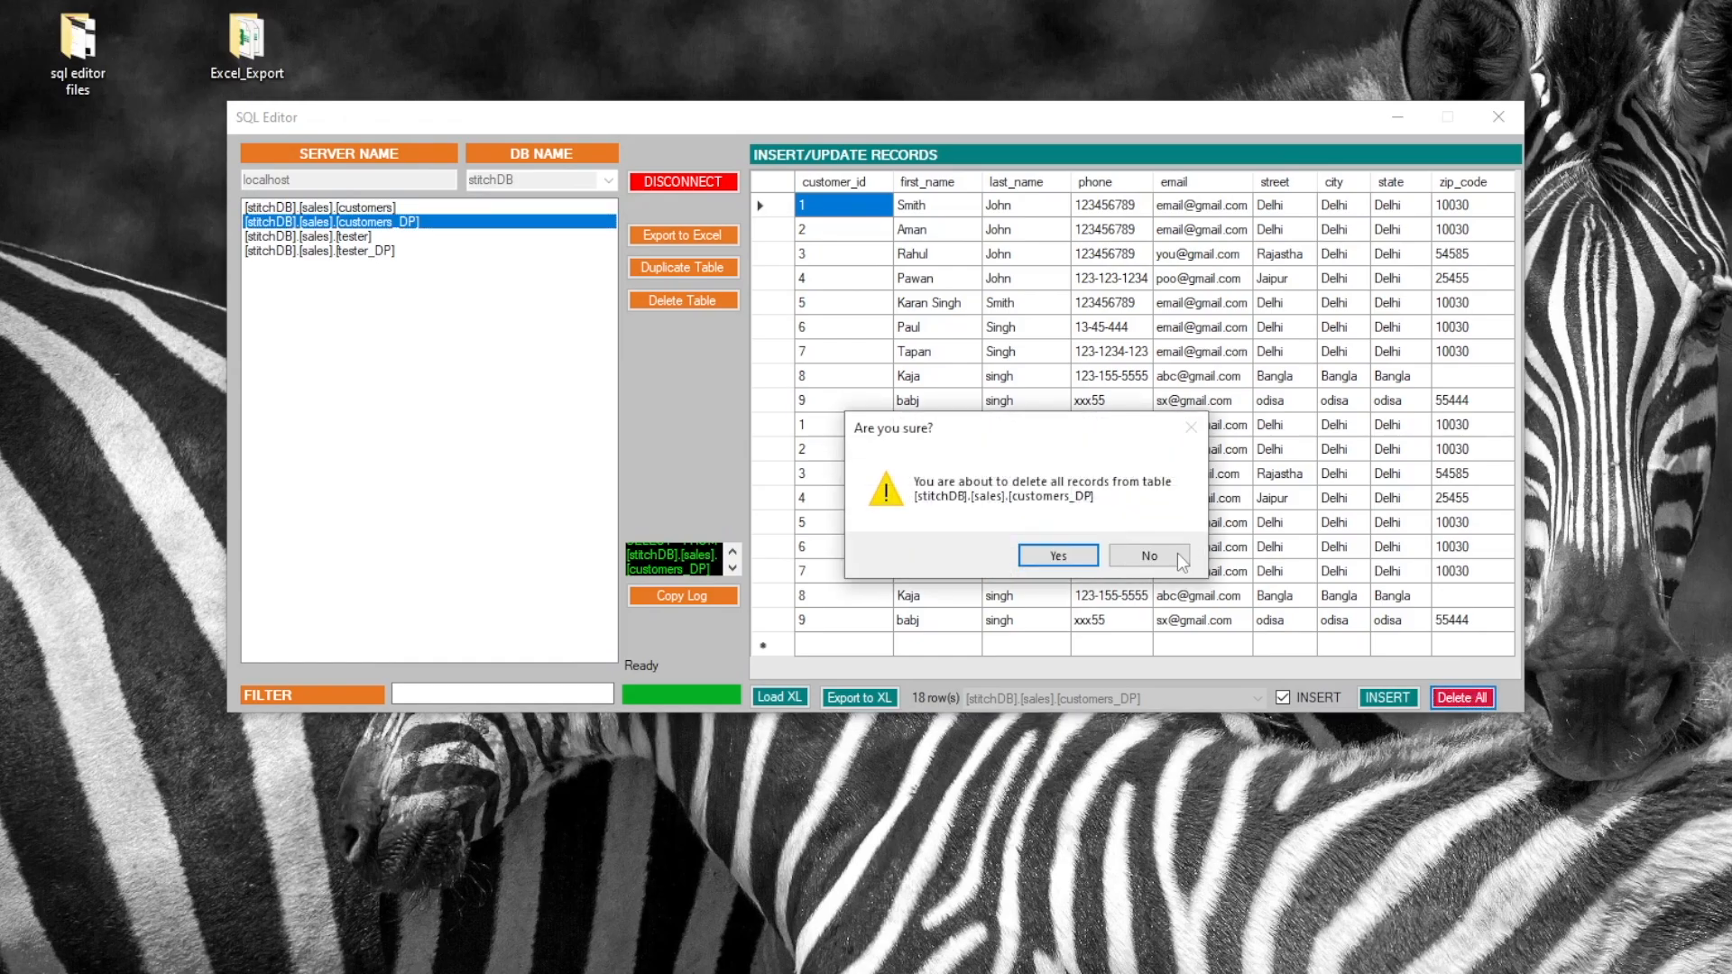
click(1051, 554)
click(430, 212)
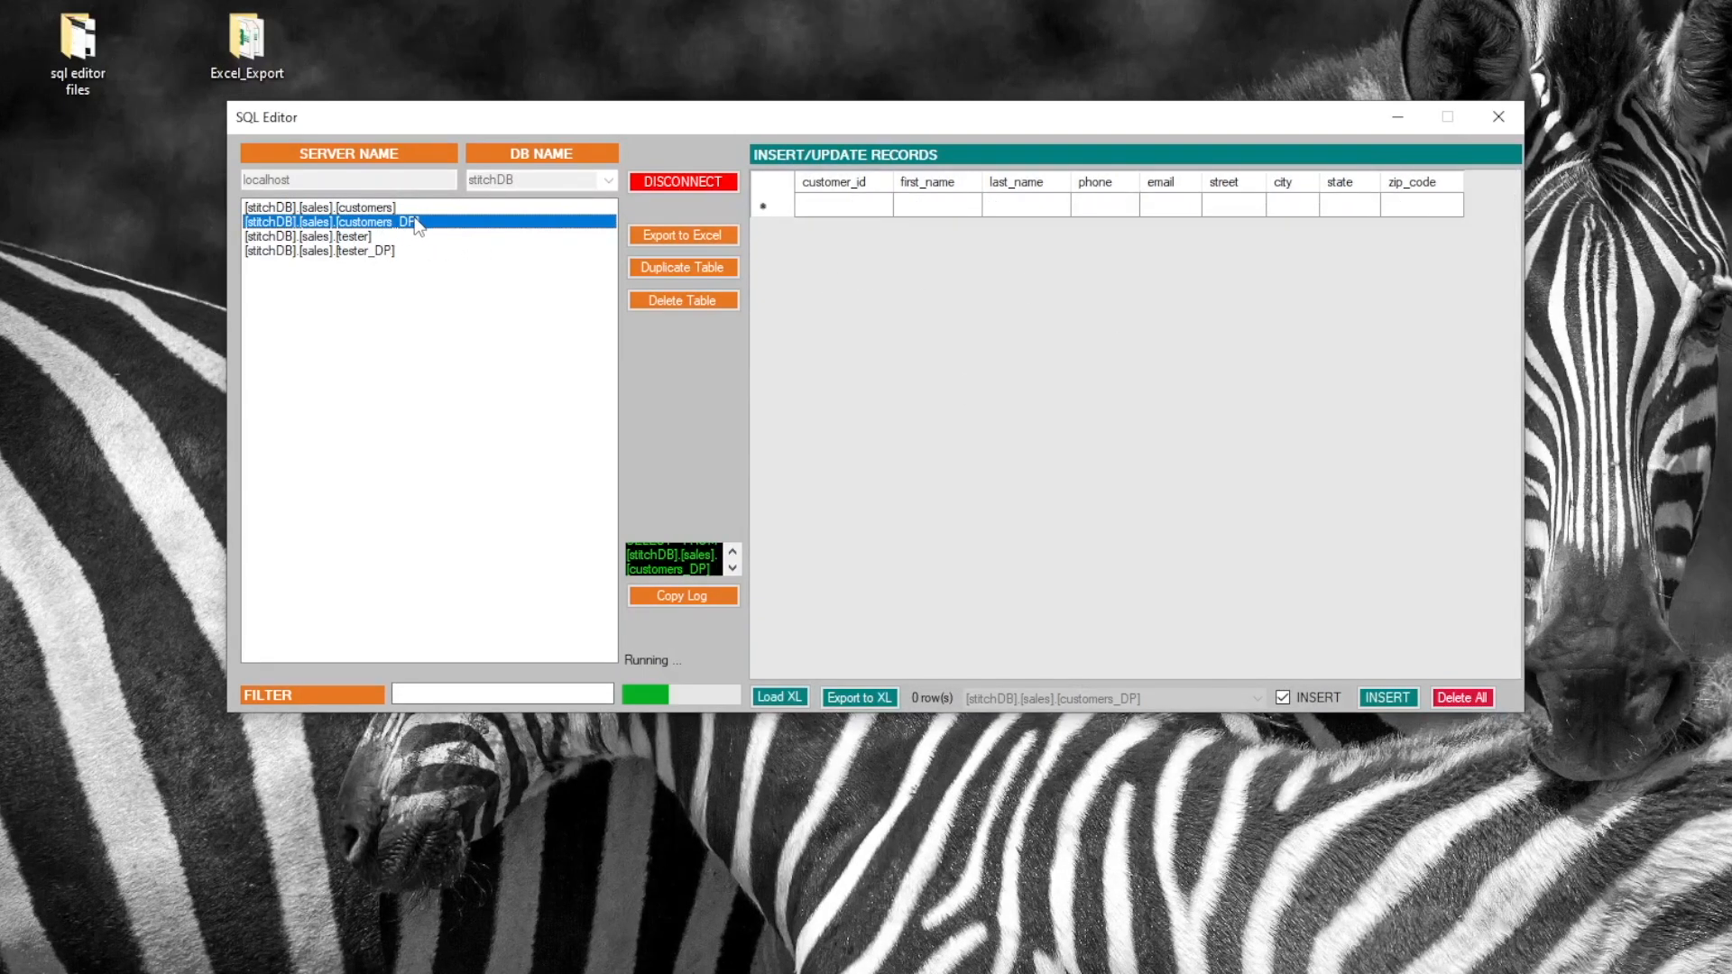
click(435, 222)
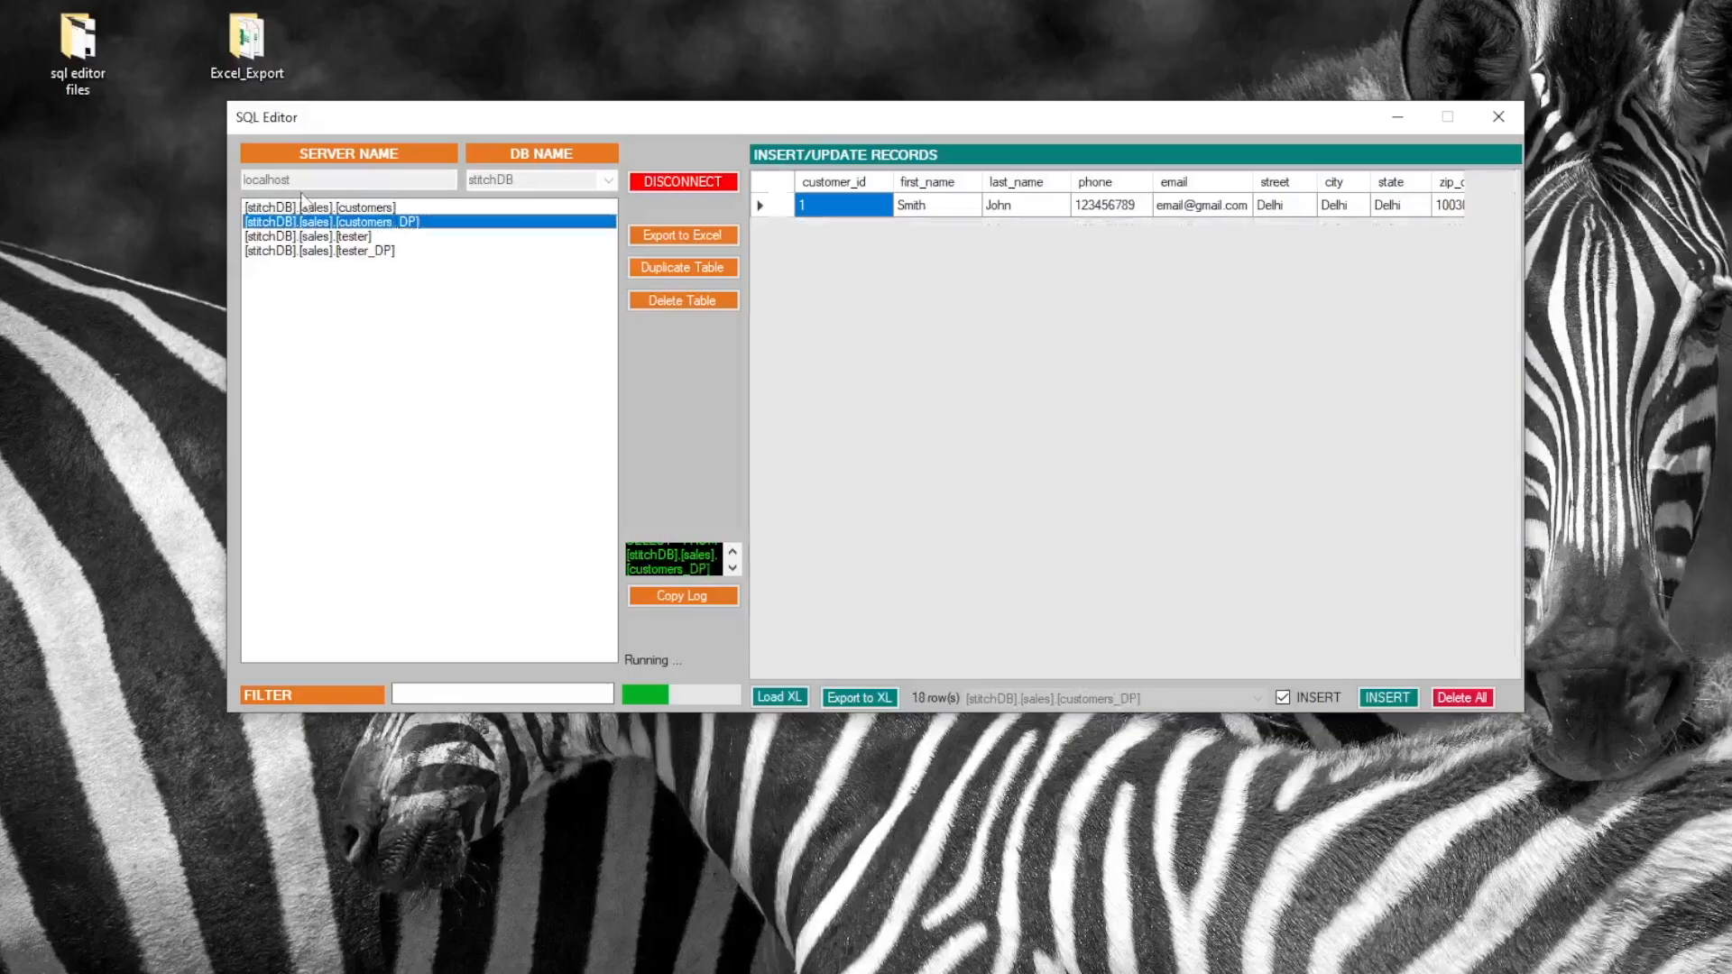
Load workbook customers_190824_041959 into the customers_DP grid, giving 18 rows with ids 1–18
click(782, 698)
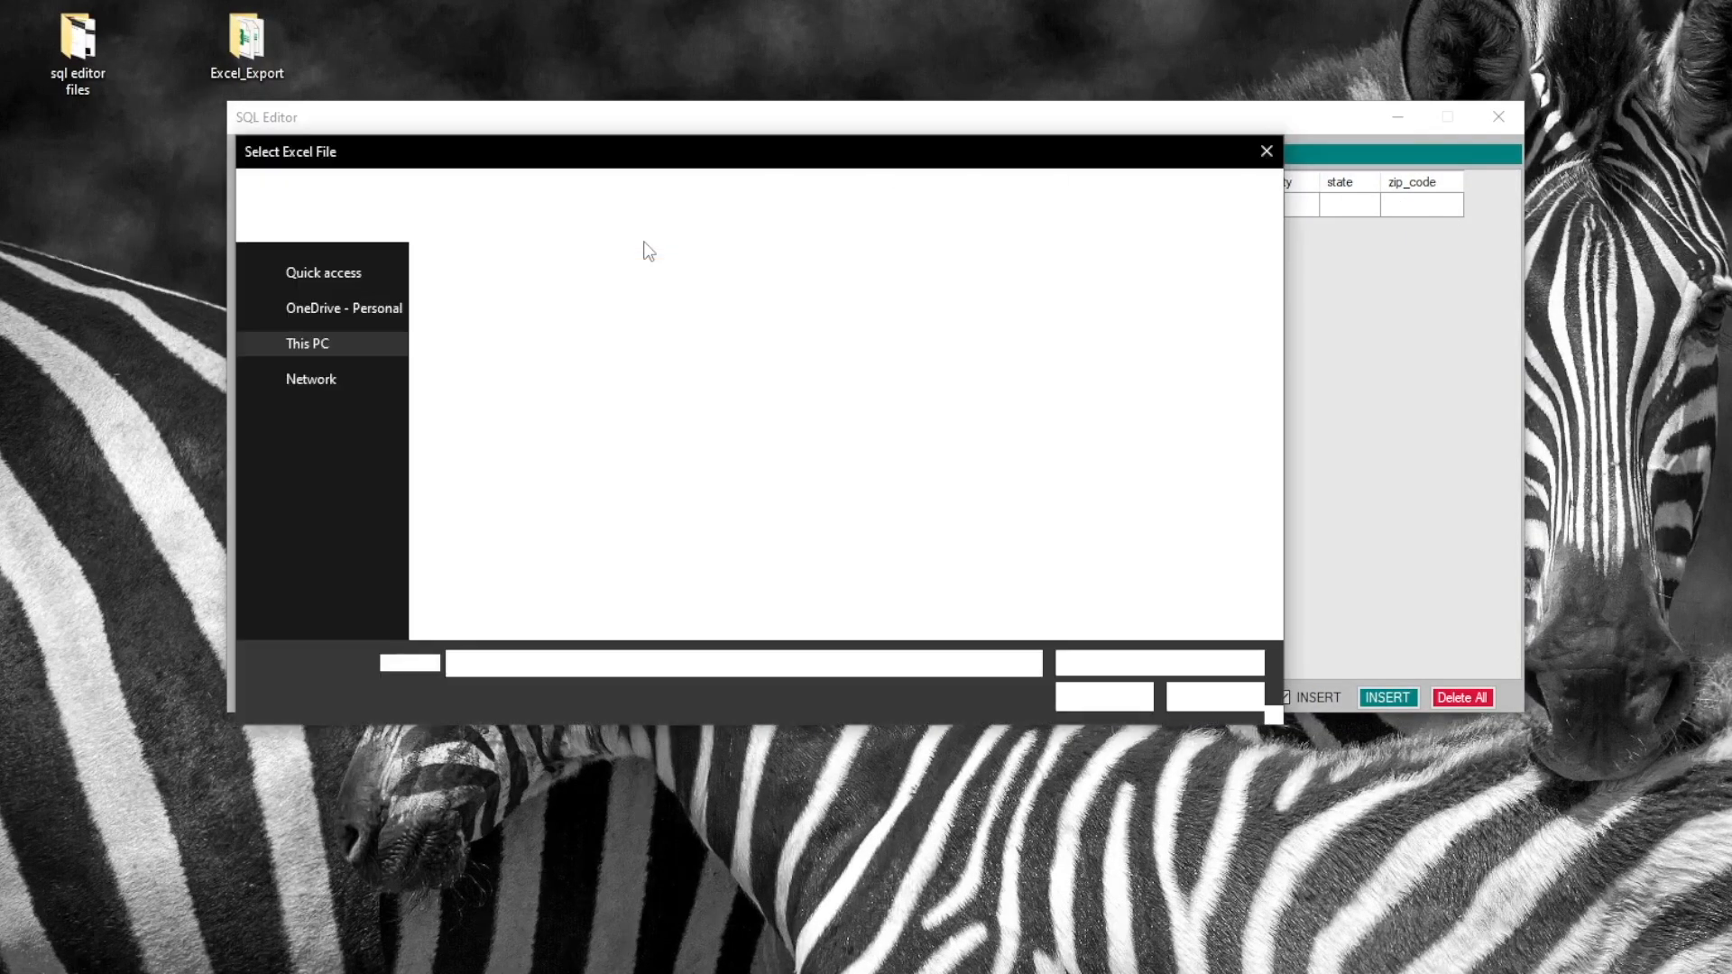
click(511, 288)
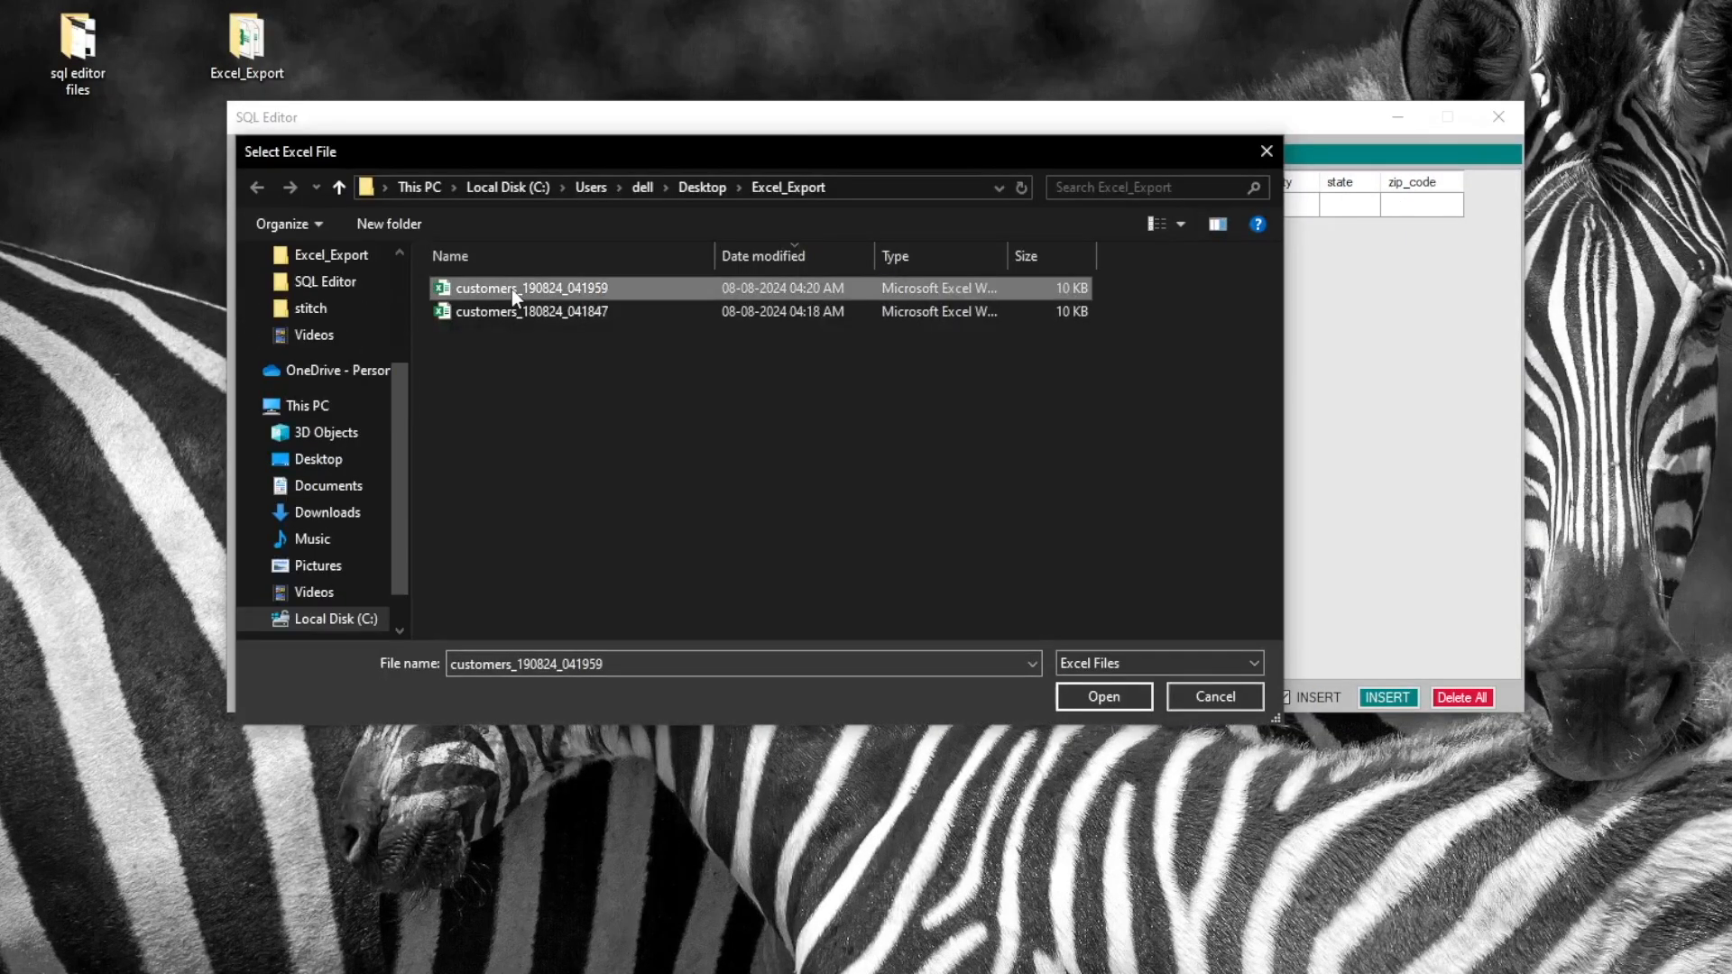
click(1103, 698)
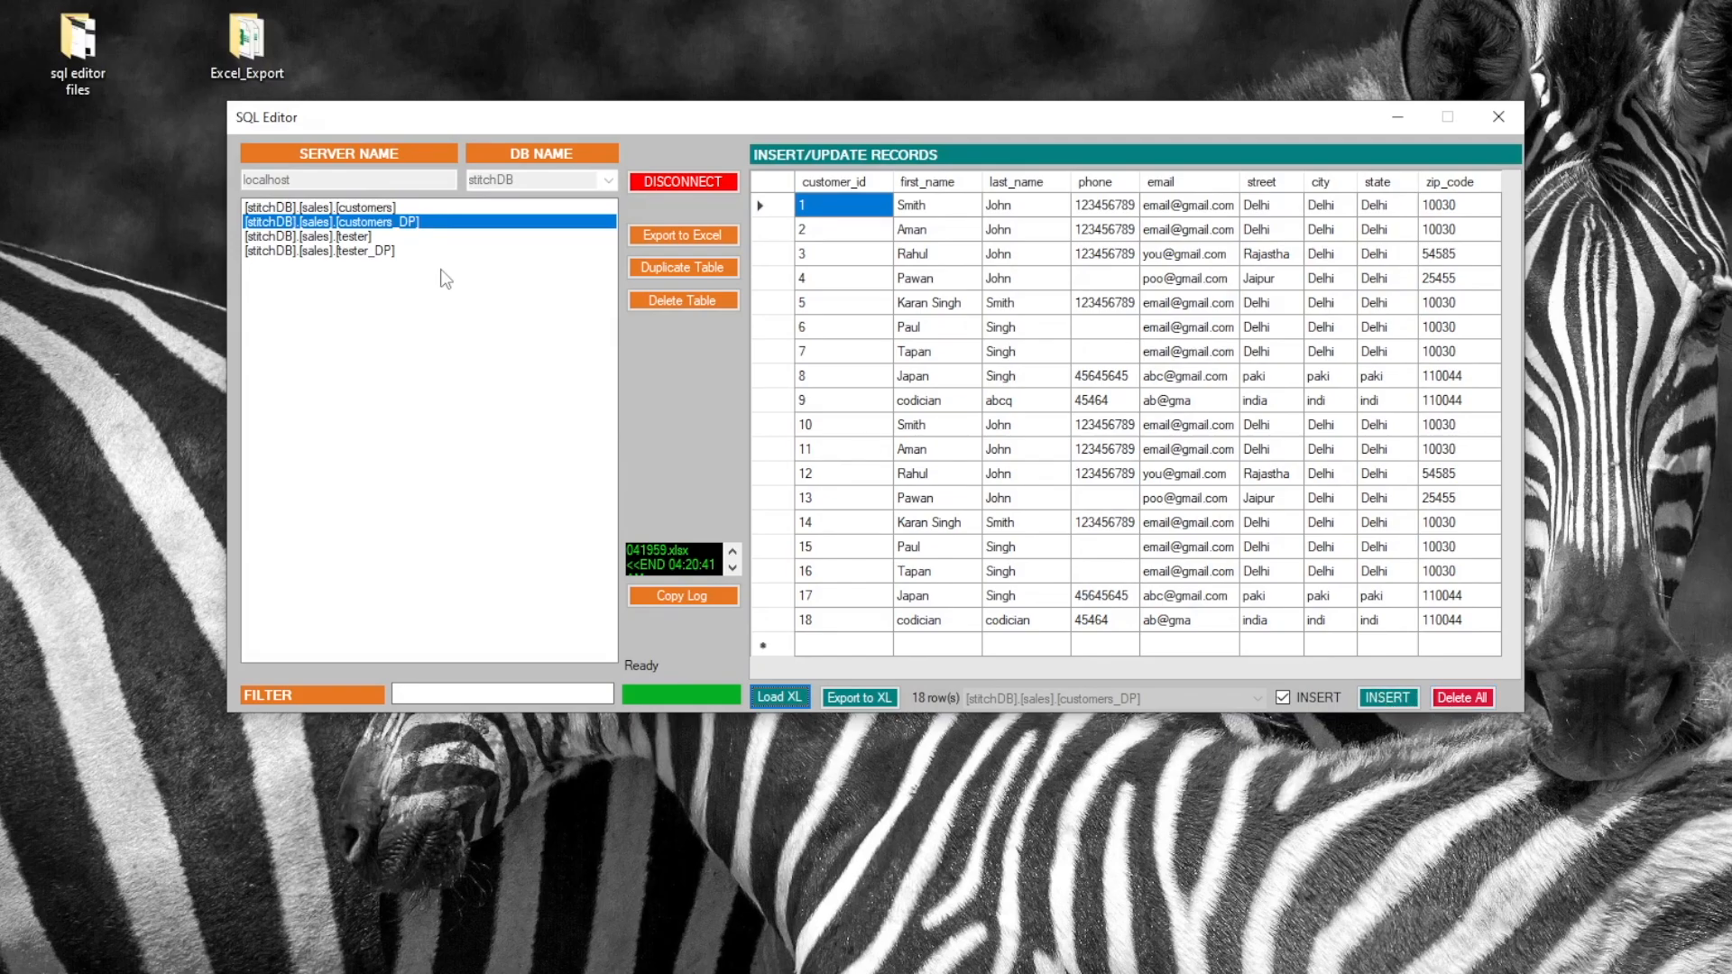
click(368, 207)
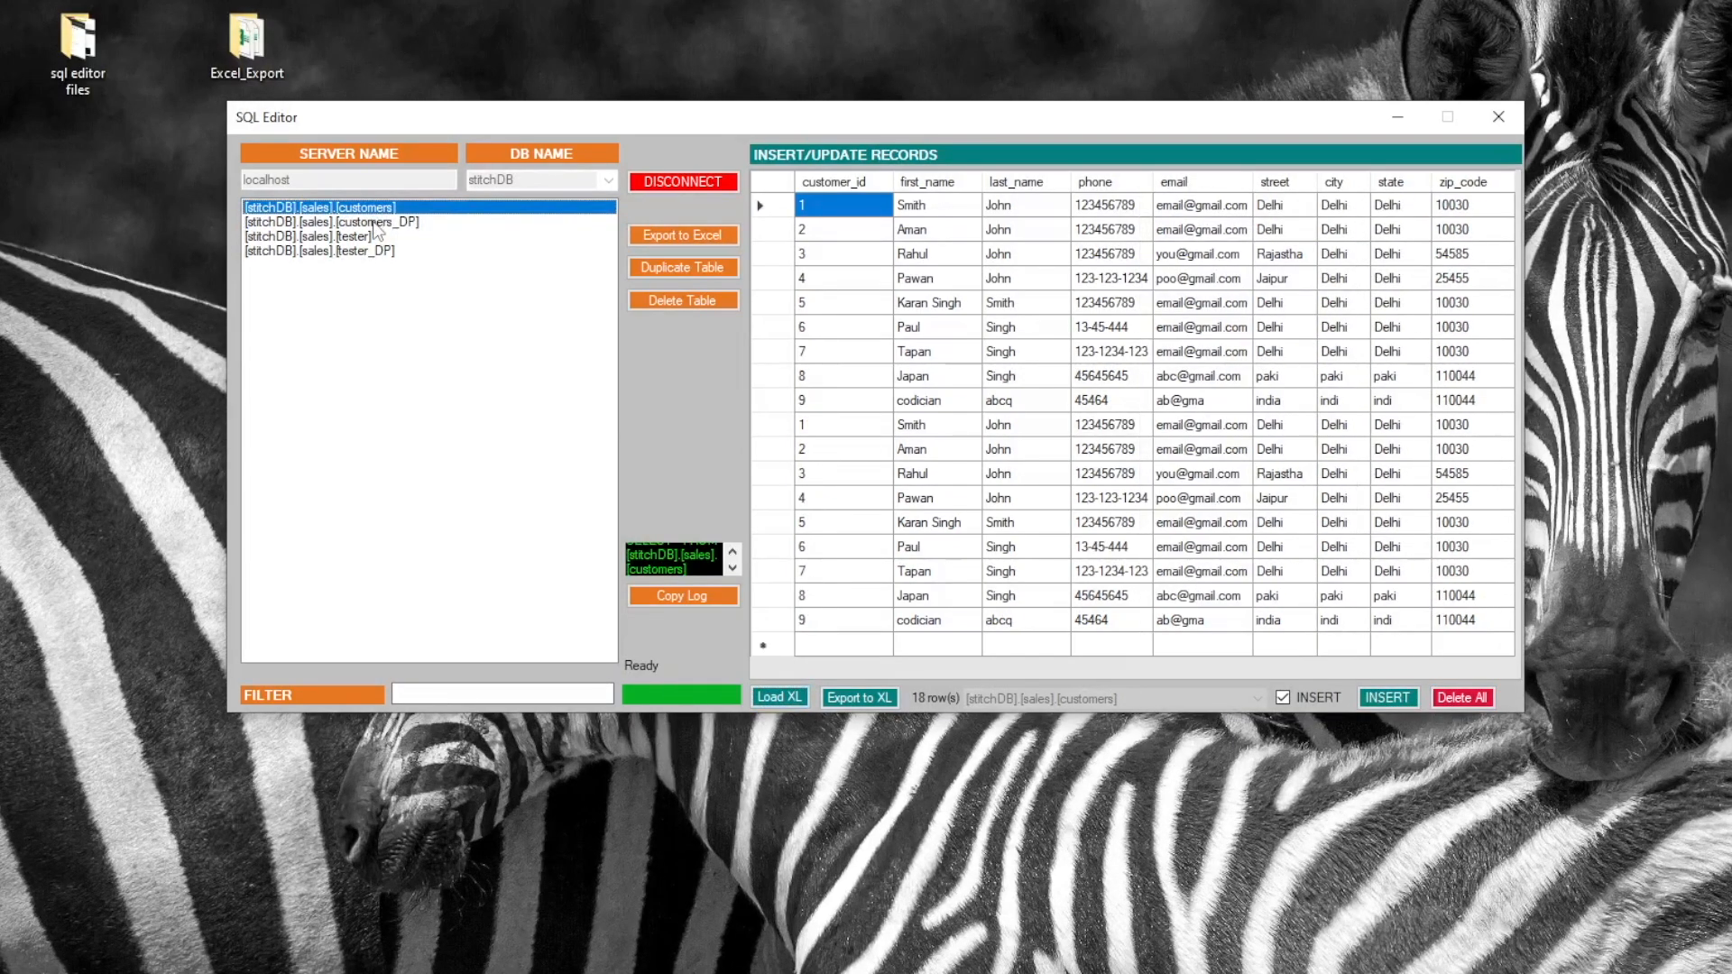
Load customers_180824_041847 into customers_DP, INSERT its 8 rows, and reload the table to verify
click(374, 224)
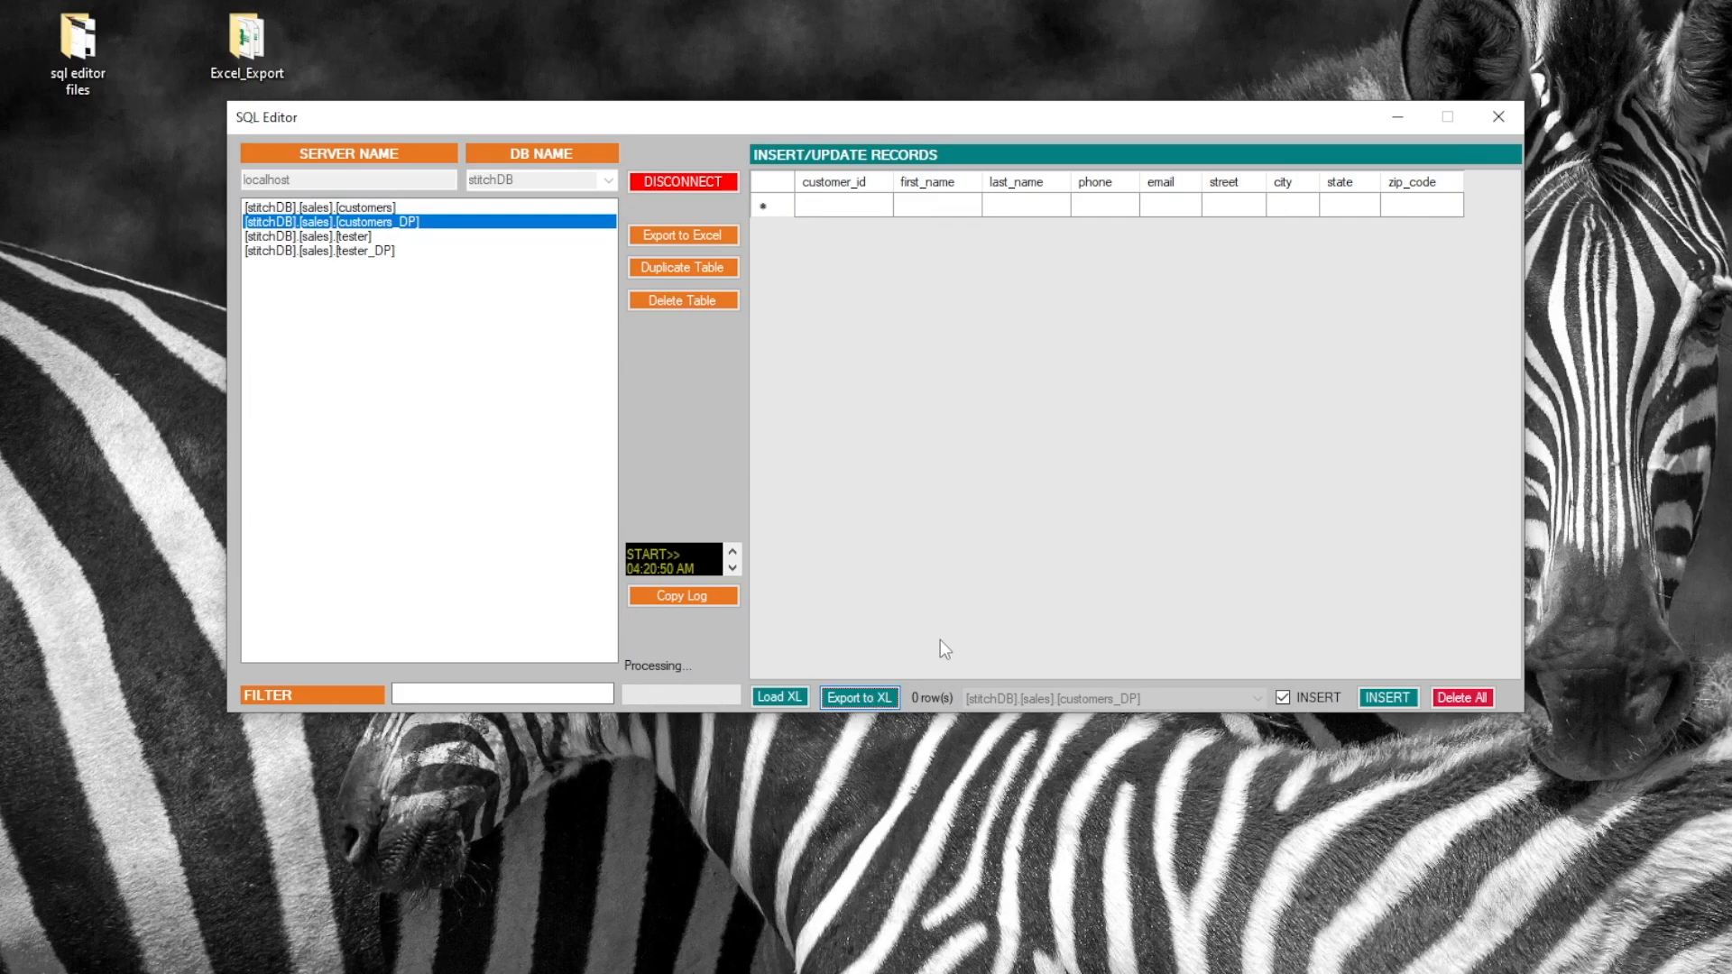
click(790, 699)
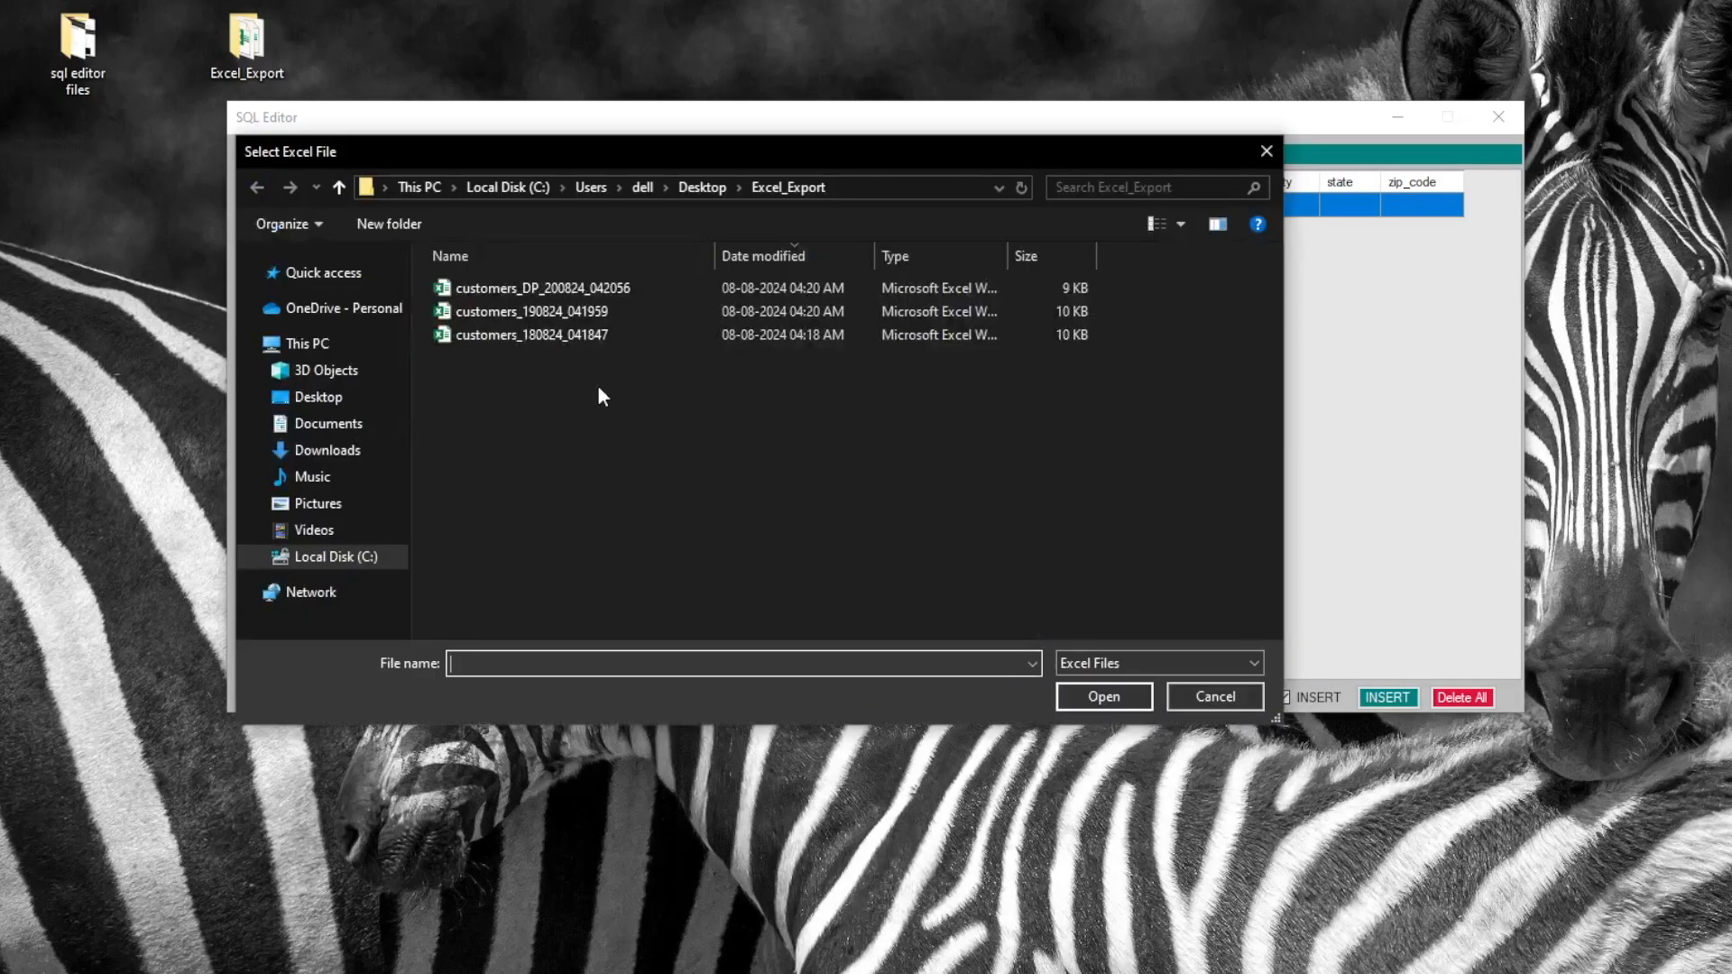
click(576, 287)
double_click(575, 287)
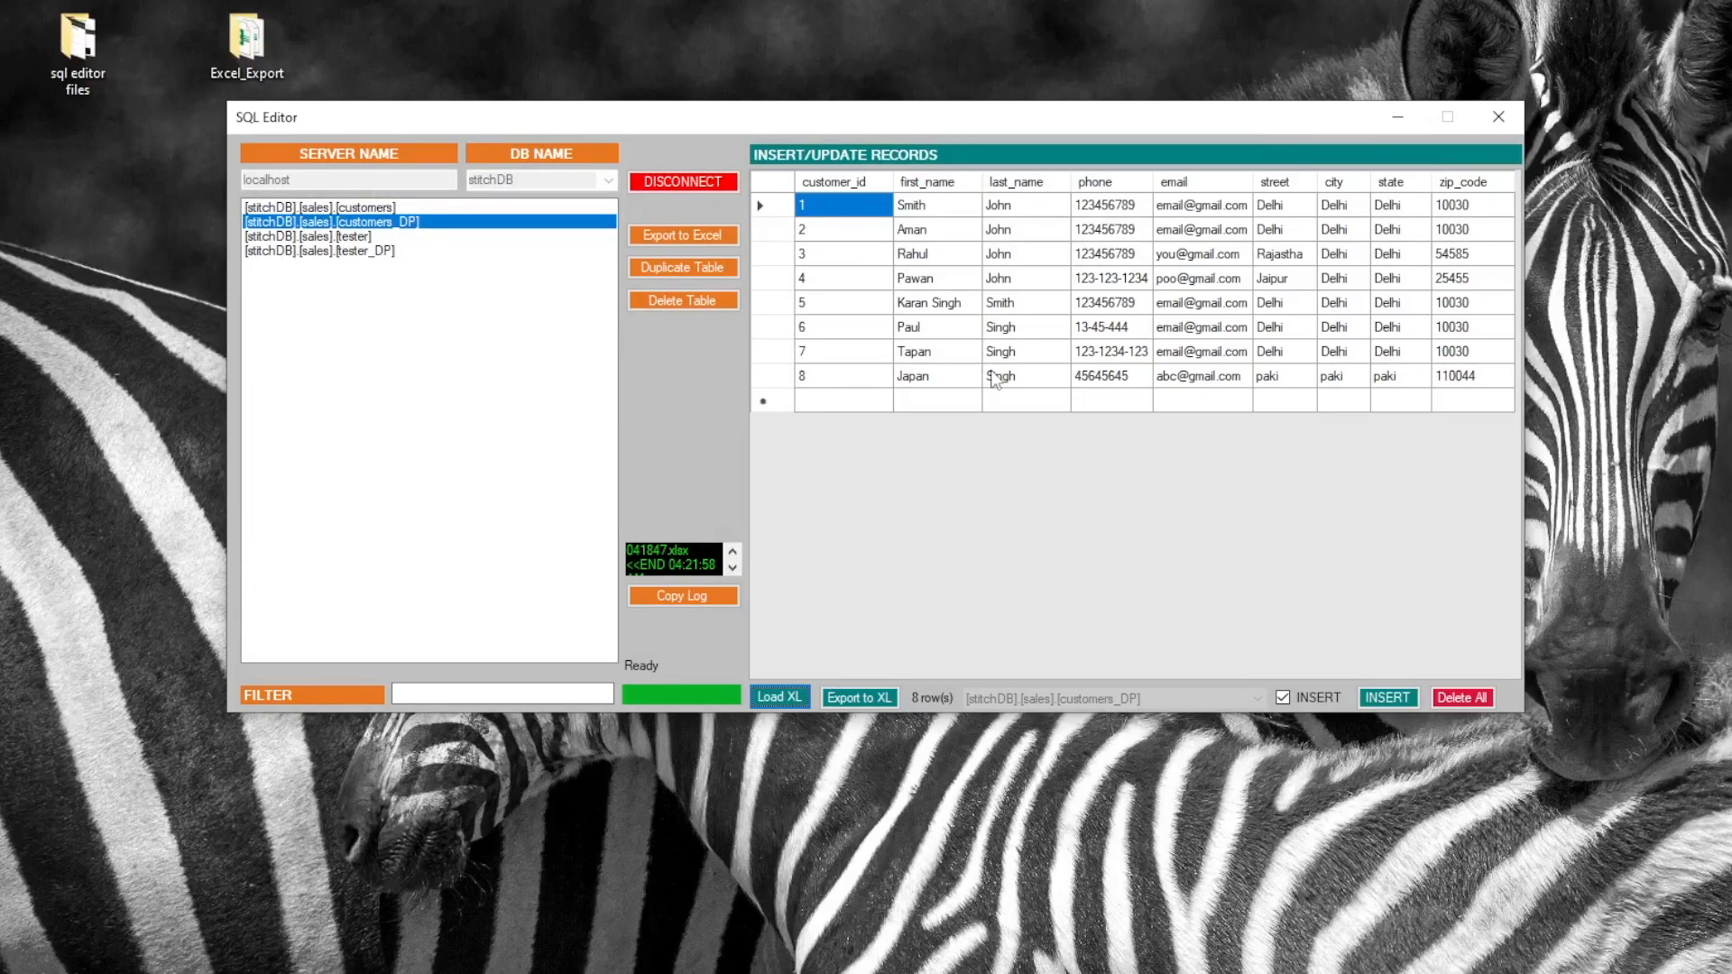
click(1387, 698)
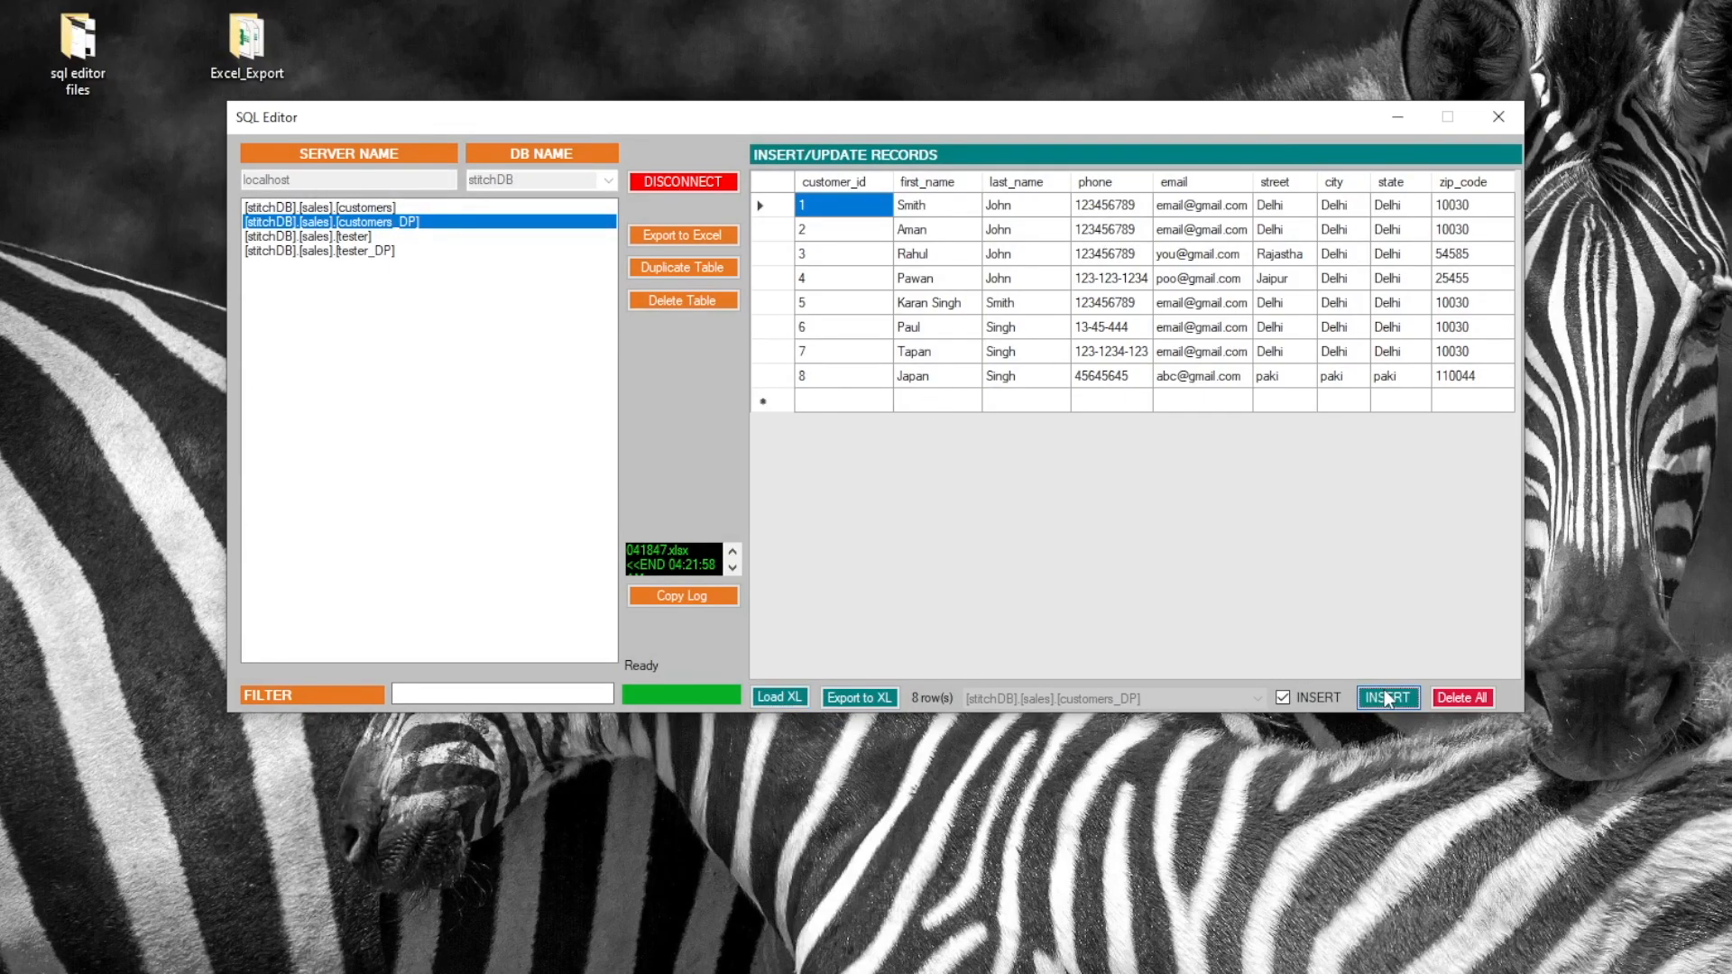
click(420, 210)
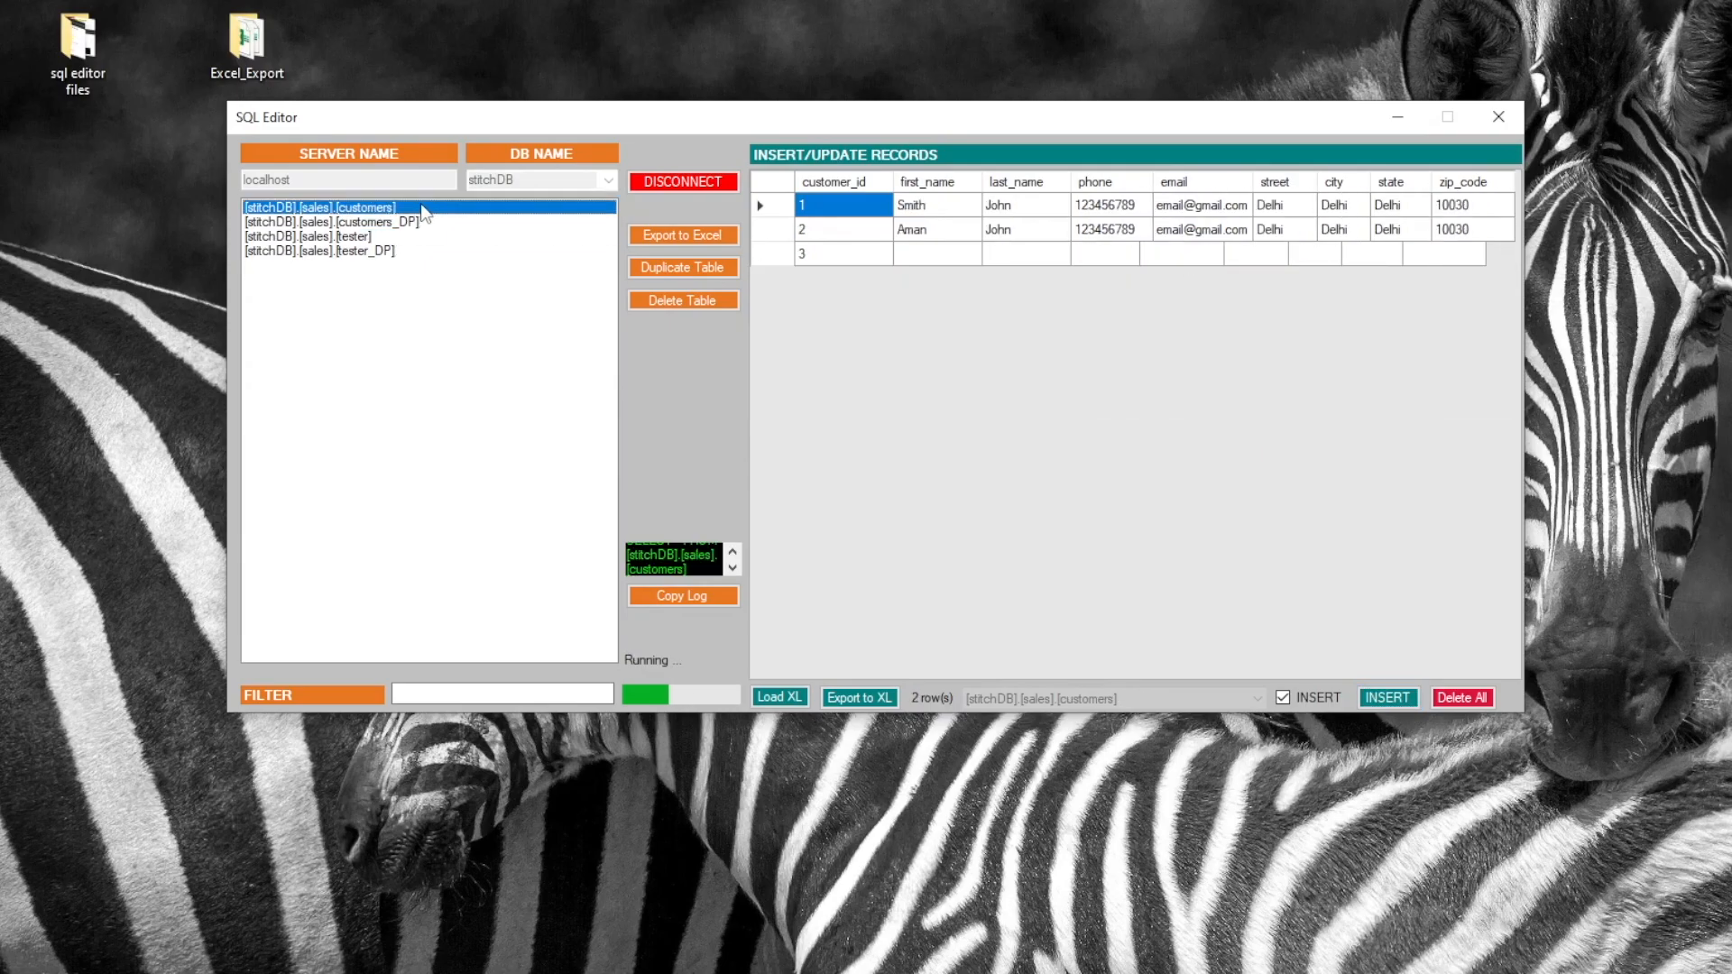
click(428, 224)
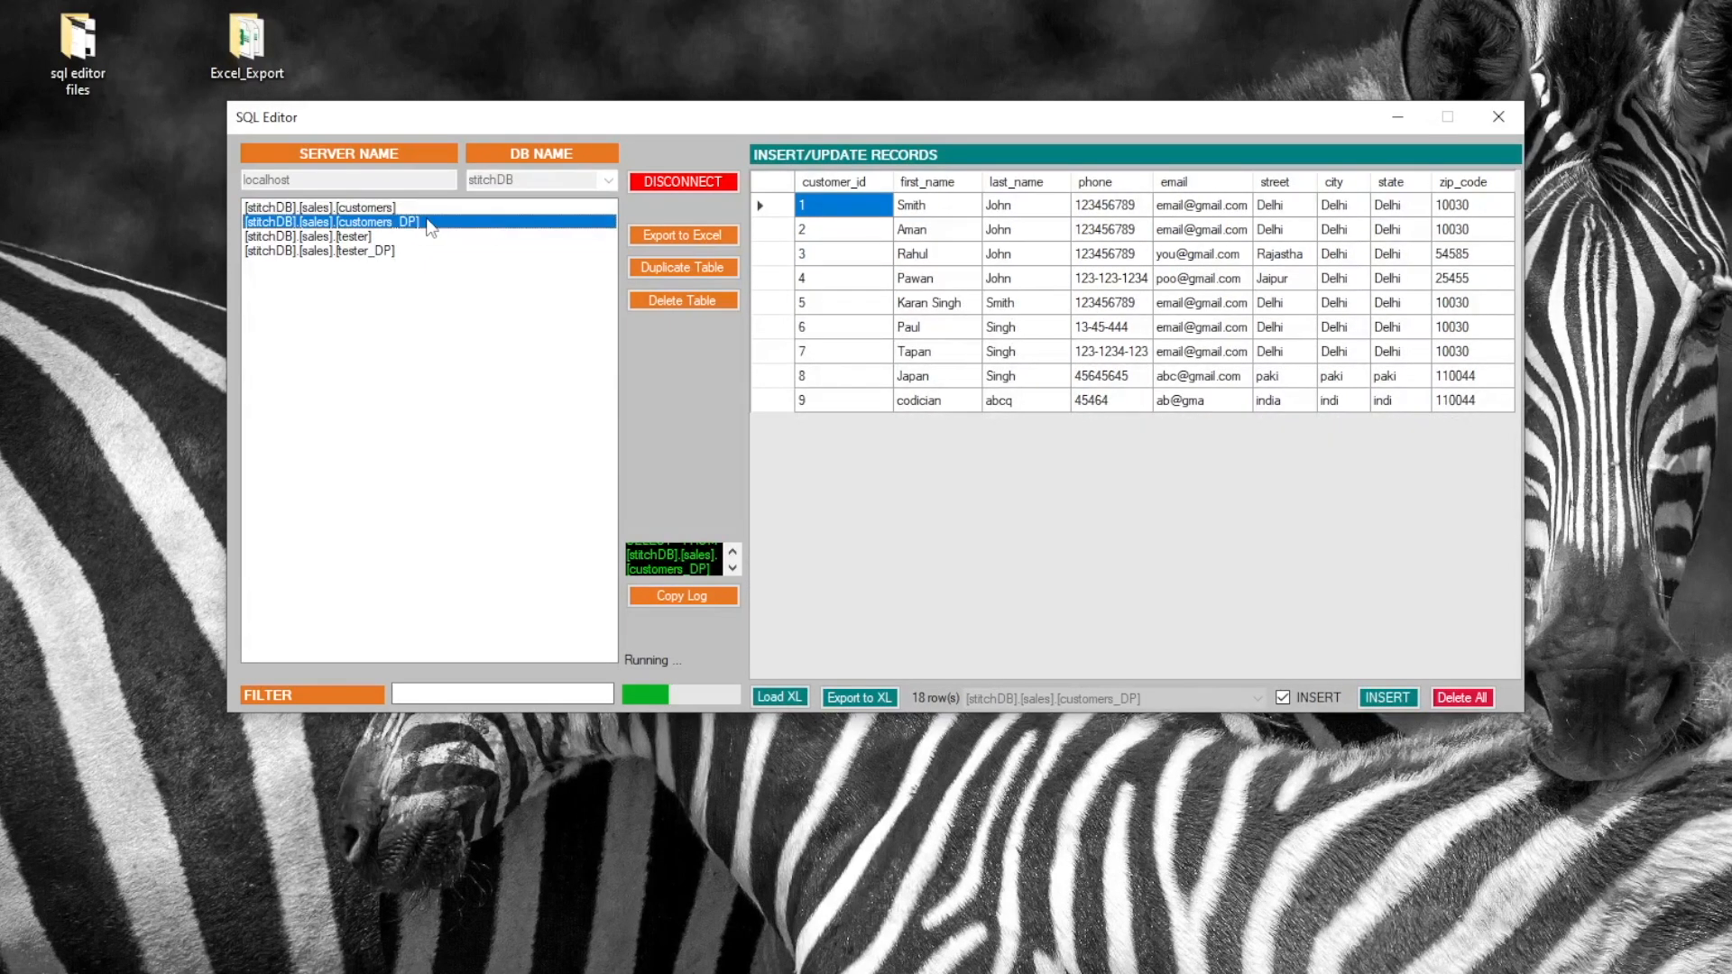
Load the customers_190824_041959 workbook and apply its rows to customers_DP as UPDATE, not INSERT
click(859, 697)
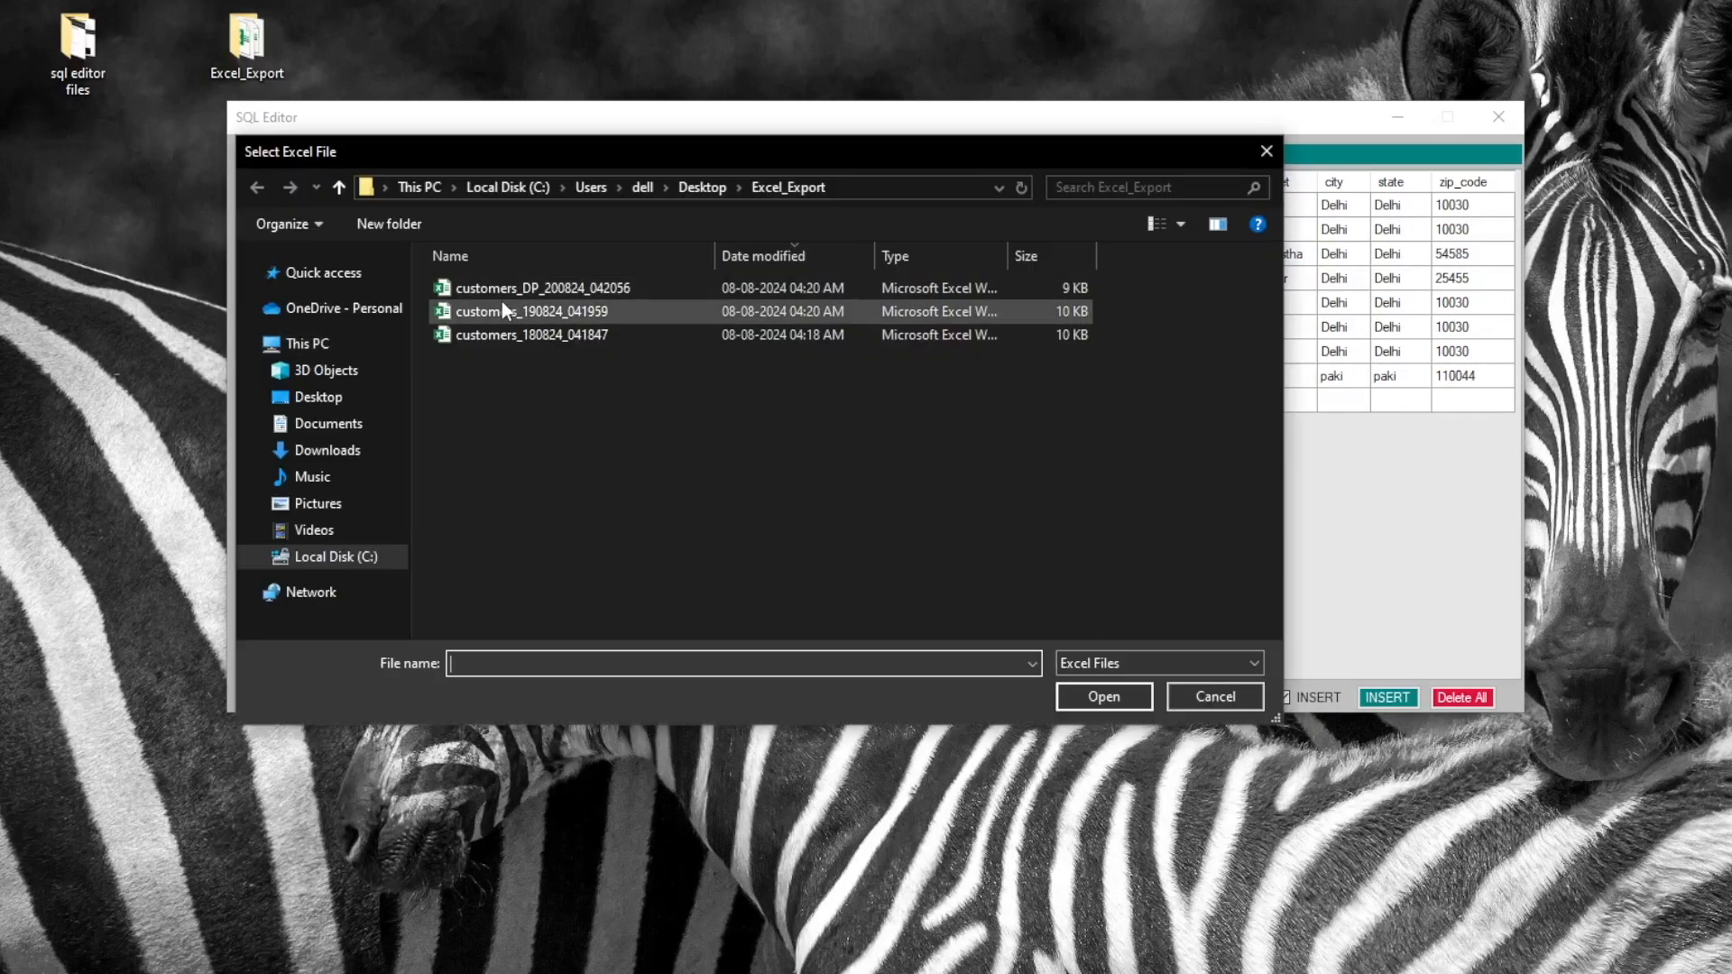
double_click(549, 309)
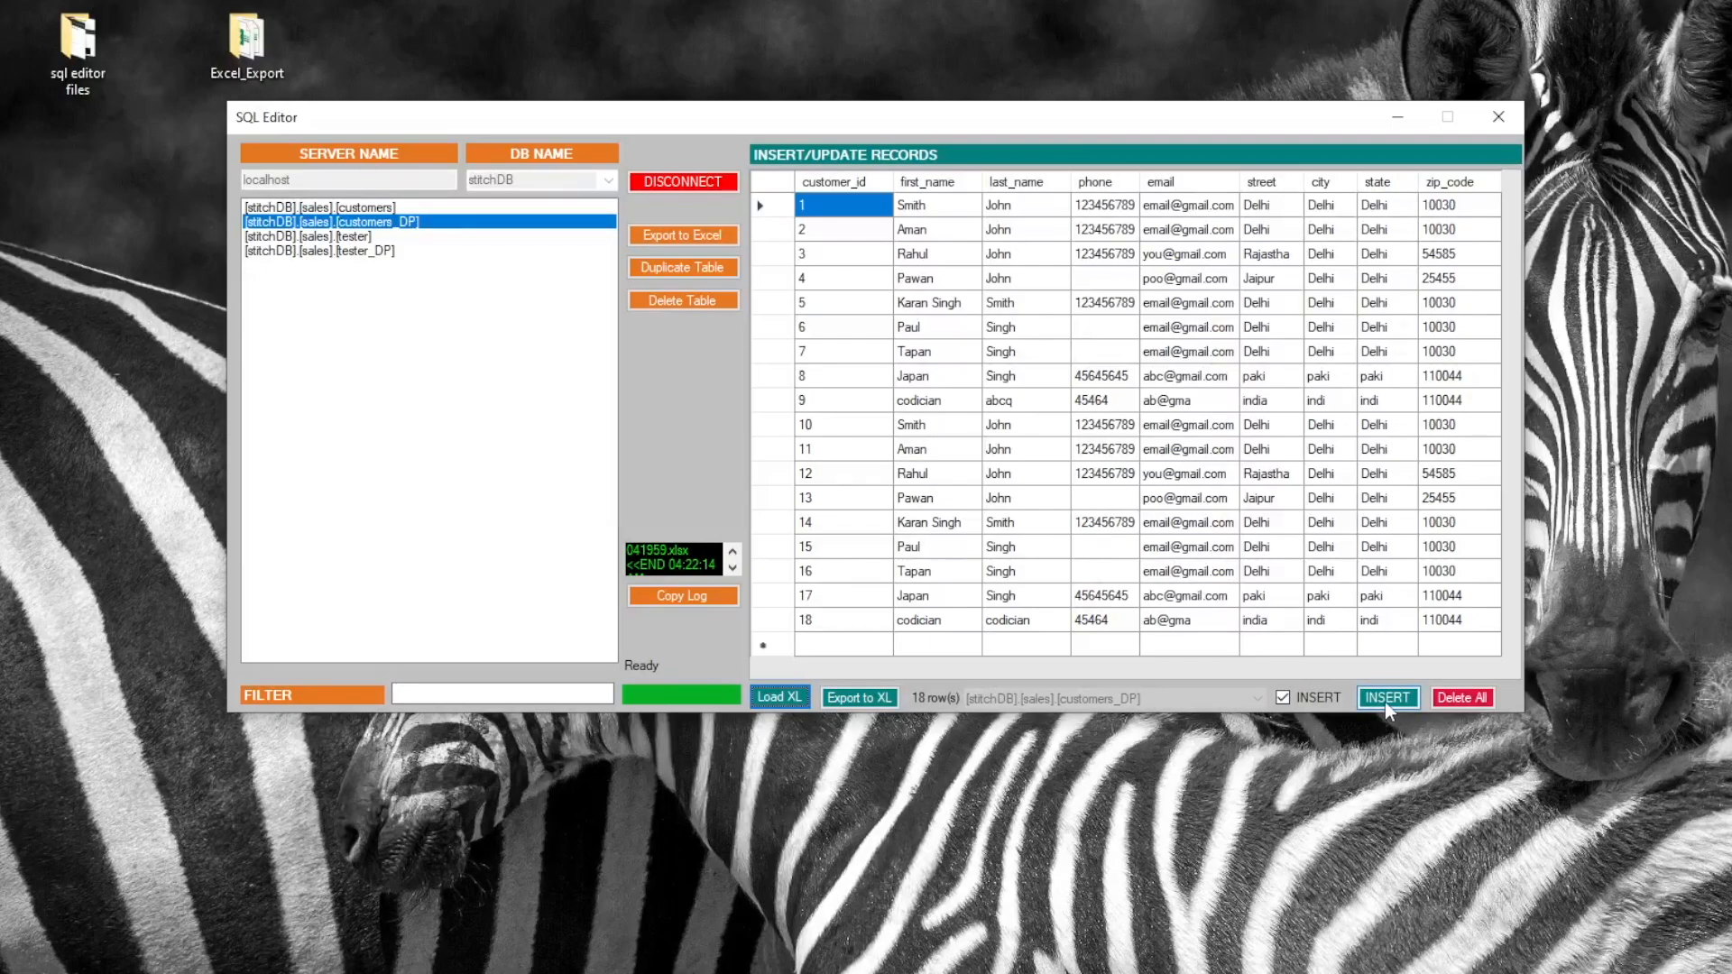
click(1313, 697)
click(1398, 700)
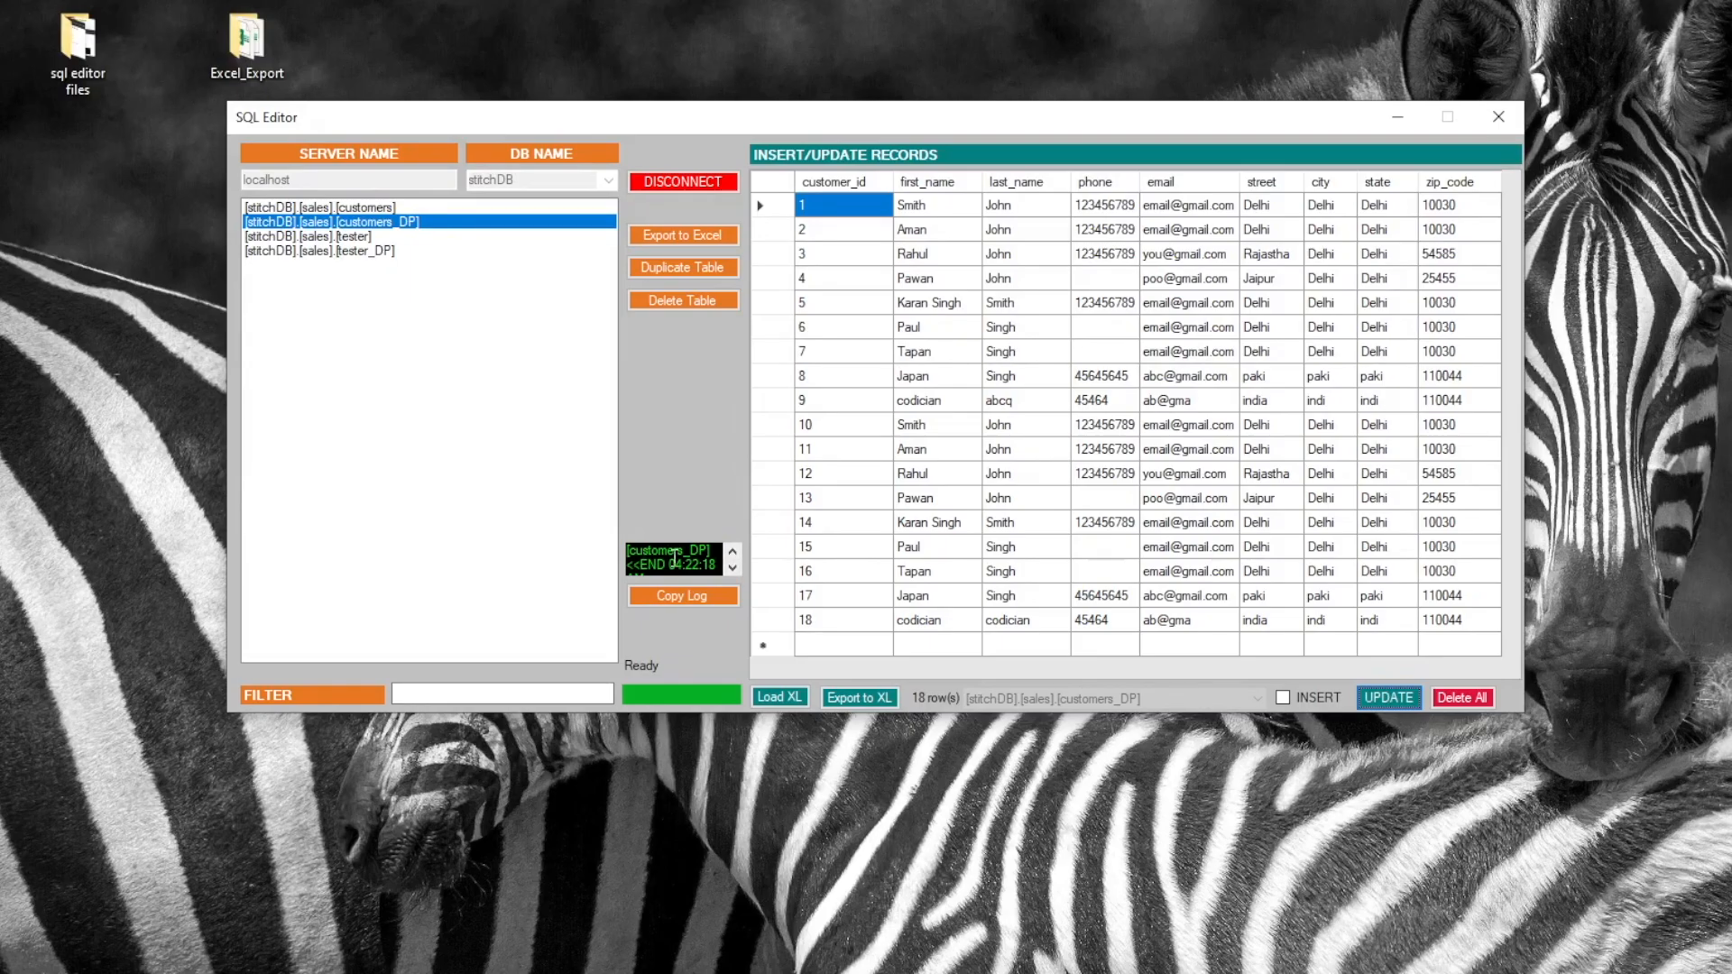
Switch between the customers, customers_DP and tester tables to check the update
click(361, 208)
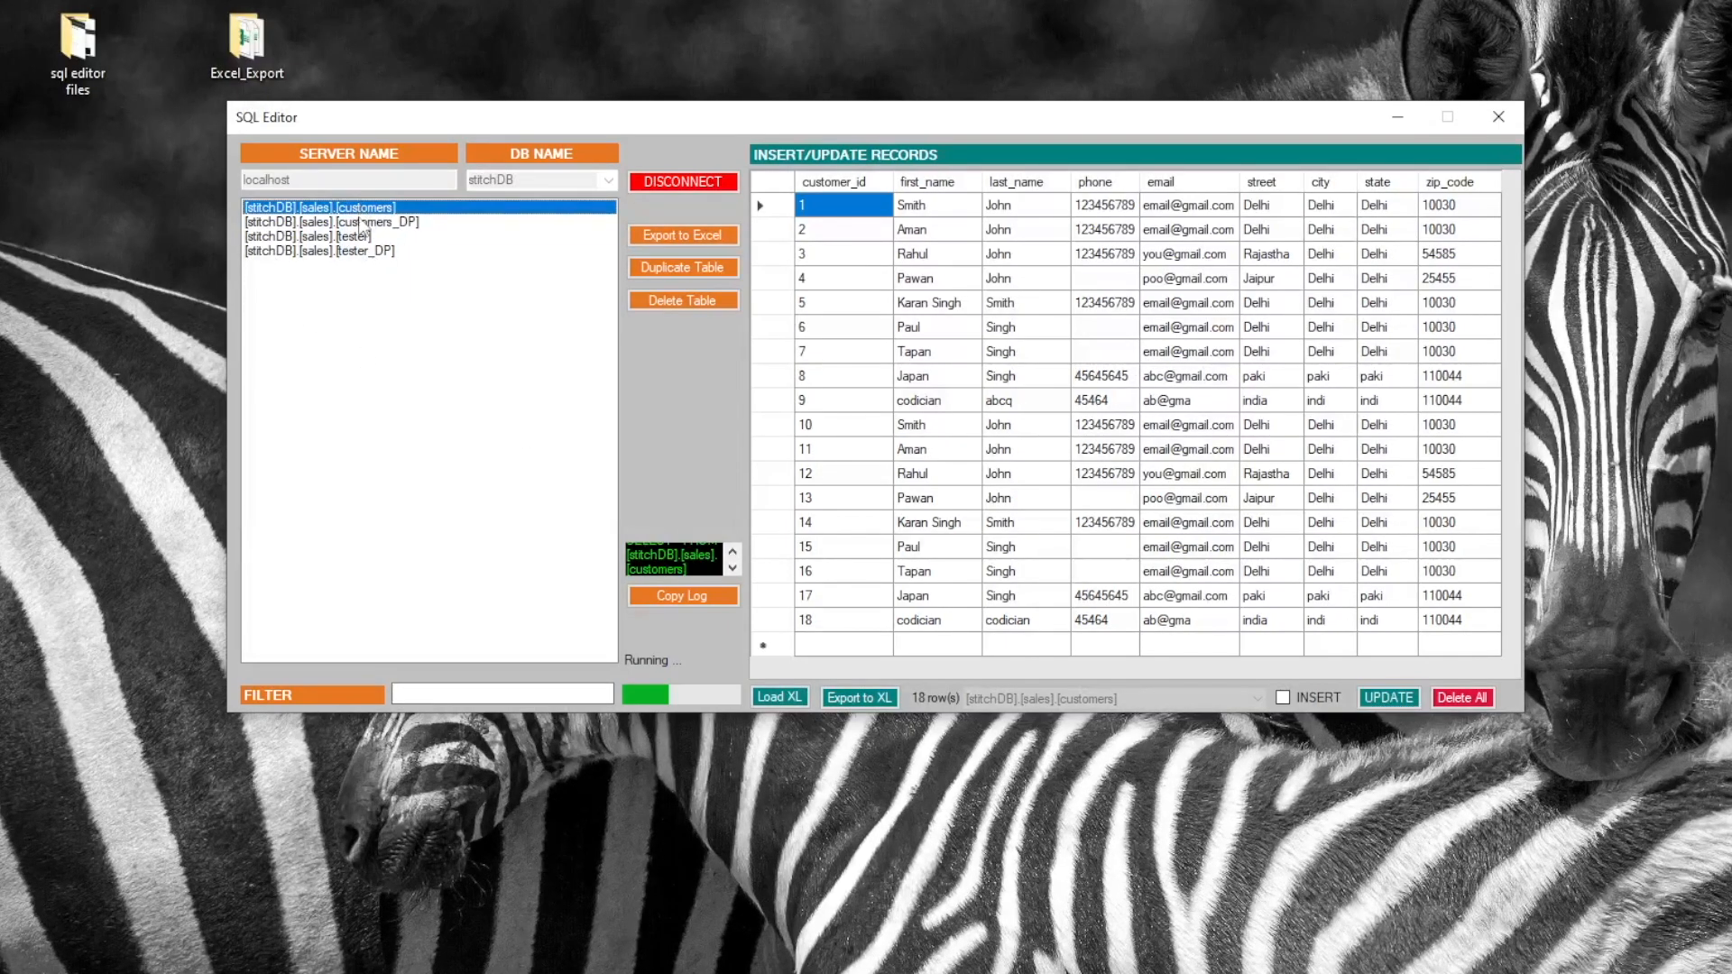
click(369, 222)
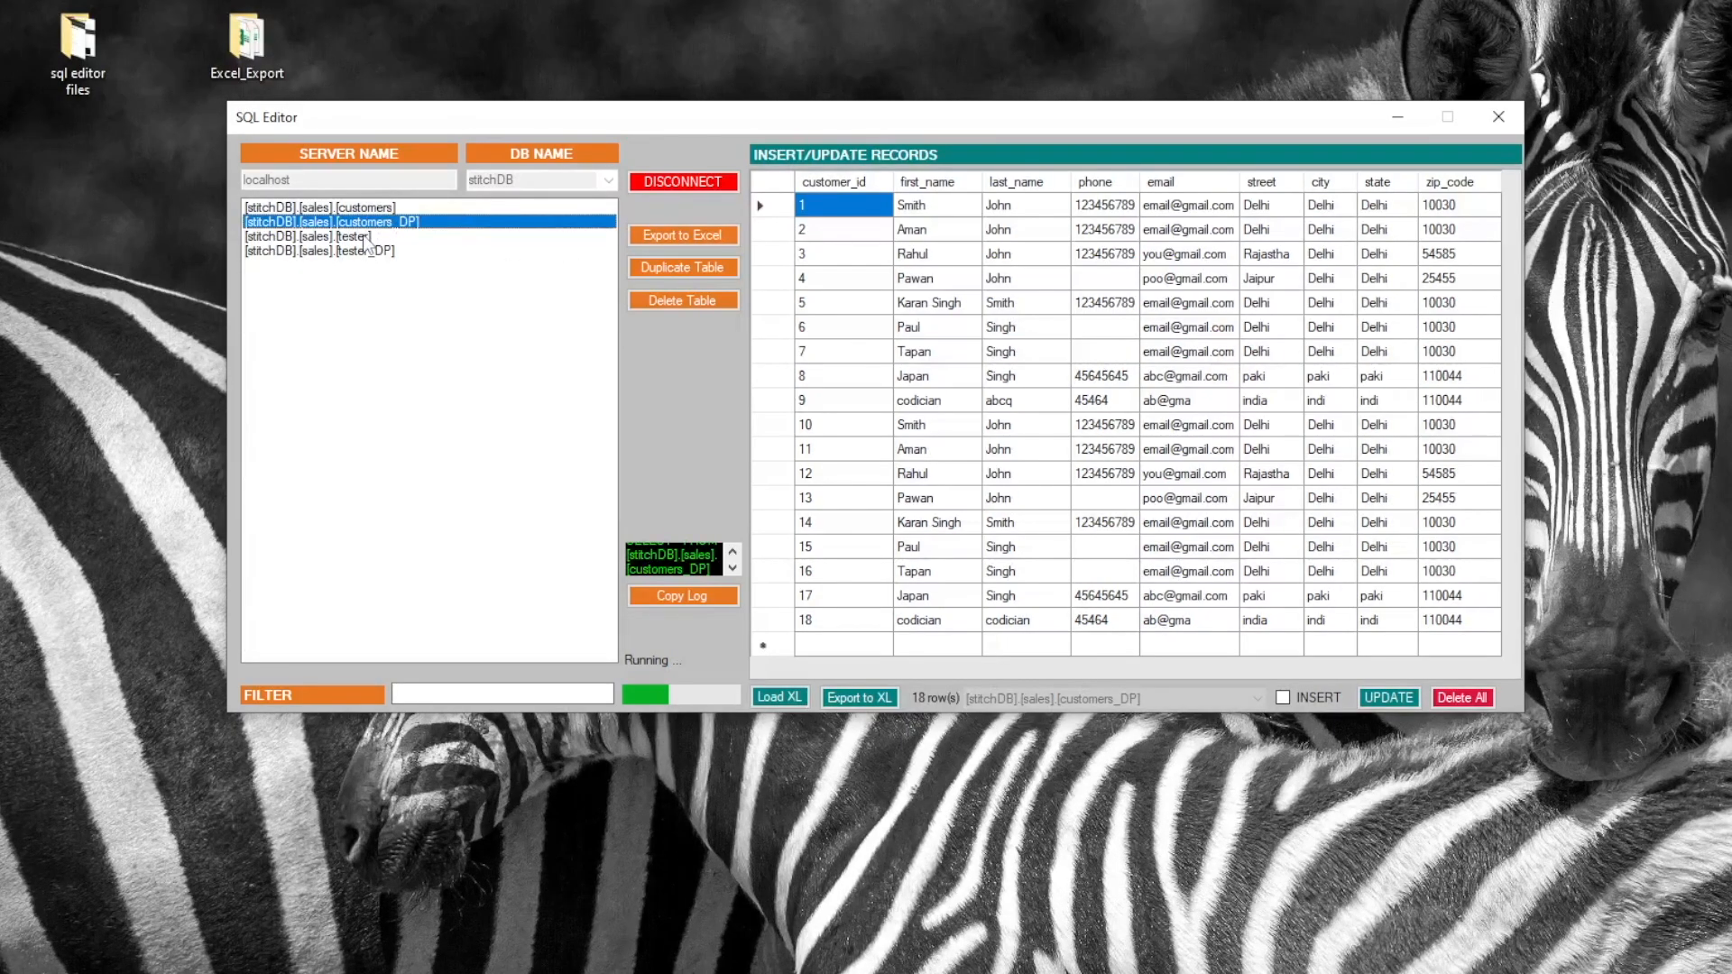
click(365, 239)
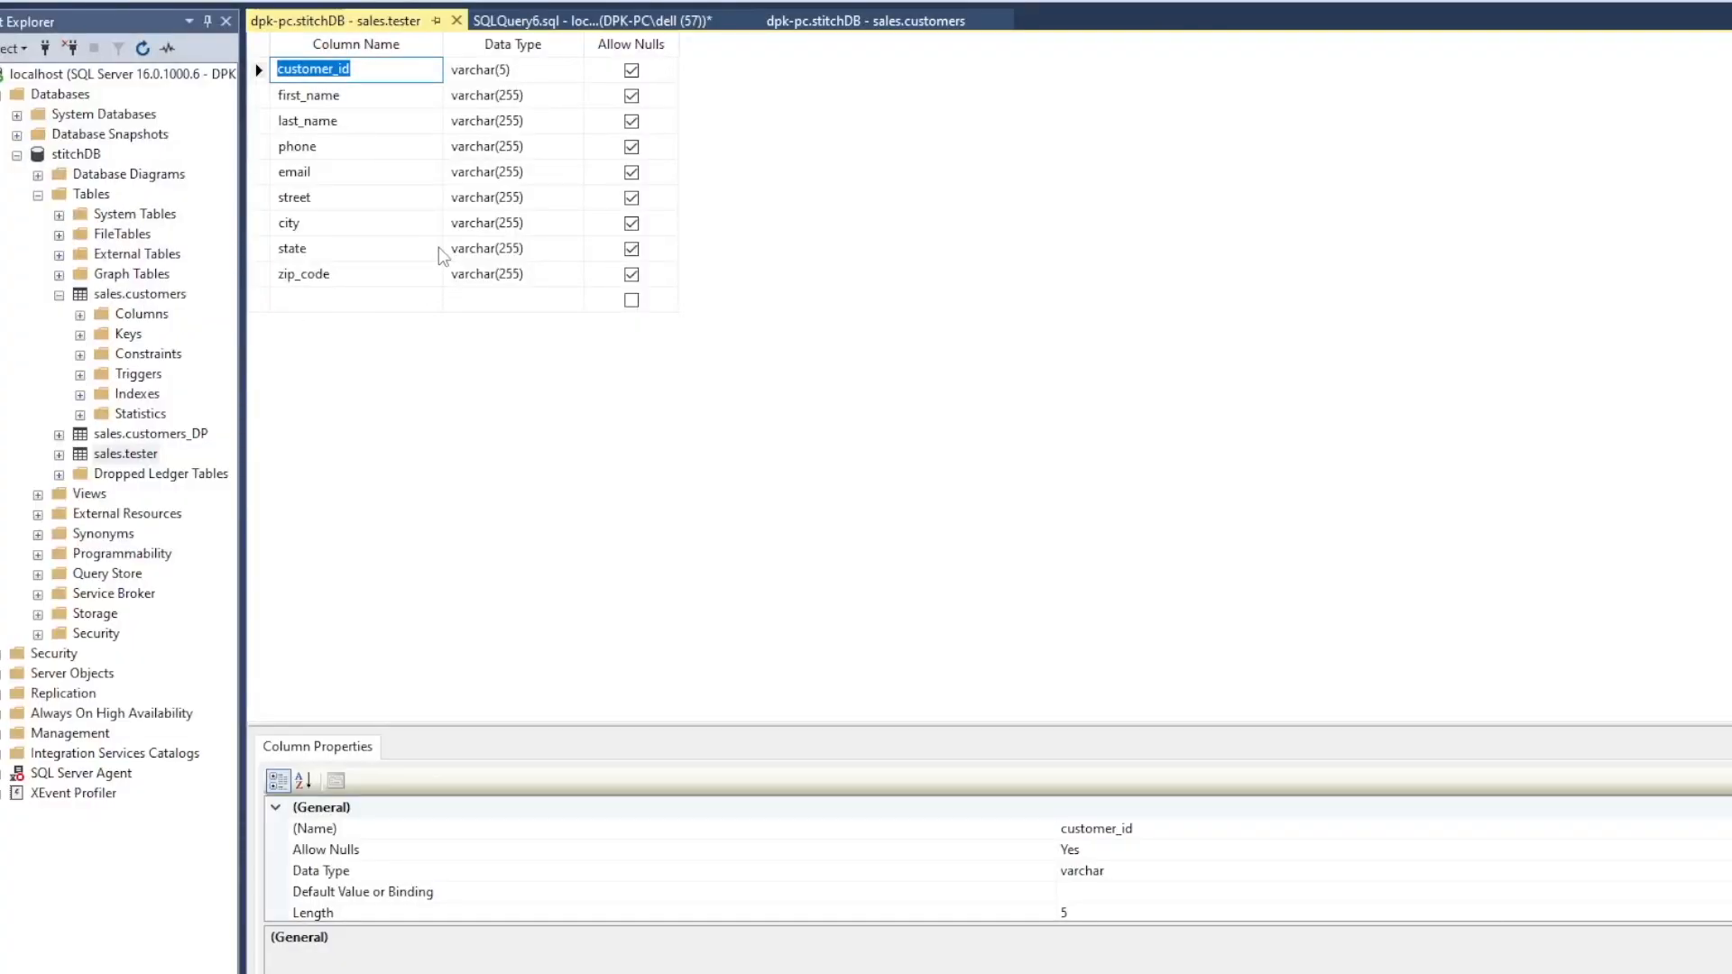
Open the sales.customers table in Design view from Object Explorer
click(110, 298)
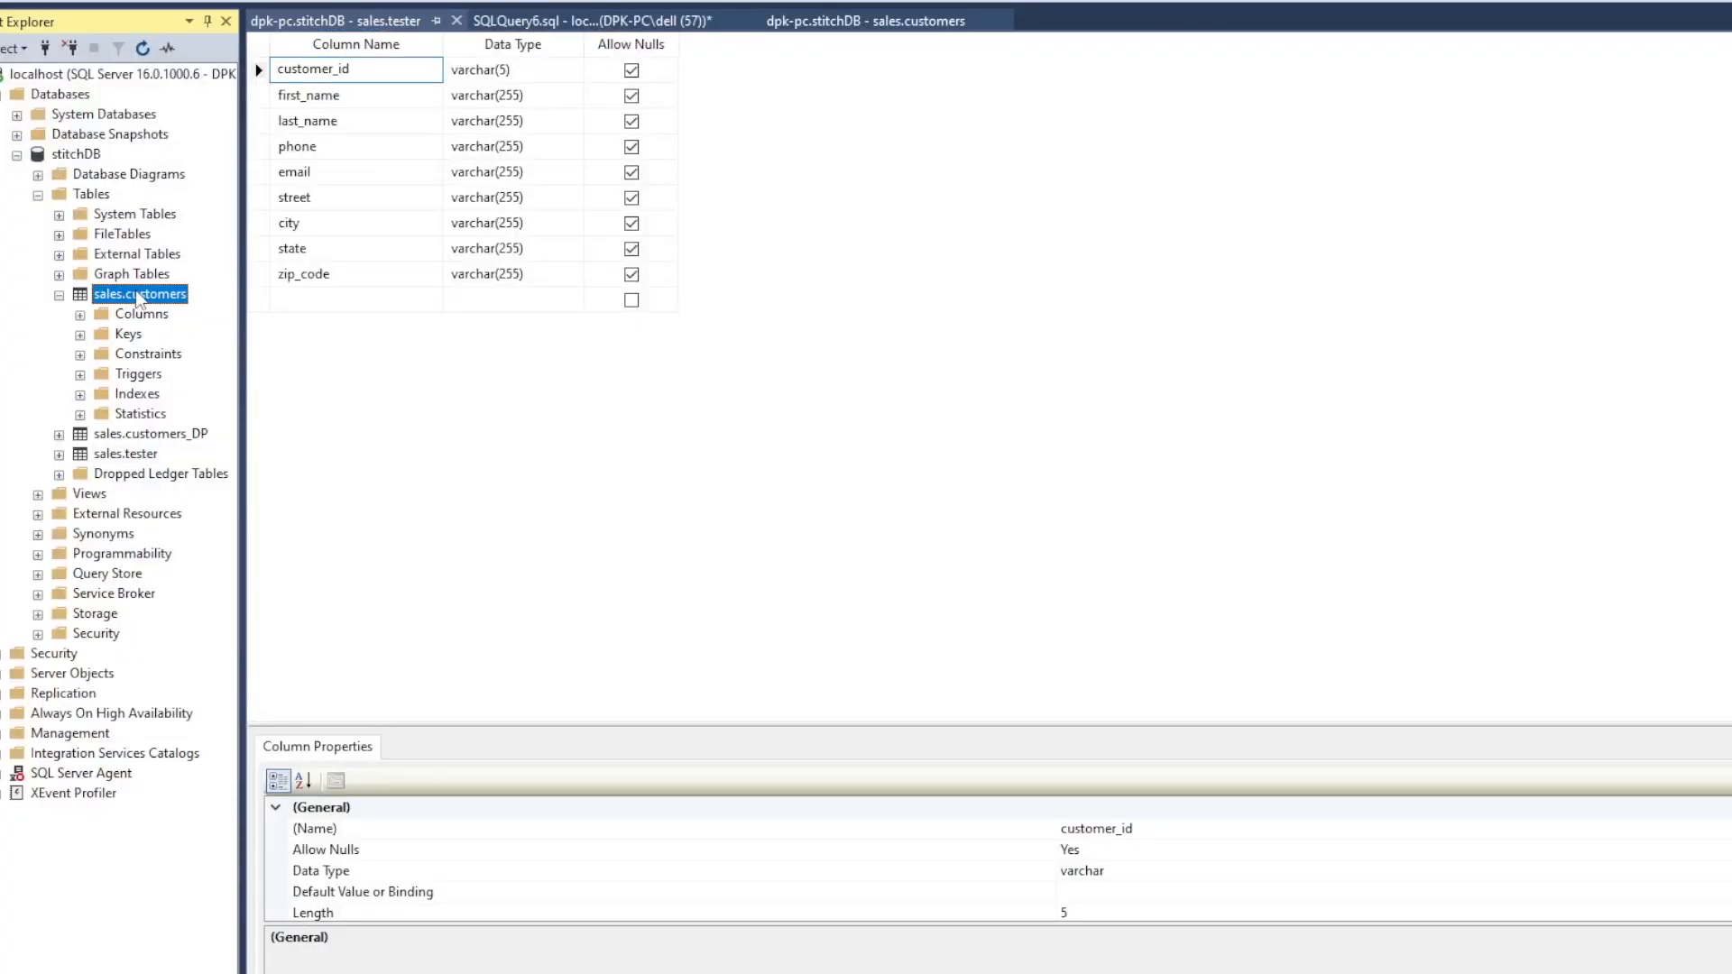
right_click(136, 294)
click(216, 329)
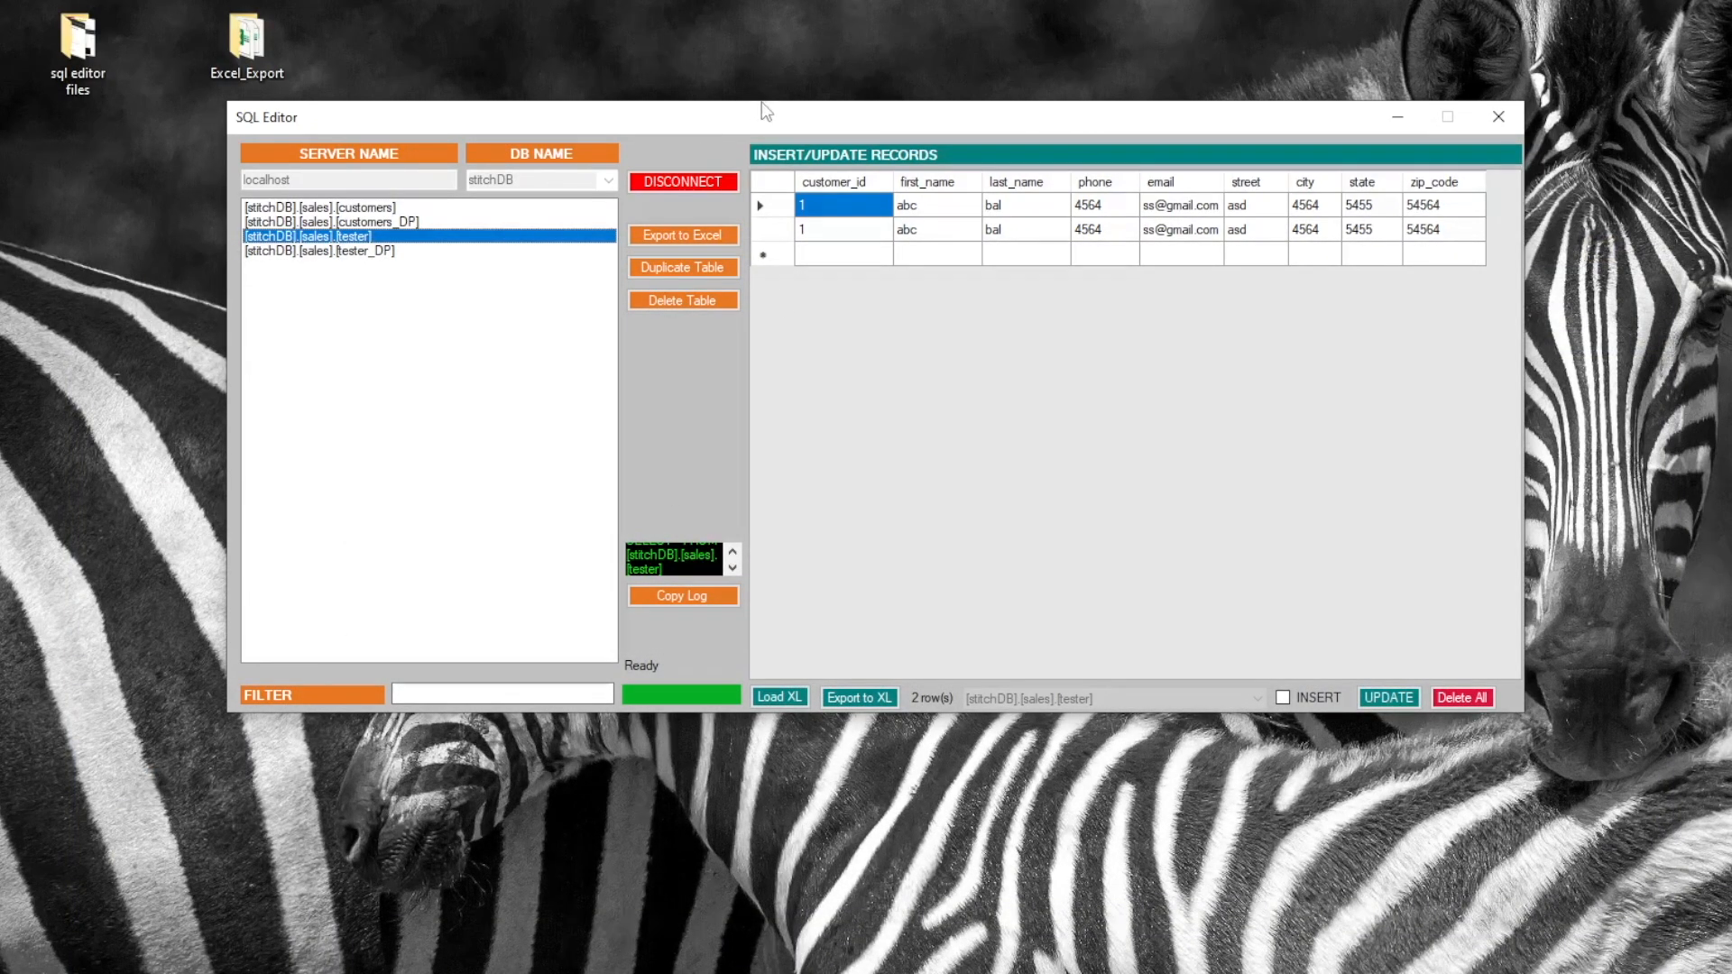
Reload the tester records, then open sales.tester in Design view to see its column types
drag(786, 112, 624, 139)
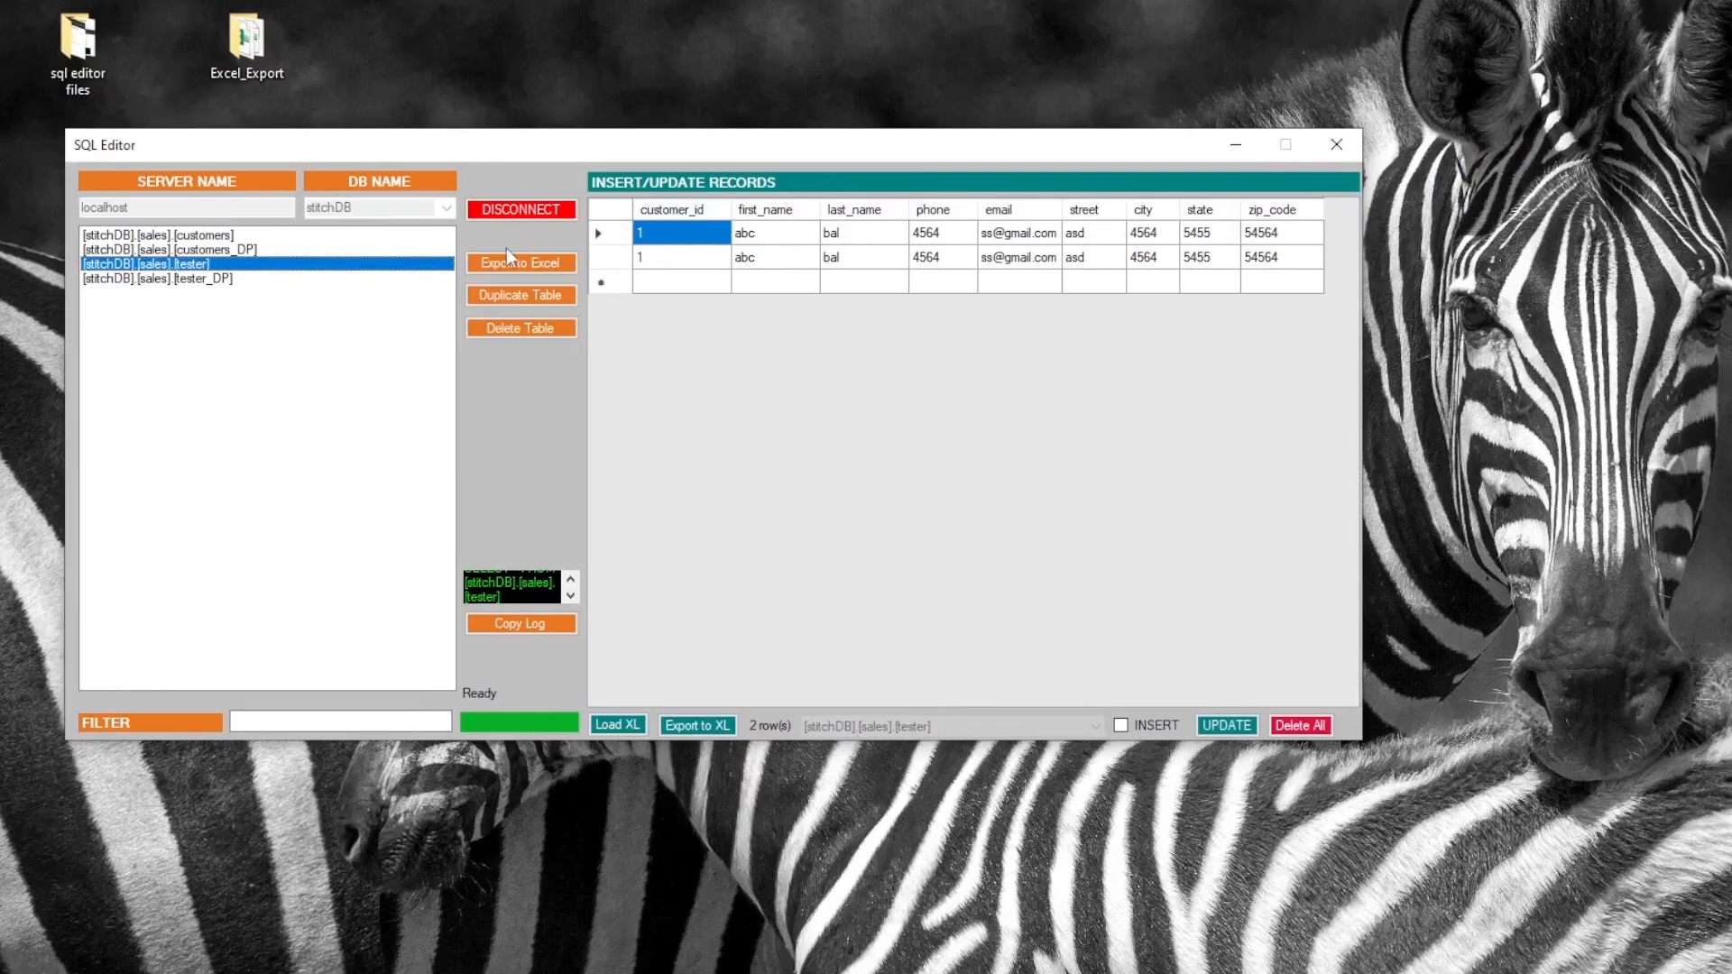
click(217, 266)
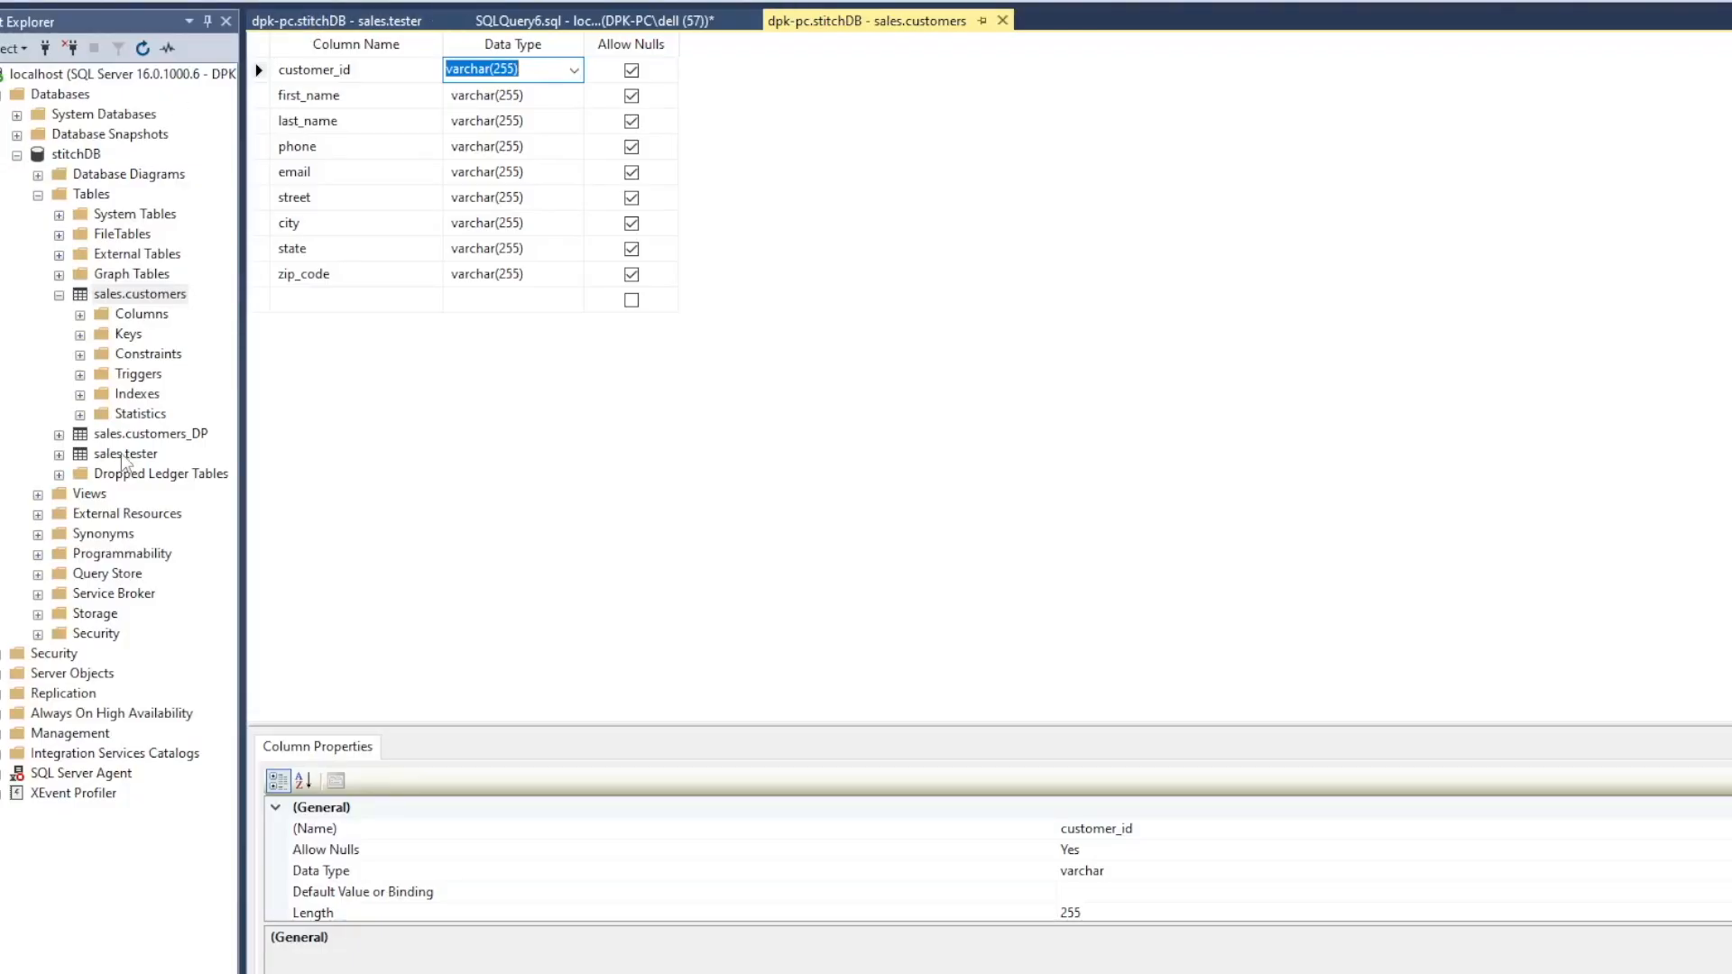
click(132, 460)
right_click(132, 460)
click(208, 492)
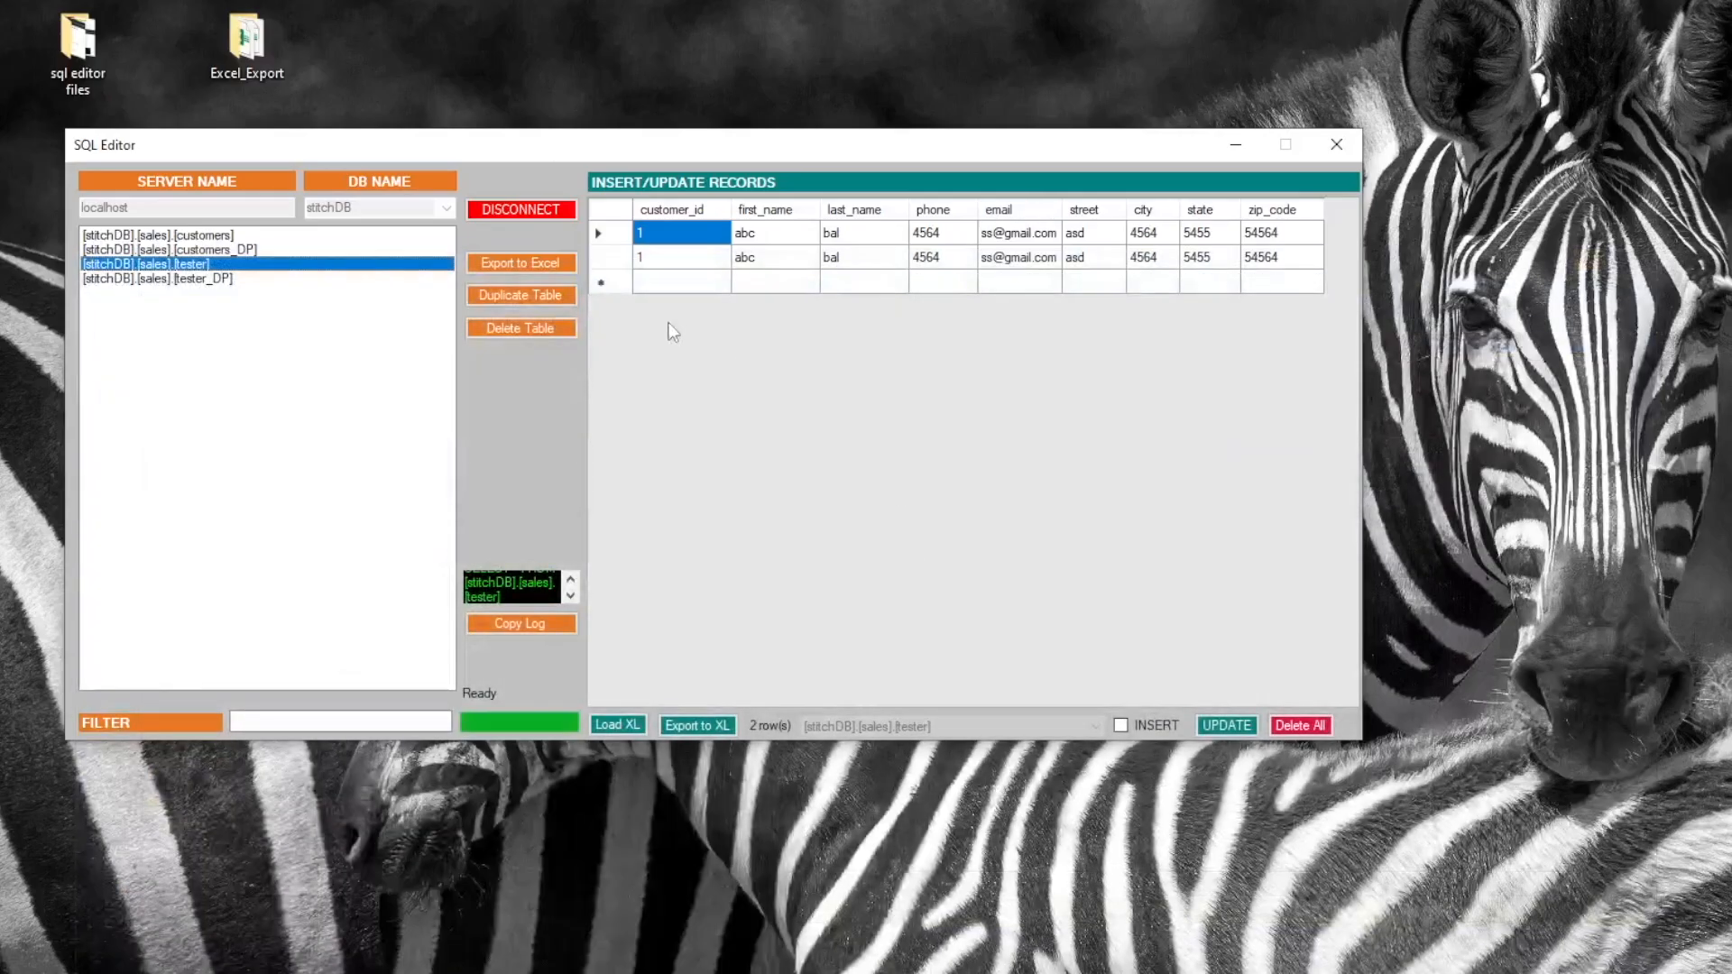
click(683, 283)
click(684, 285)
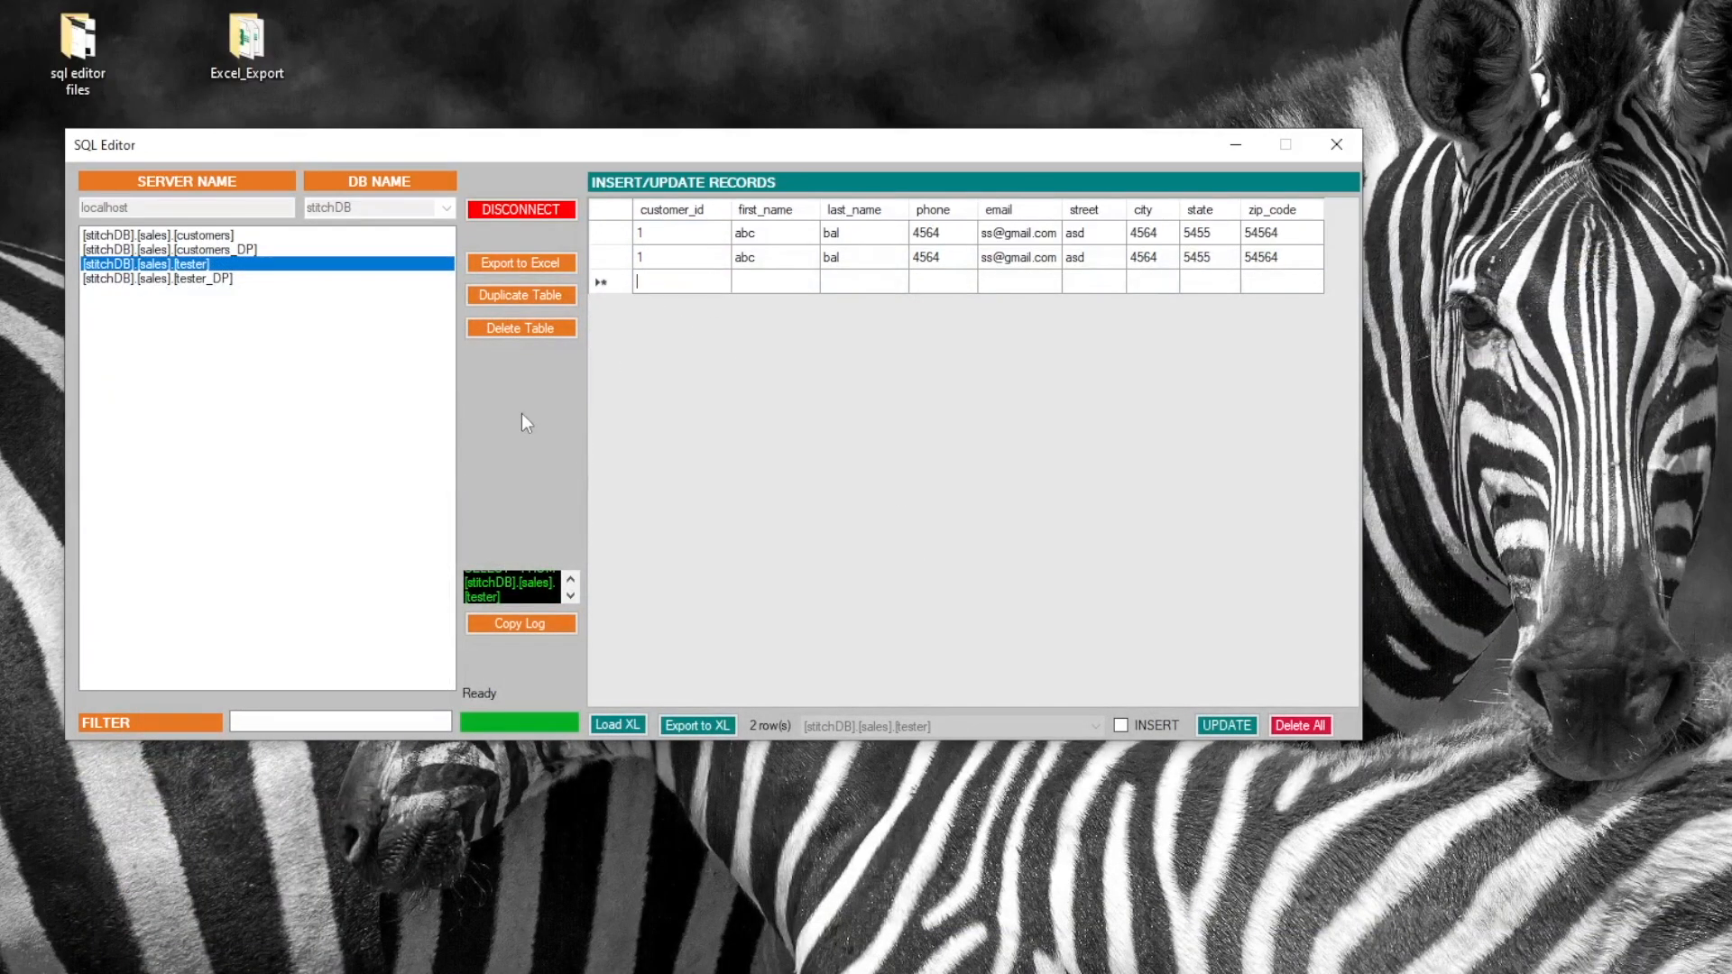
text(6545644654654)
key(Tab)
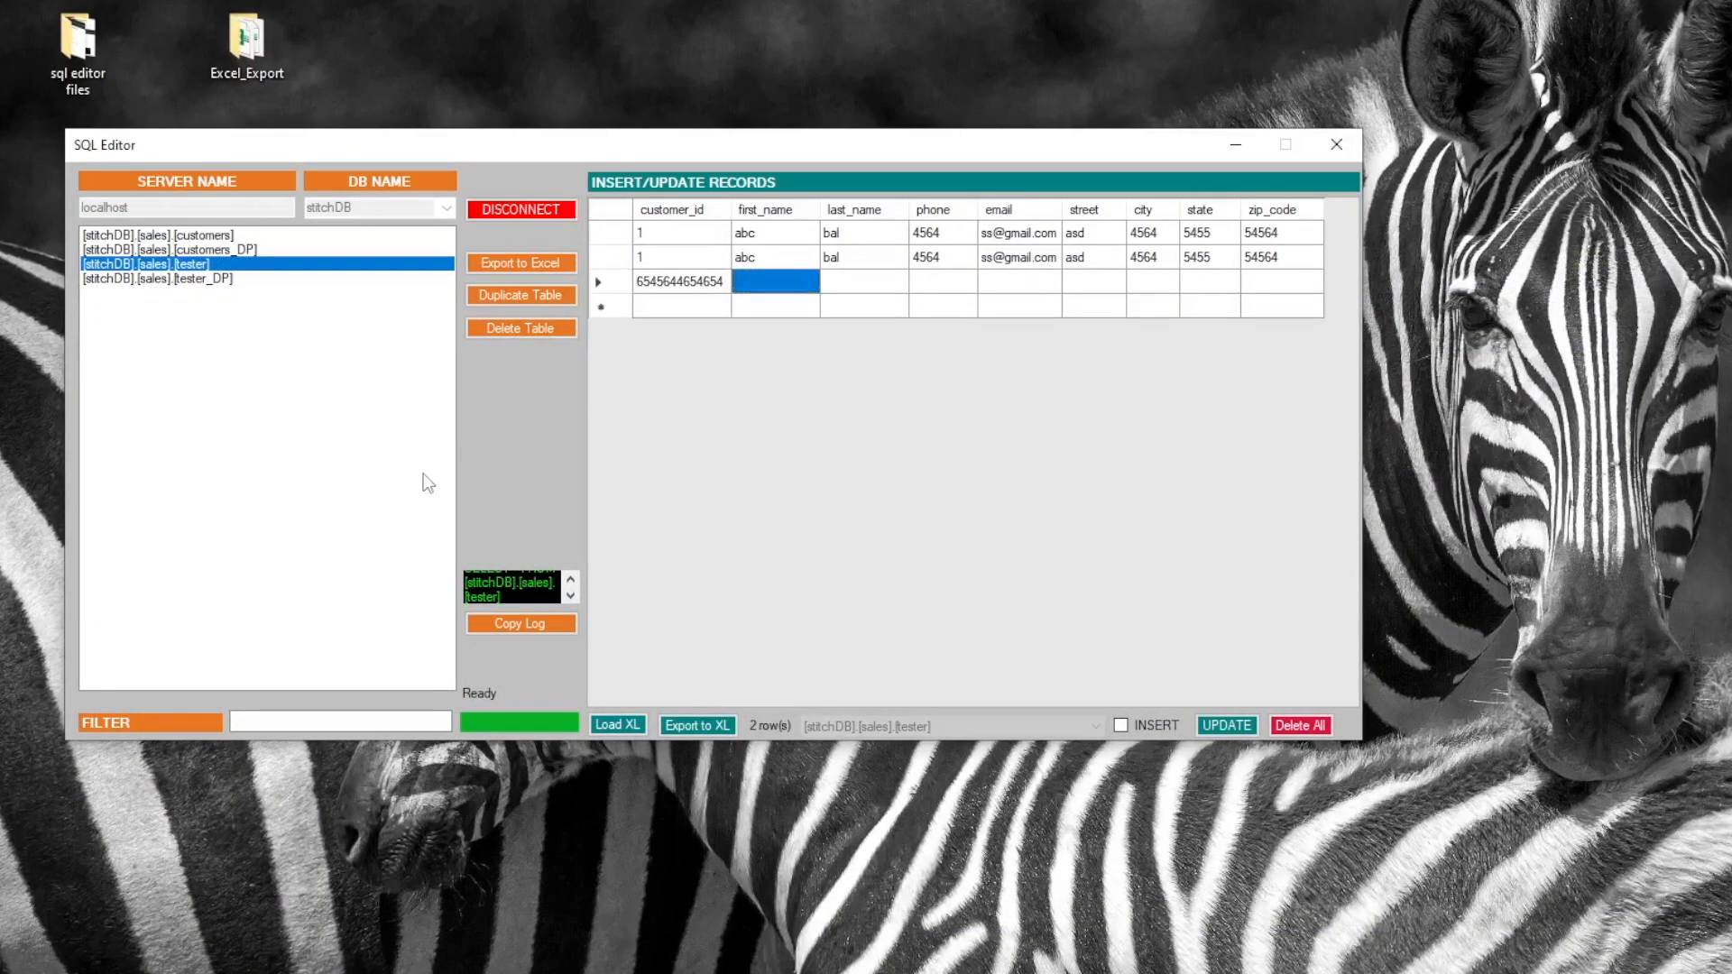
text(ads)
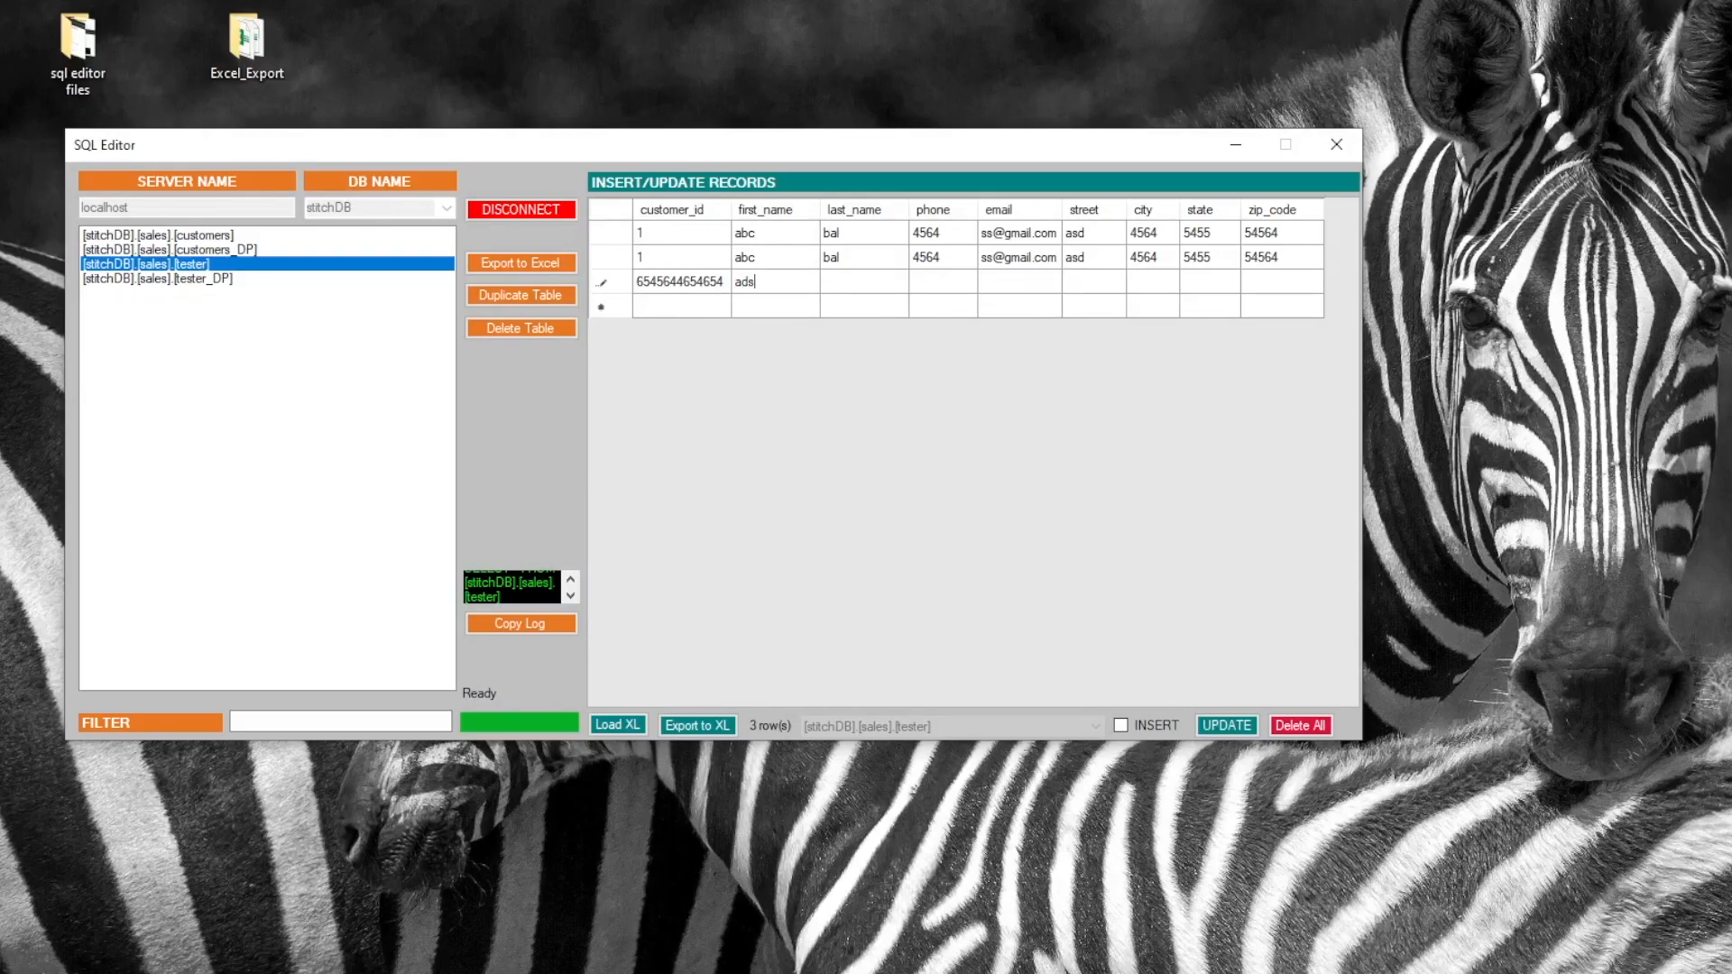
key(Tab)
text(sdfs)
key(Tab)
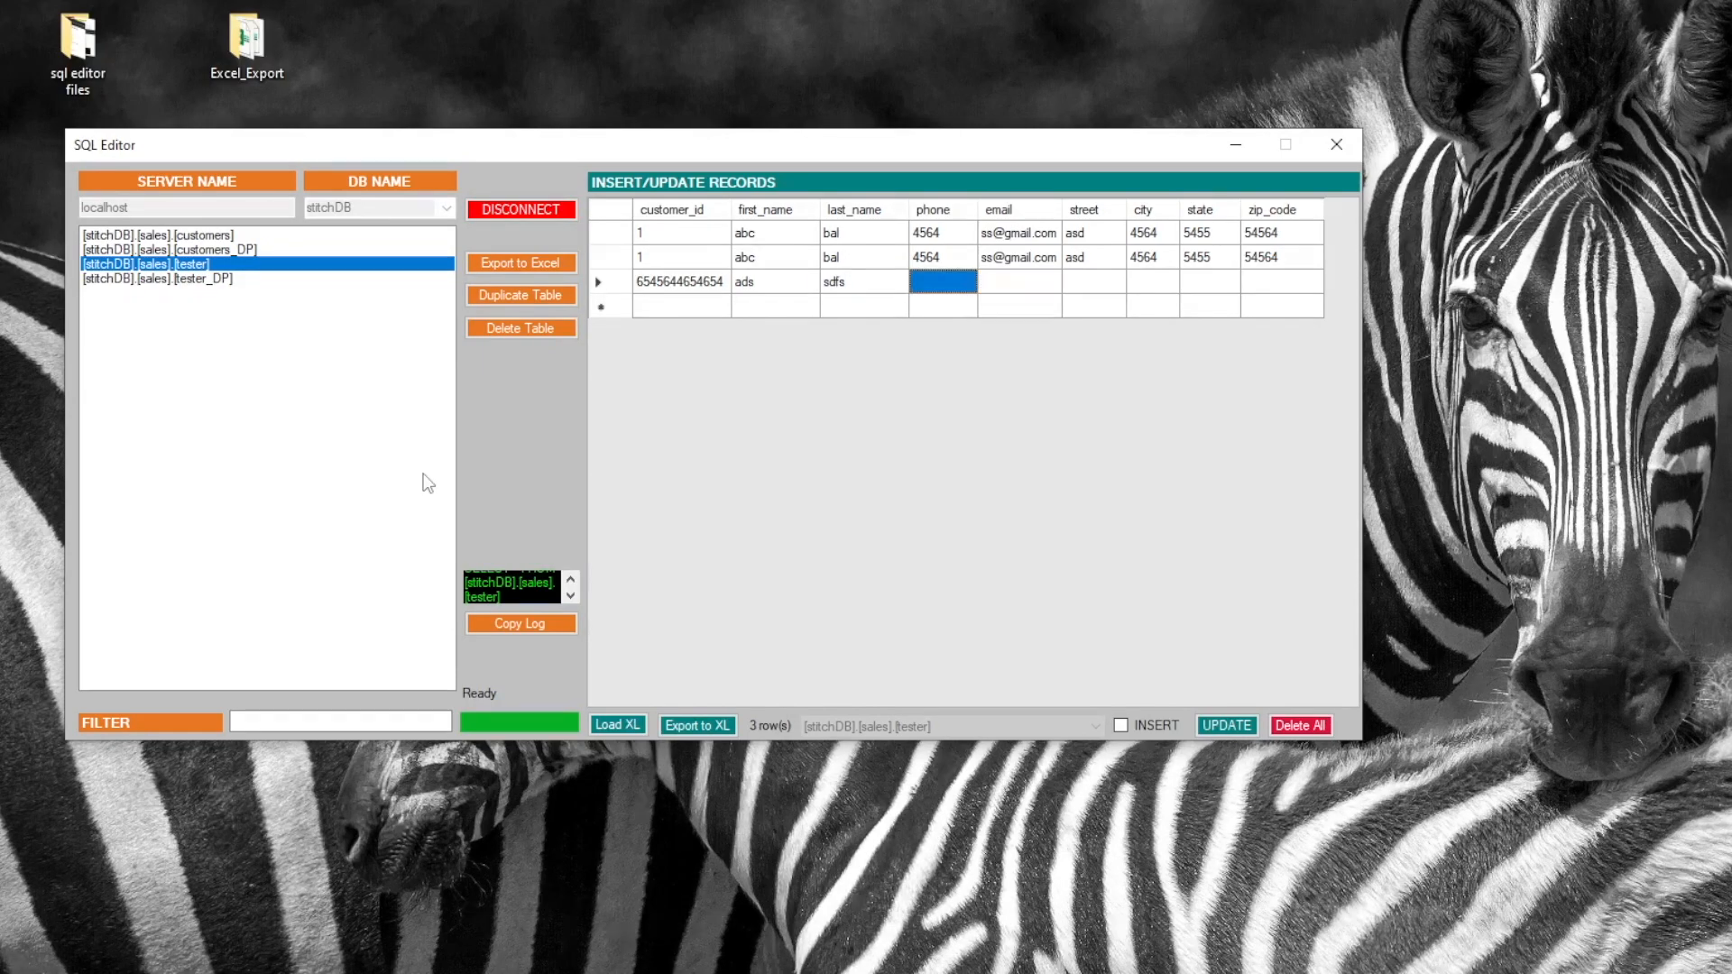
text(sdfsd)
key(Tab)
text(sdfsd)
Enter street and city 'sdfsd', state 'dsfsd', zip_code 'dsds', commit, and dismiss the Invalid Value error
key(Tab)
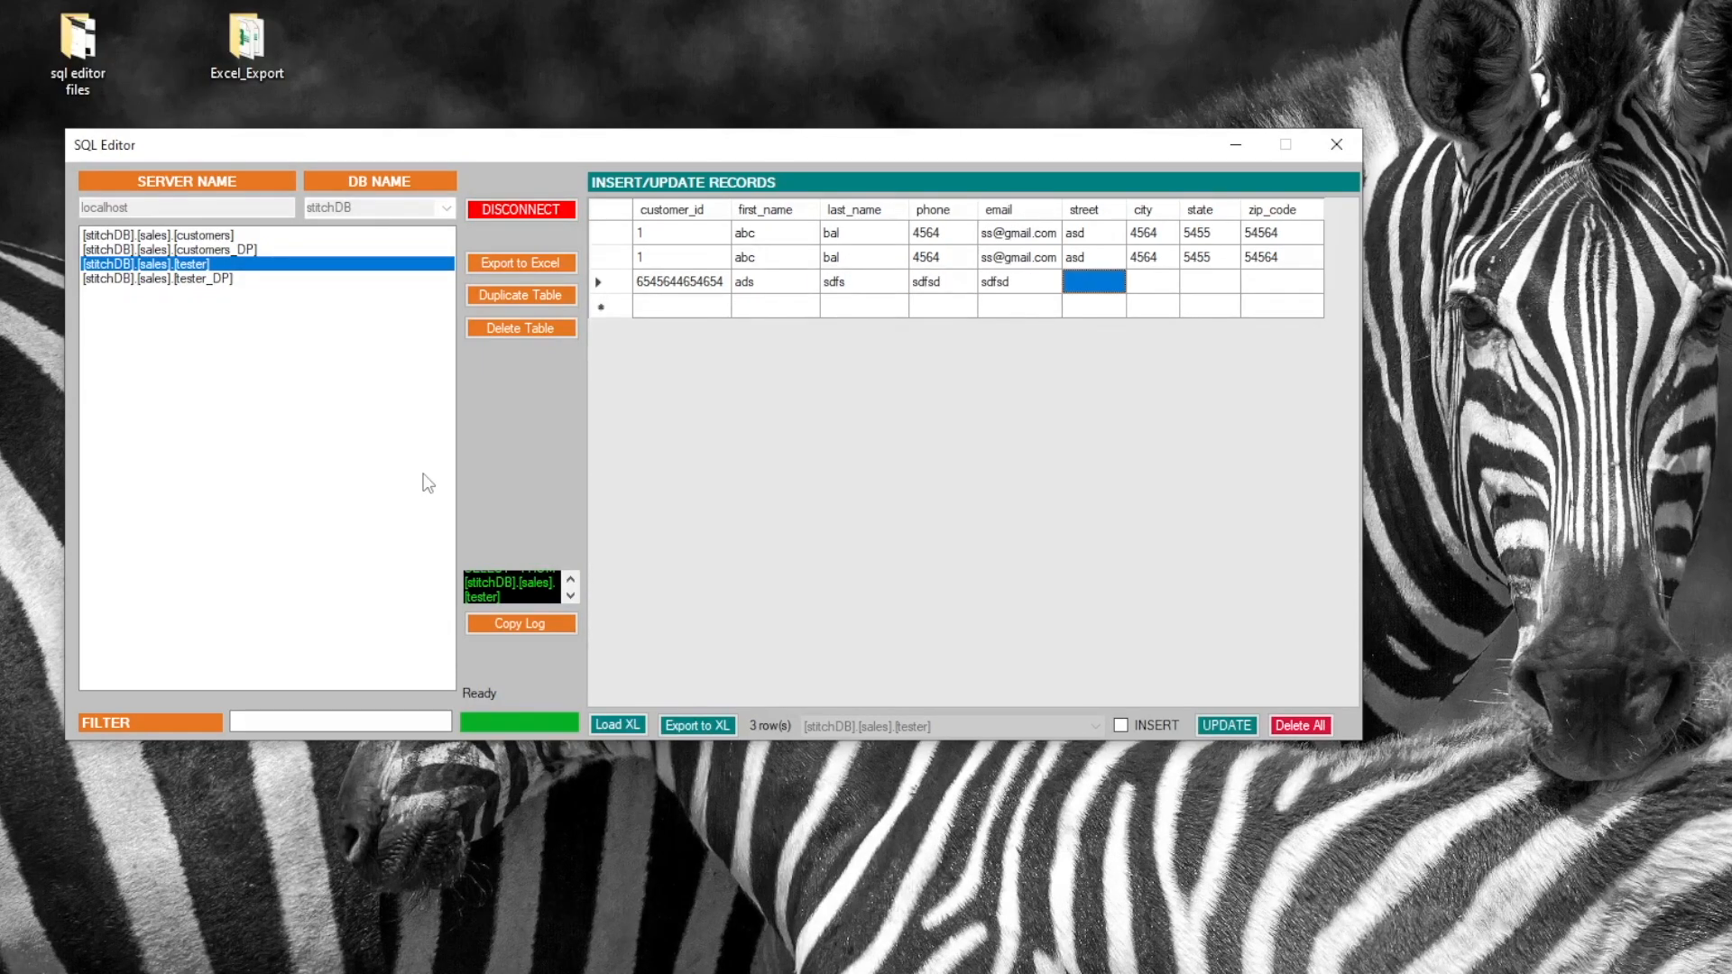
text(sdfsd)
key(Tab)
text(sdfsd)
key(Tab)
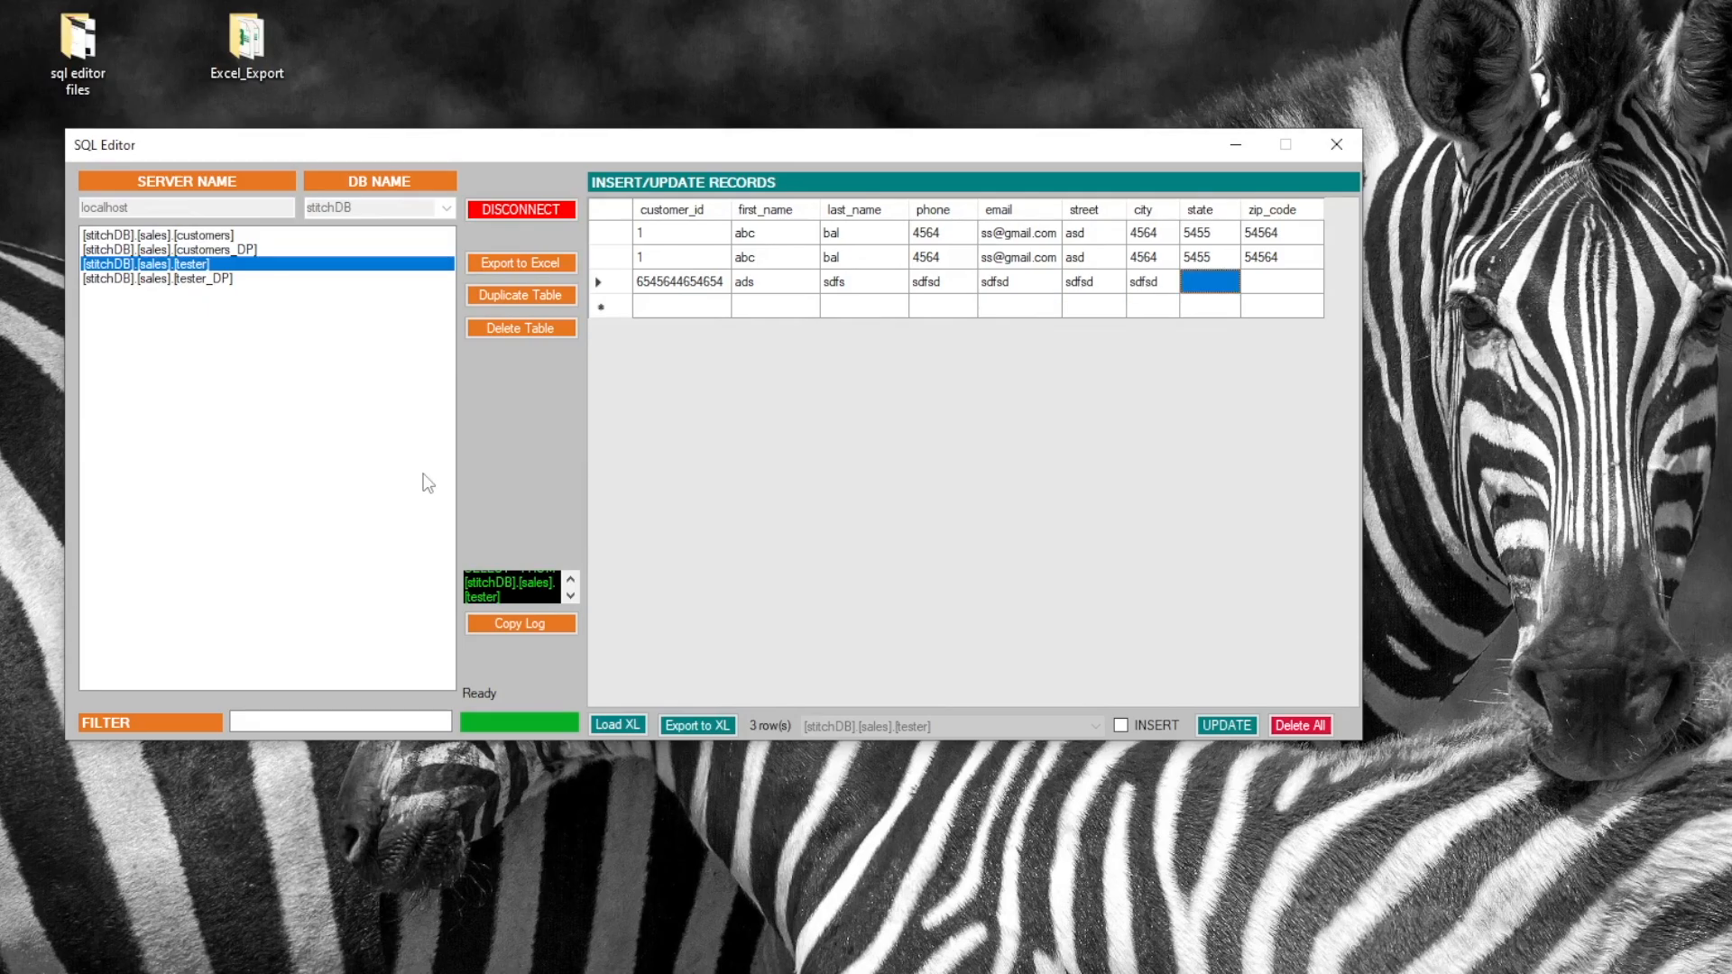
text(dsfsd)
key(Tab)
text(dsds)
key(Return)
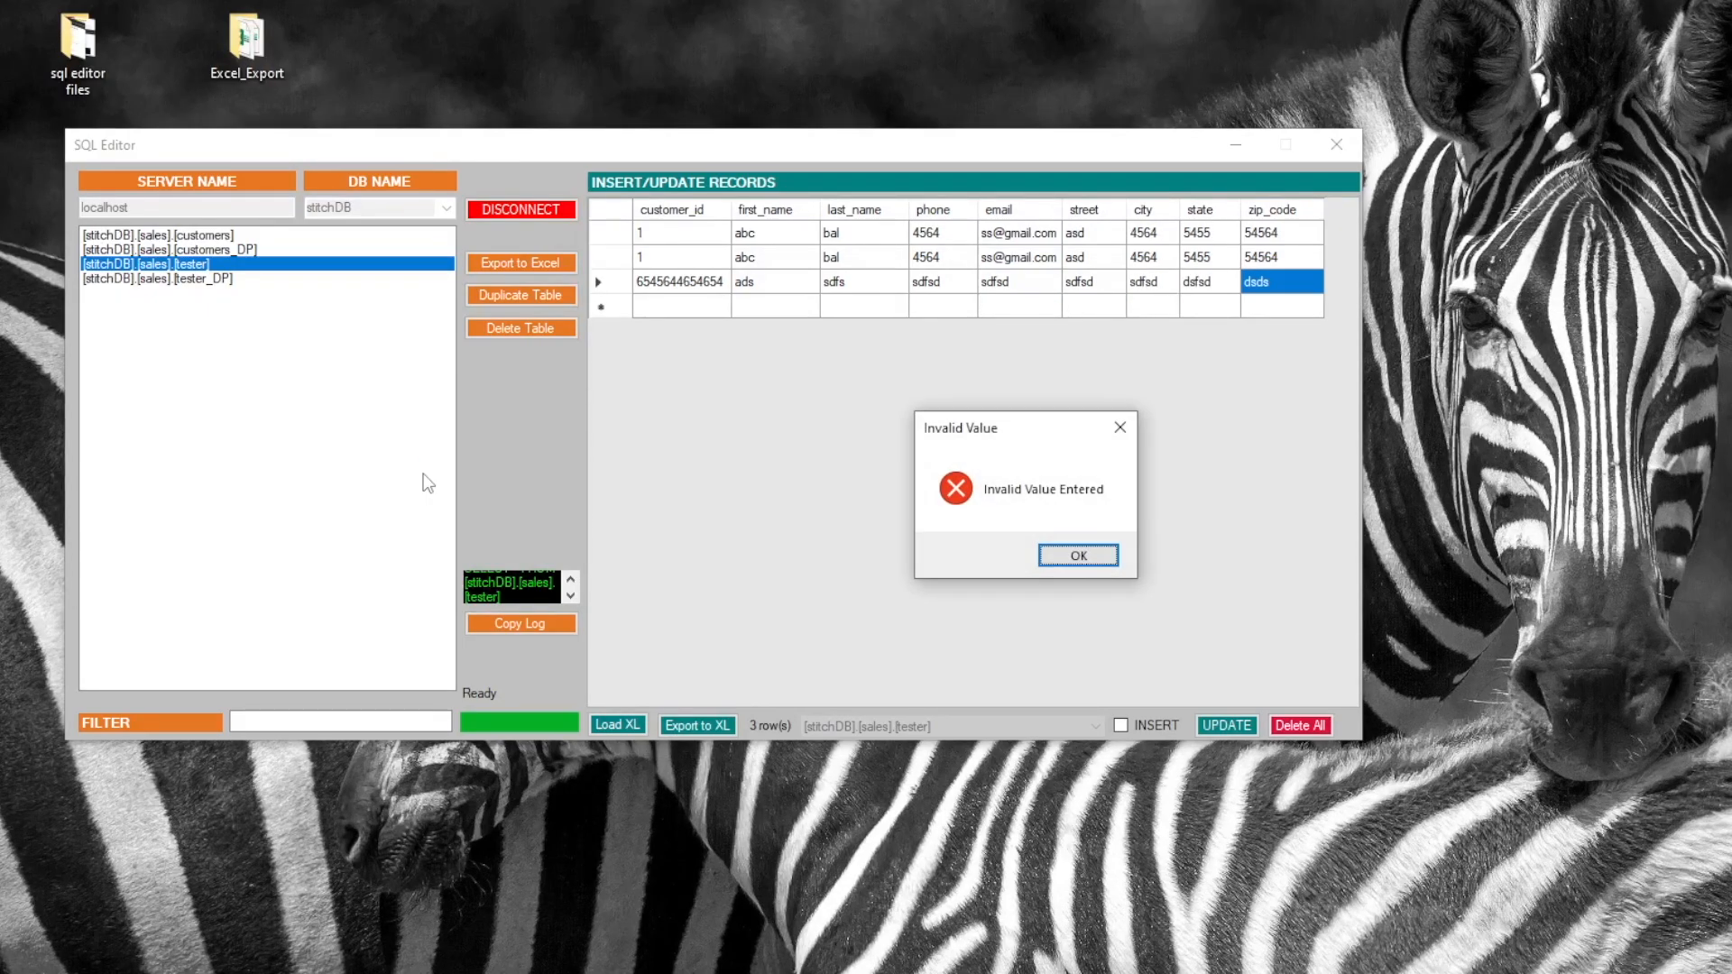
click(1074, 556)
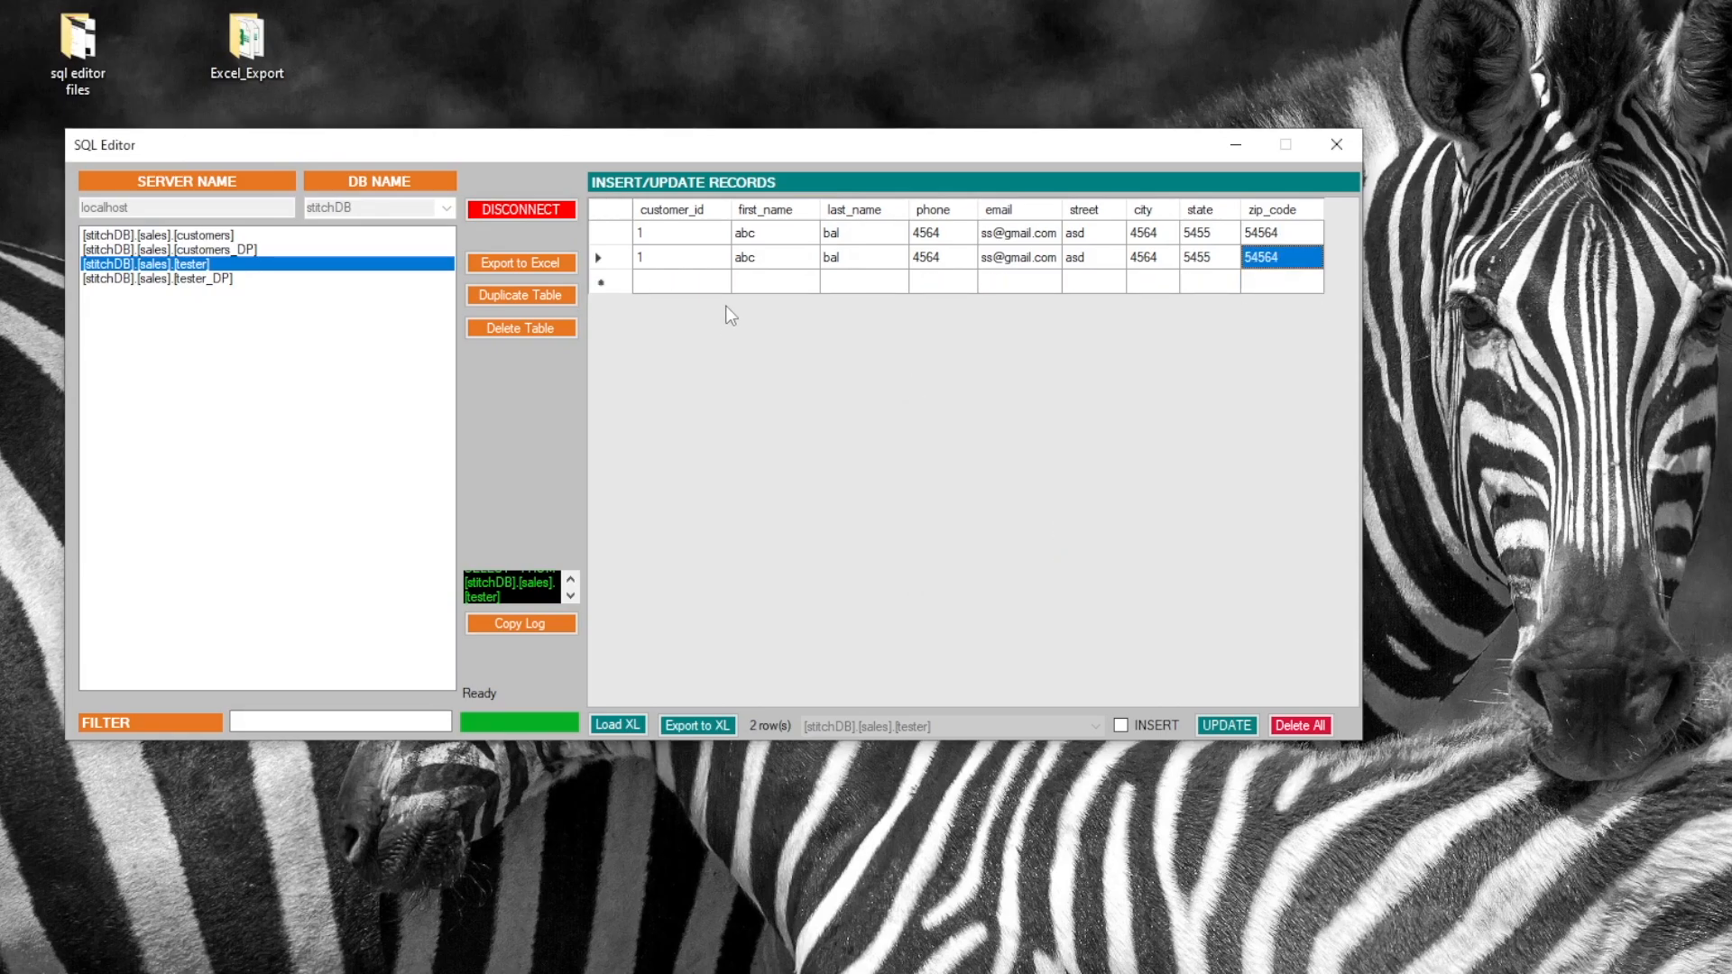
Change row 2's customer_id to 55555555 and dismiss the resulting Invalid Value error
click(683, 285)
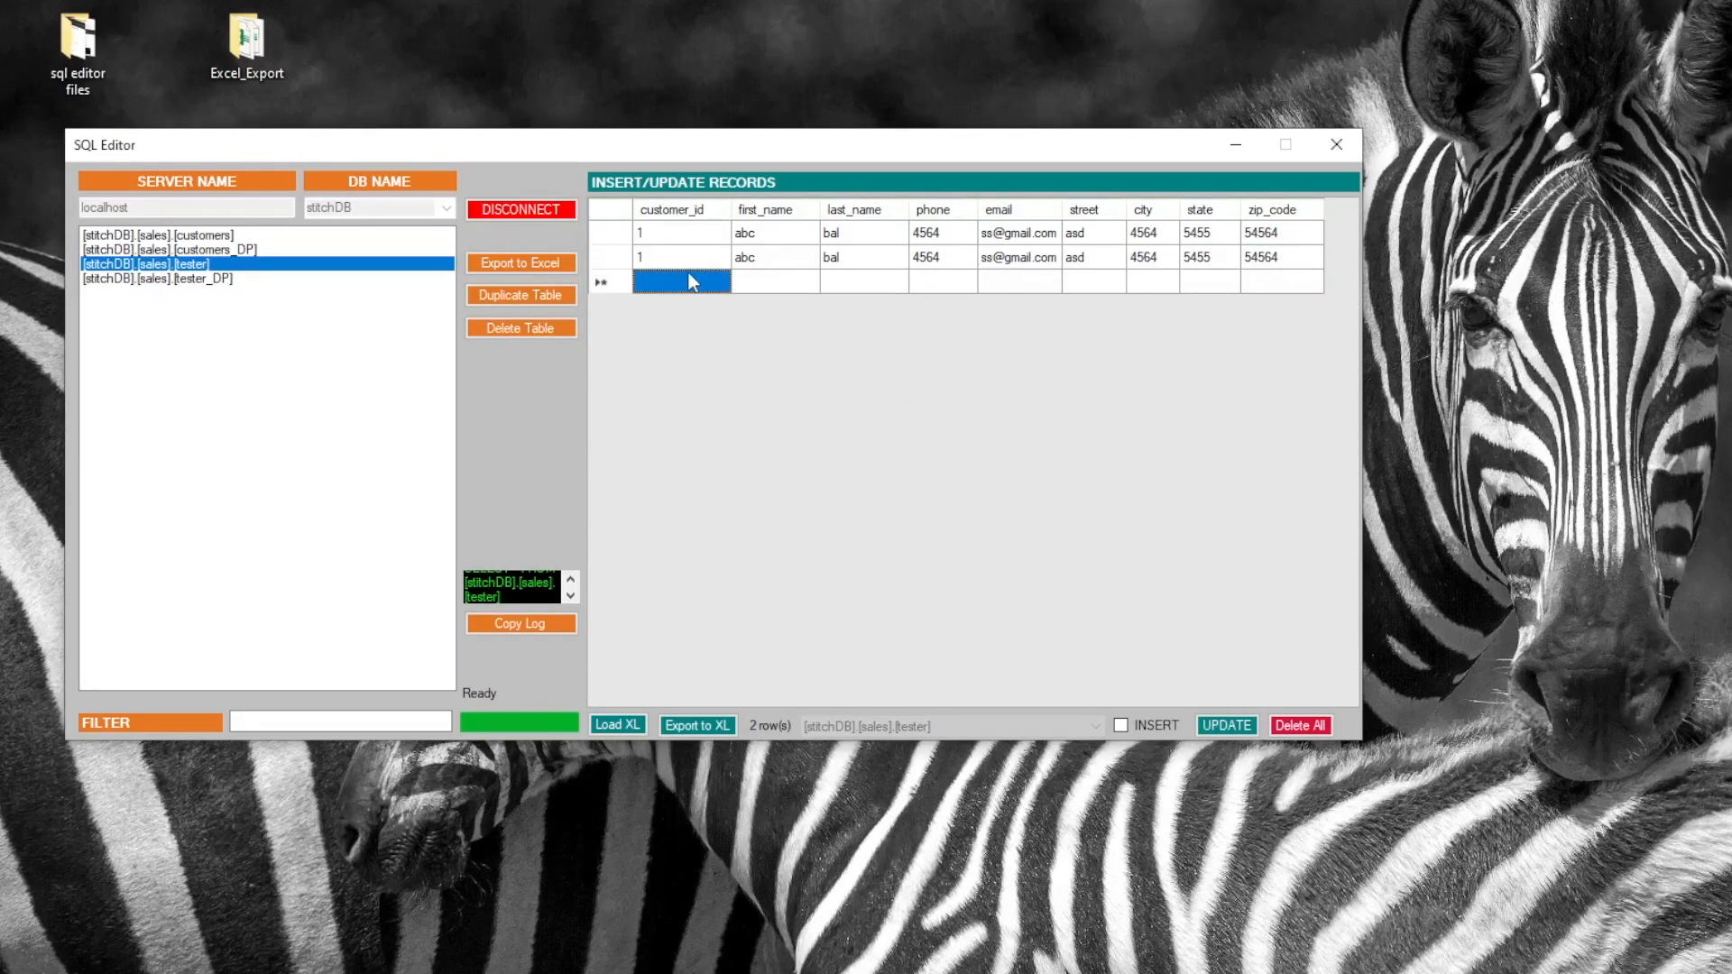
click(685, 261)
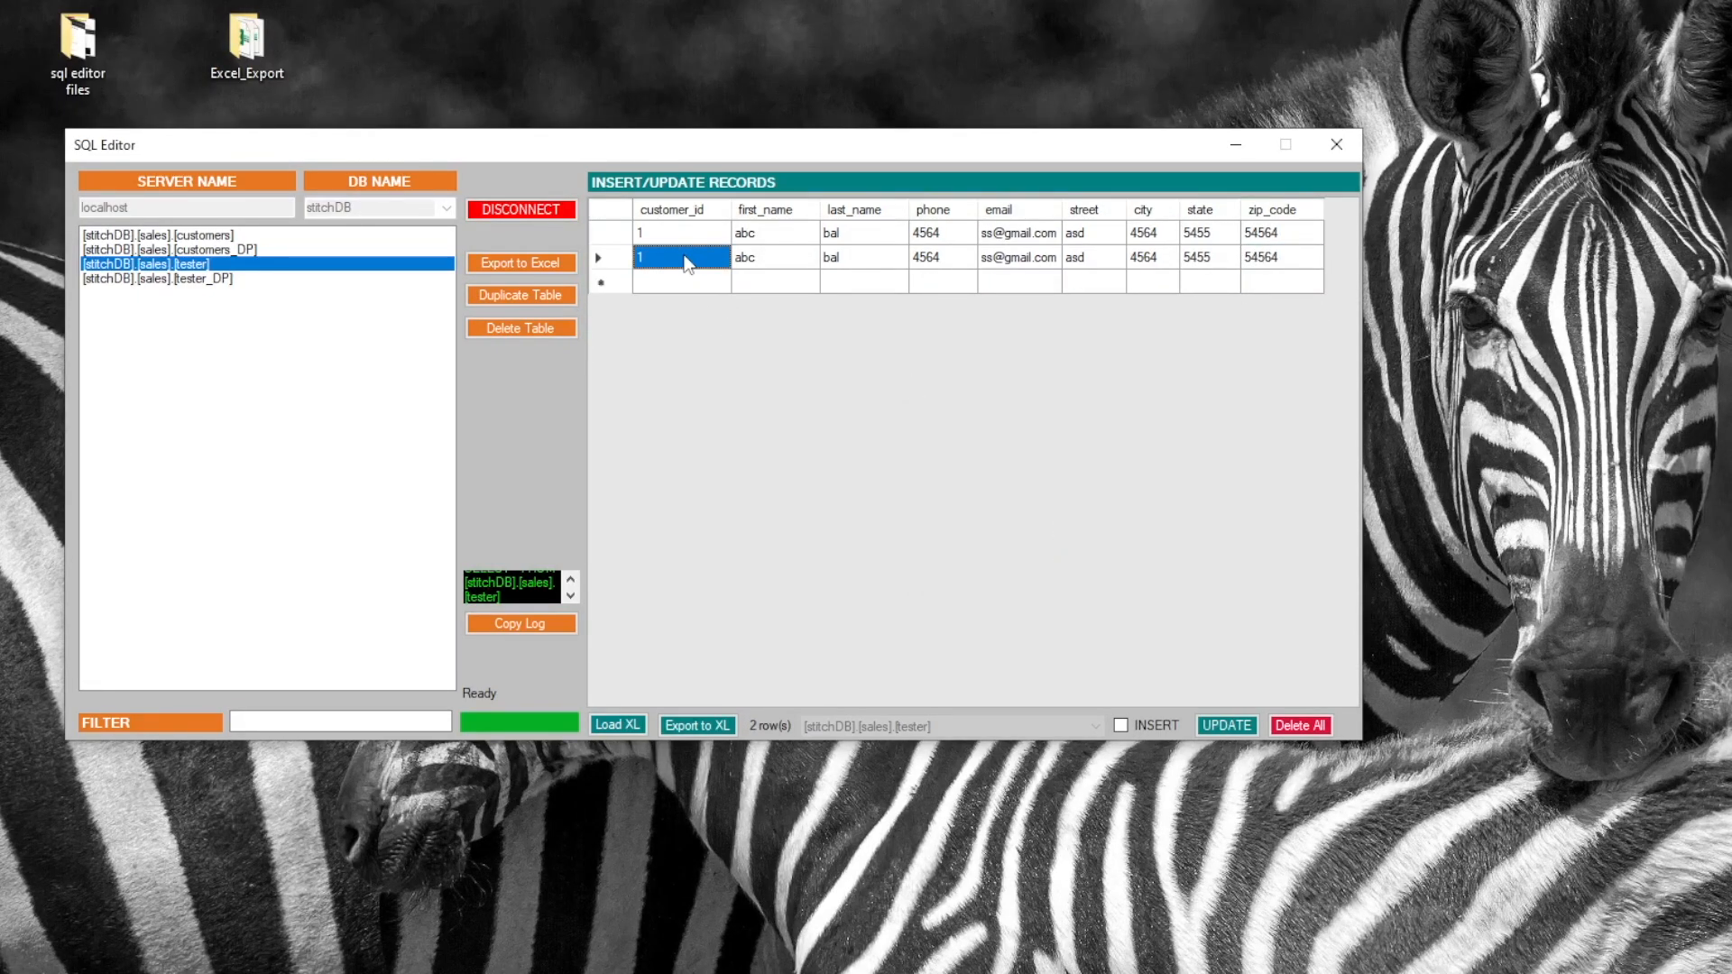
text(55555555)
key(Tab)
key(Tab)
key(Tab)
key(Tab)
key(Tab)
key(Tab)
key(Tab)
key(Tab)
key(Tab)
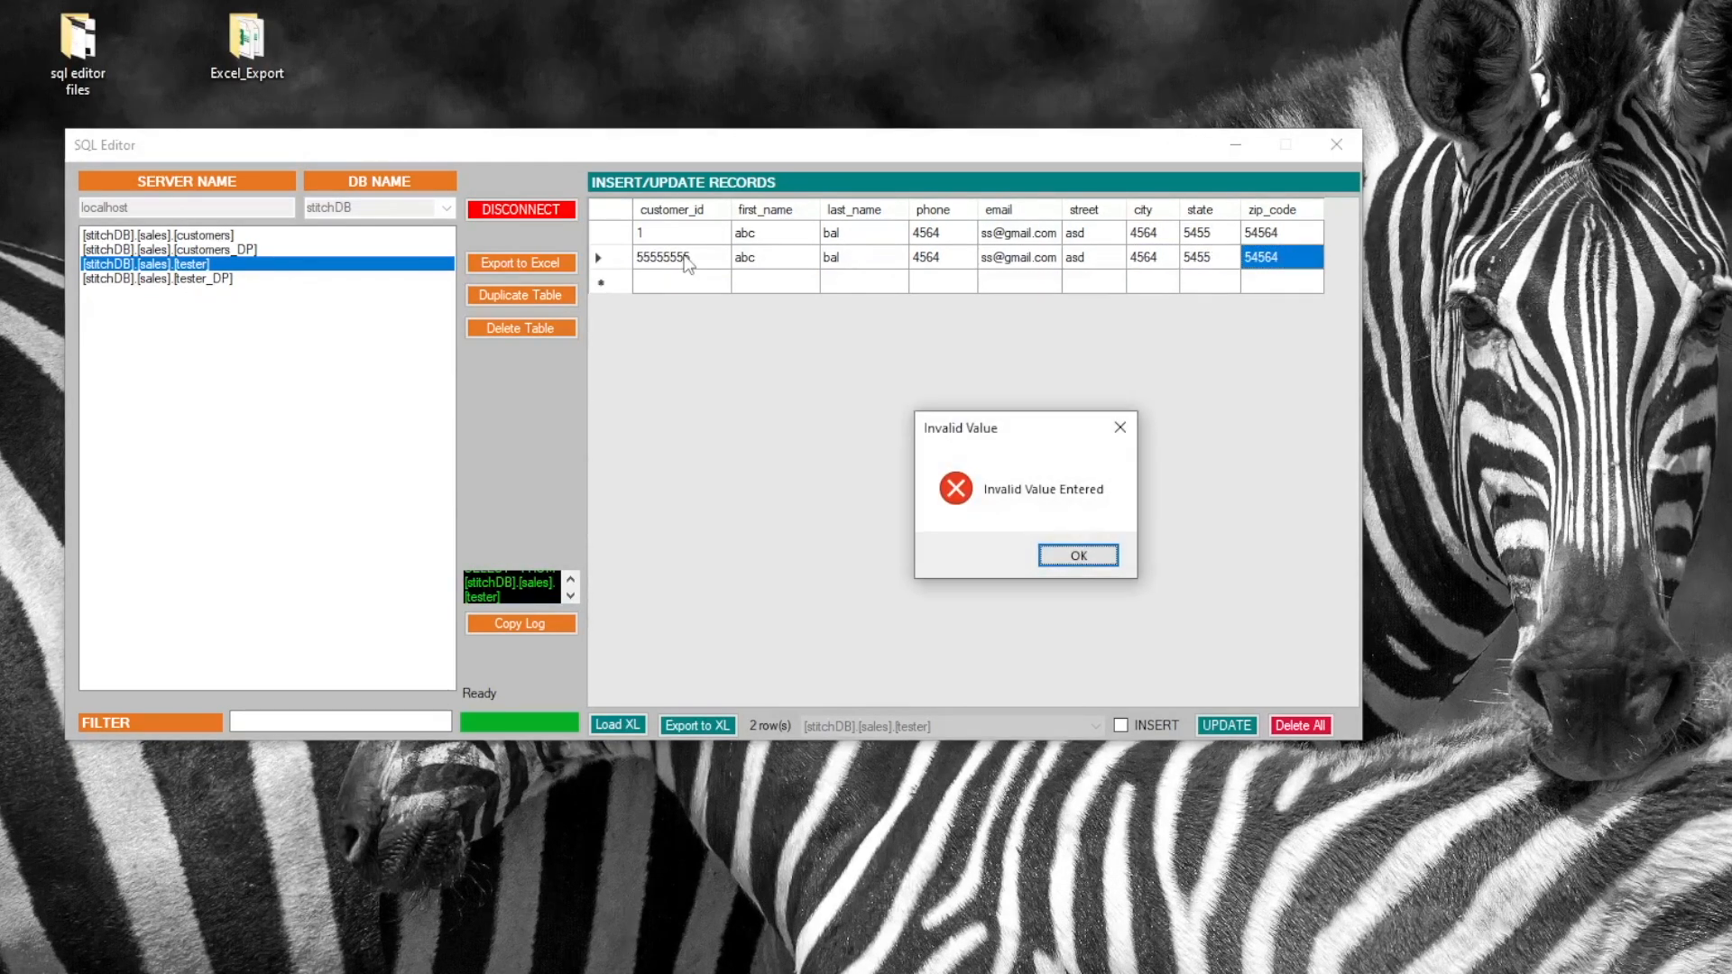
click(1078, 555)
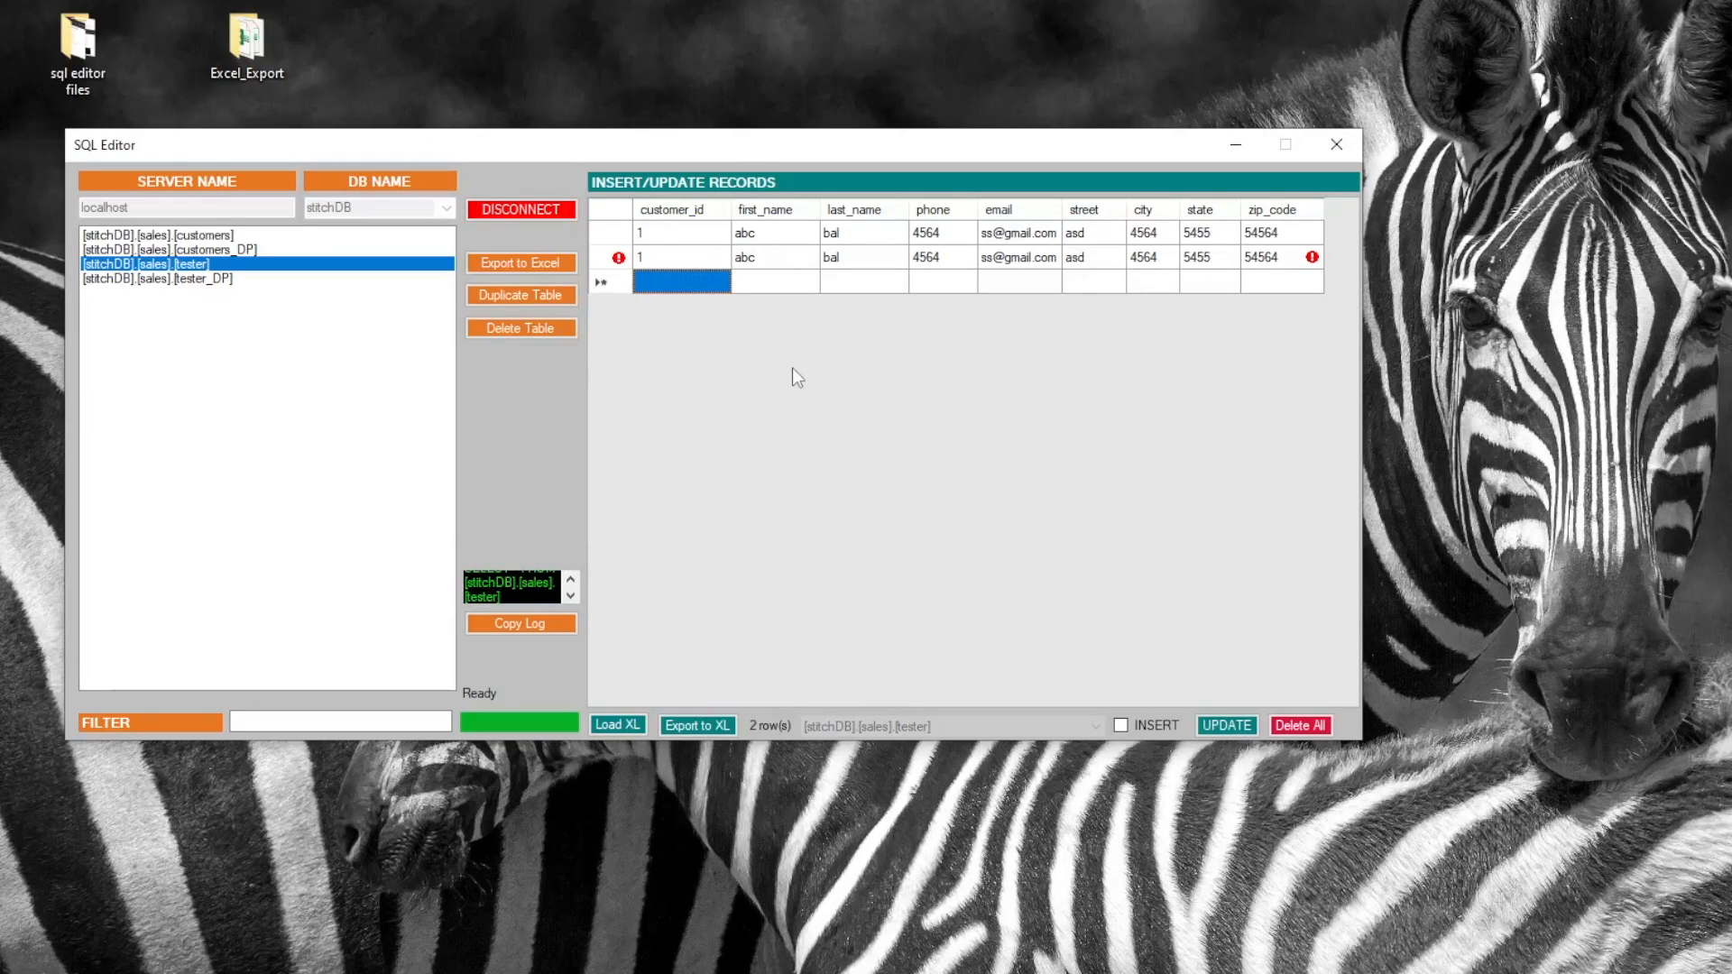
drag(825, 159, 937, 125)
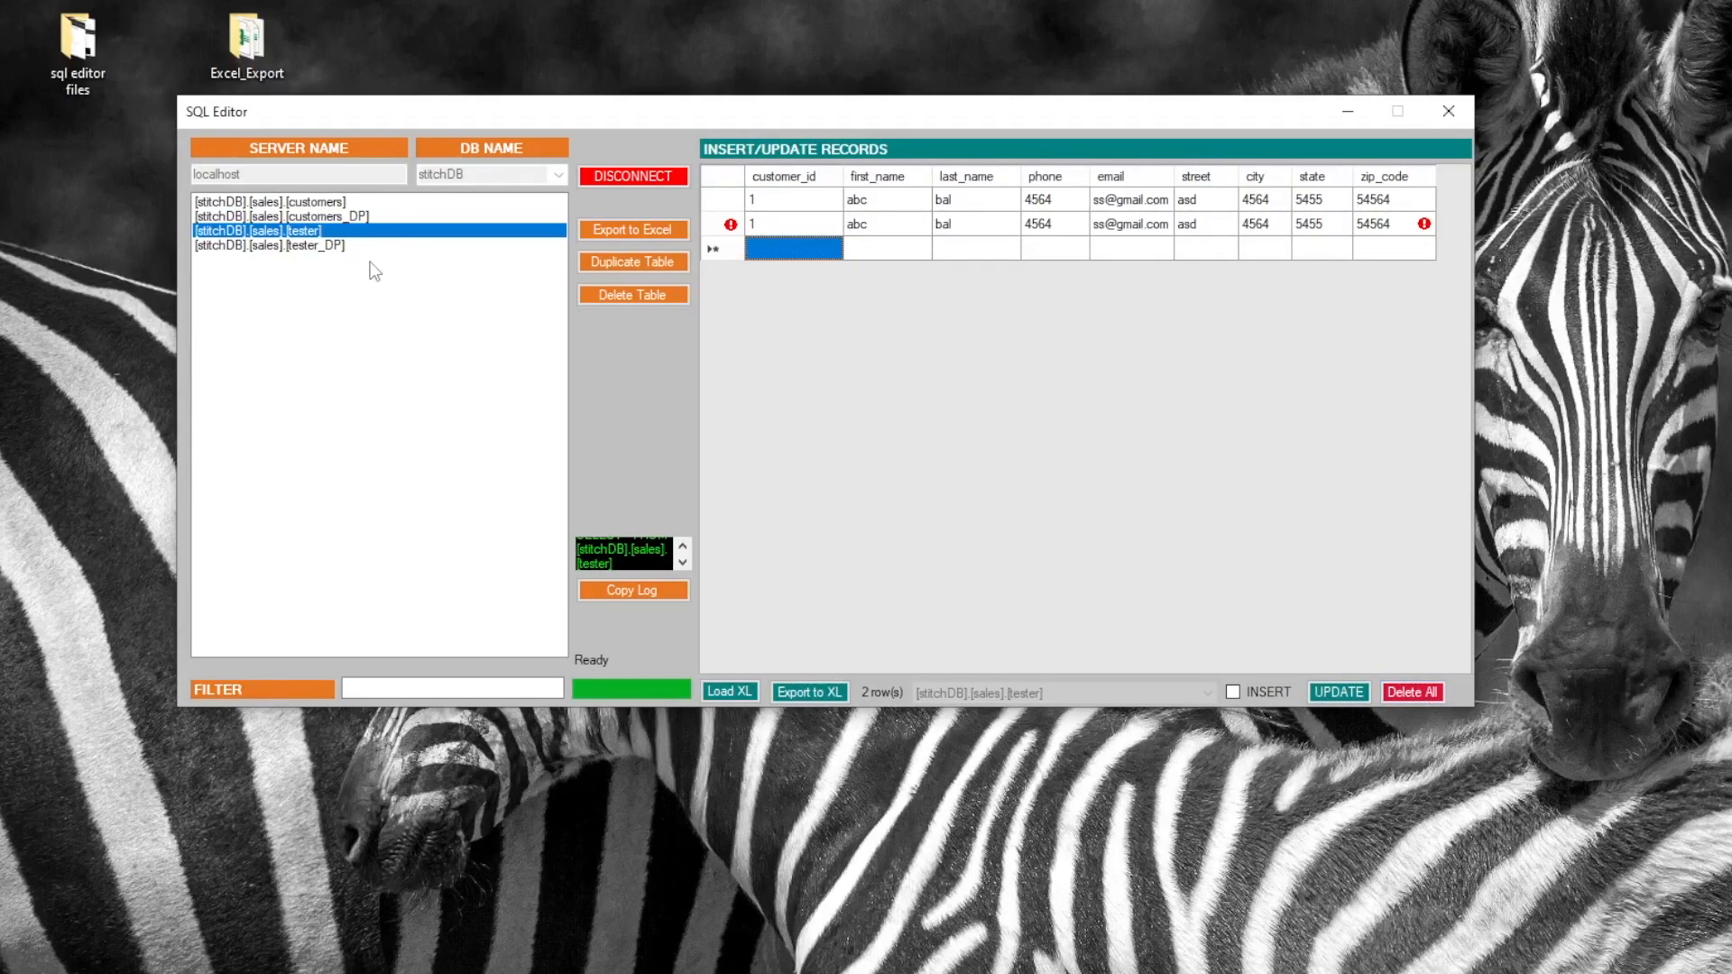
Delete all records from customers_DP, then delete the customers_DP table, confirming both with Yes
click(359, 216)
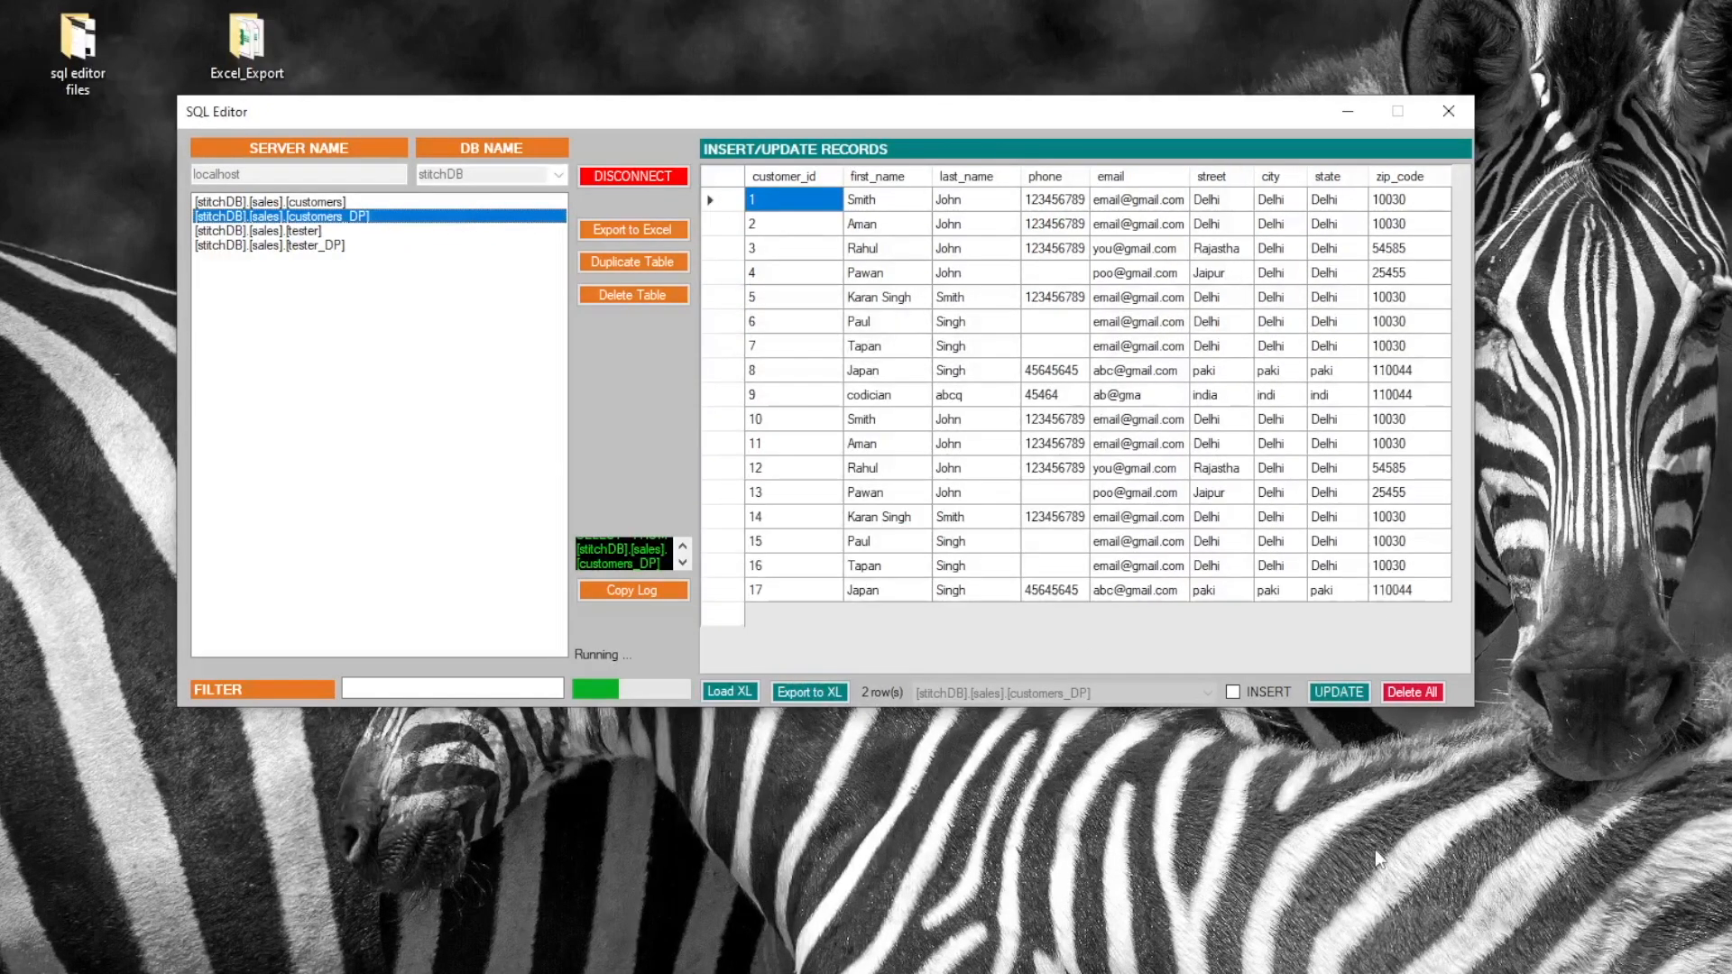
click(1413, 692)
click(1057, 555)
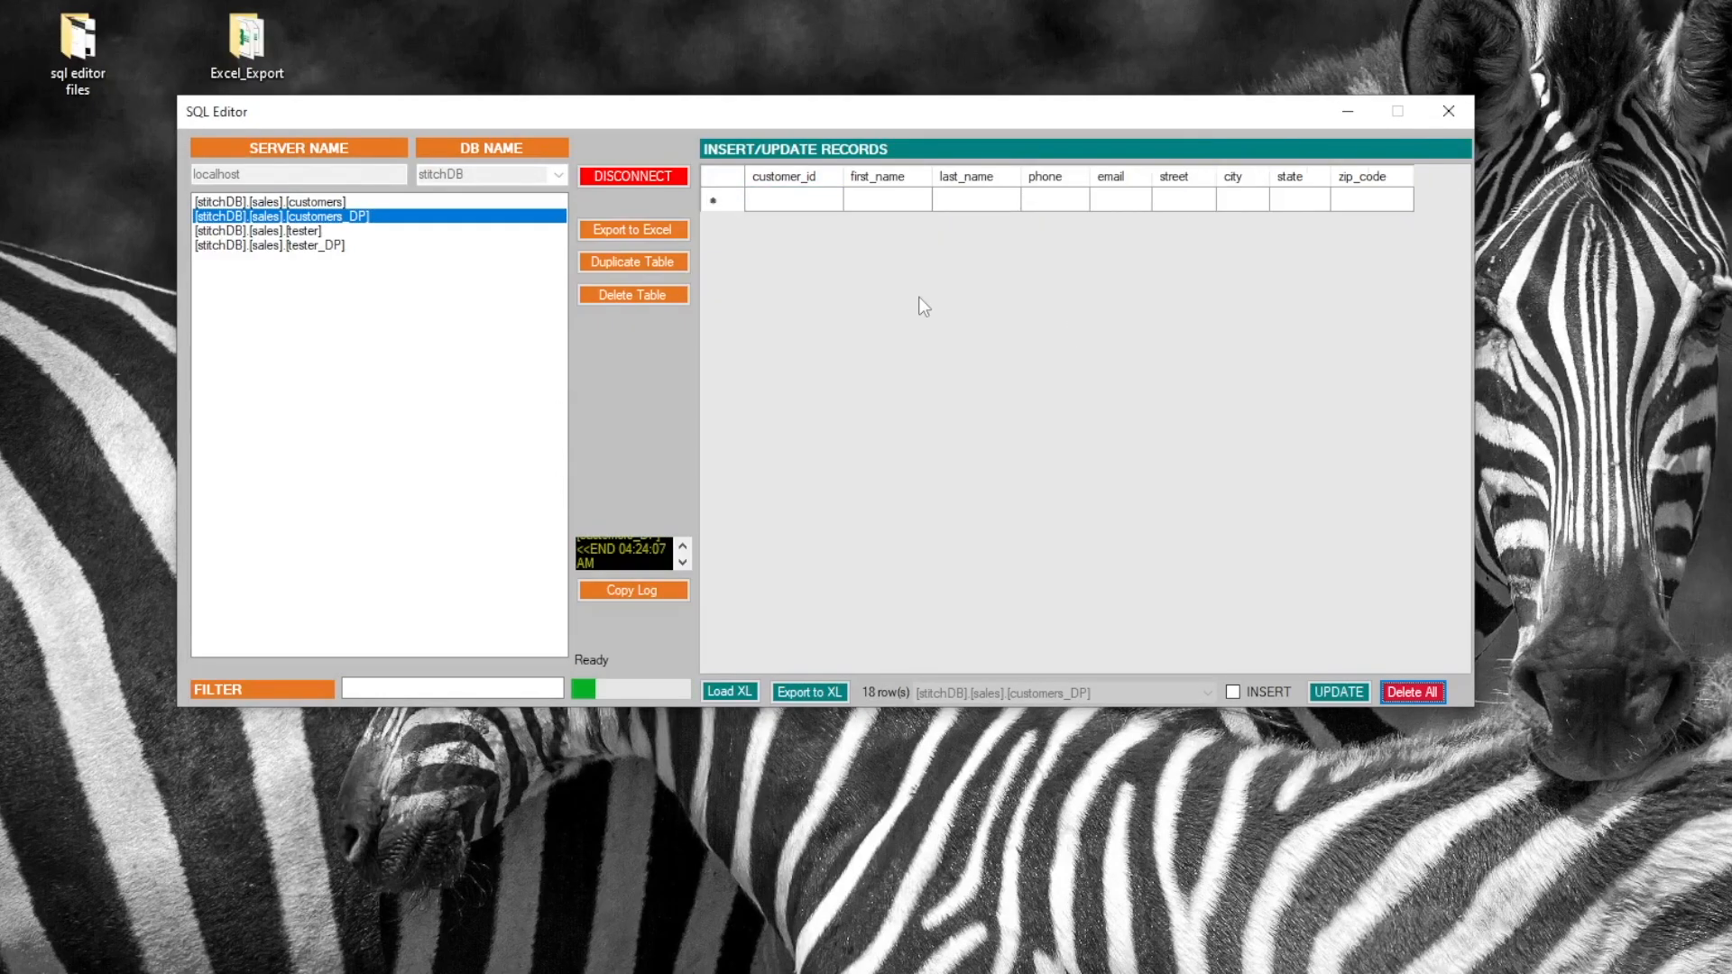
click(647, 294)
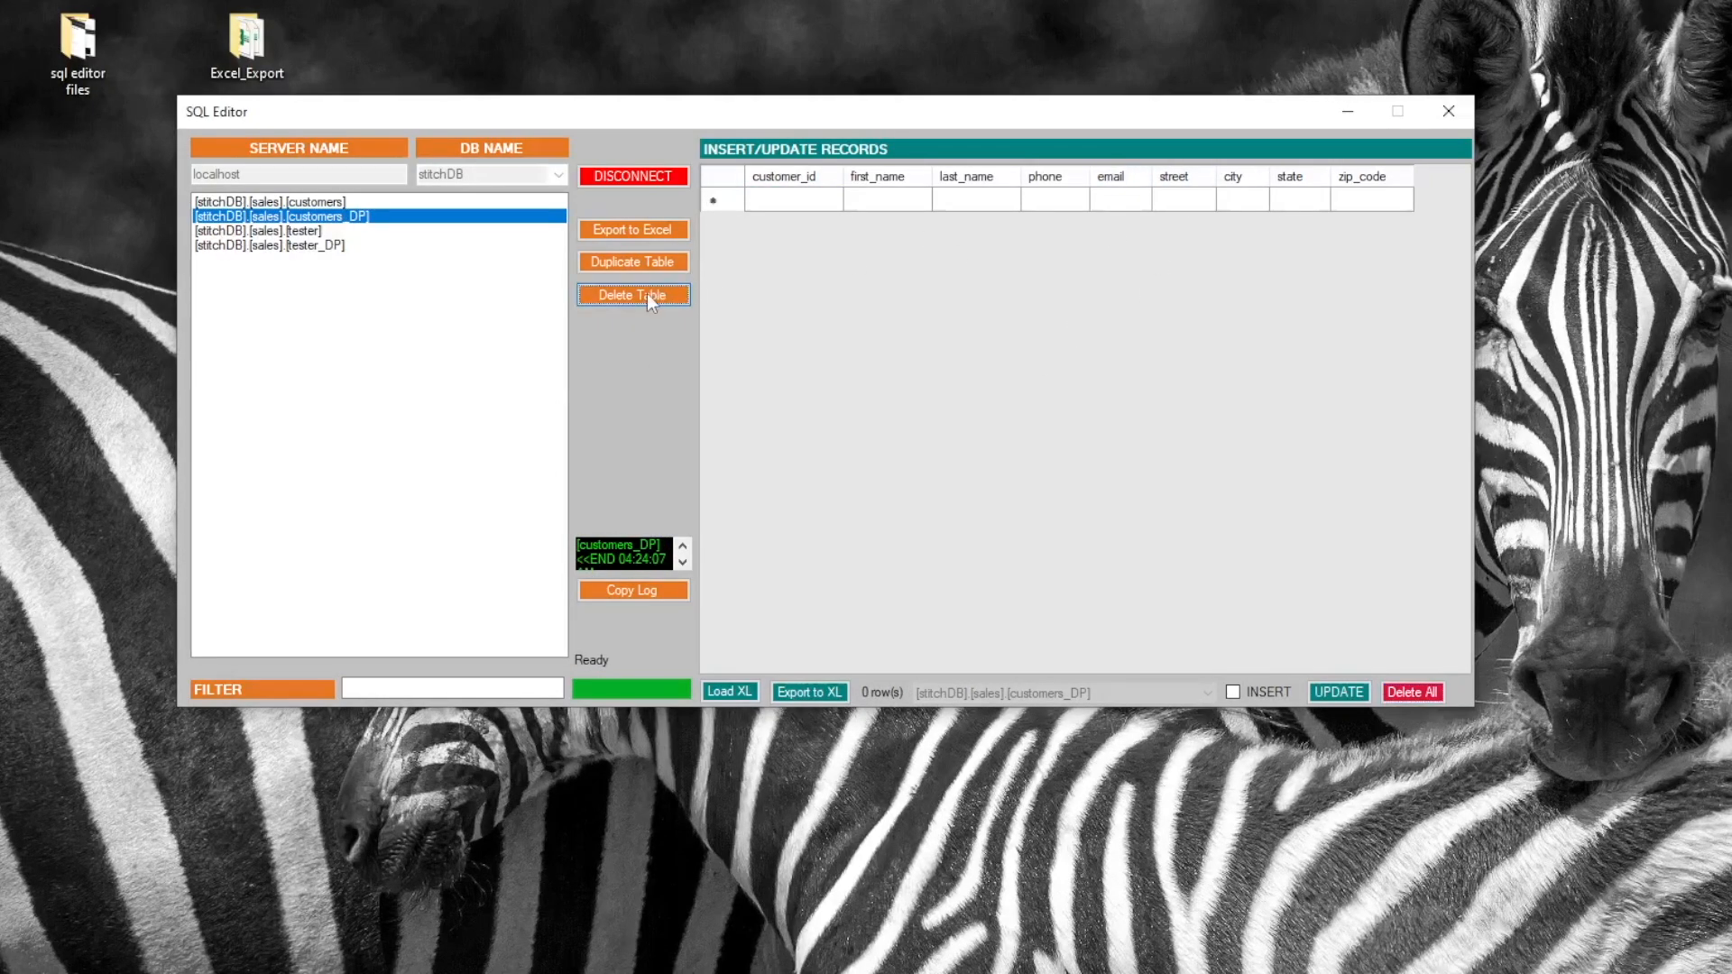
click(1052, 556)
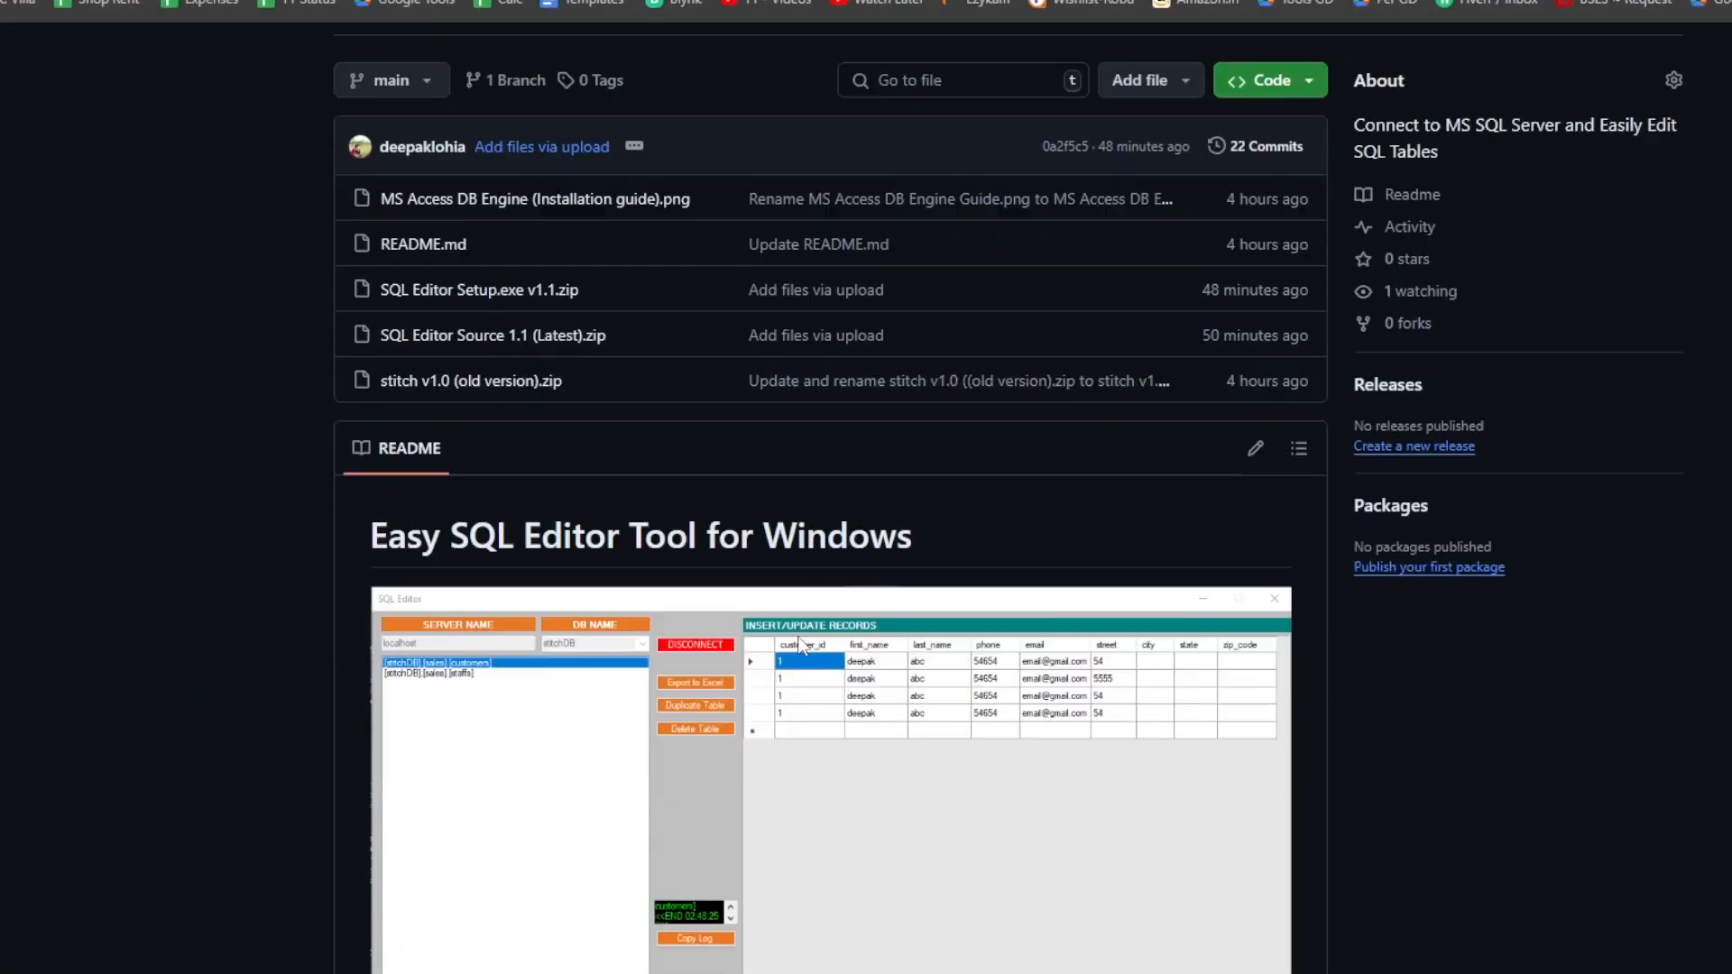
Scroll through the README, highlighting the Tool Features list and the setup requirements
scroll(799, 642, down, 8)
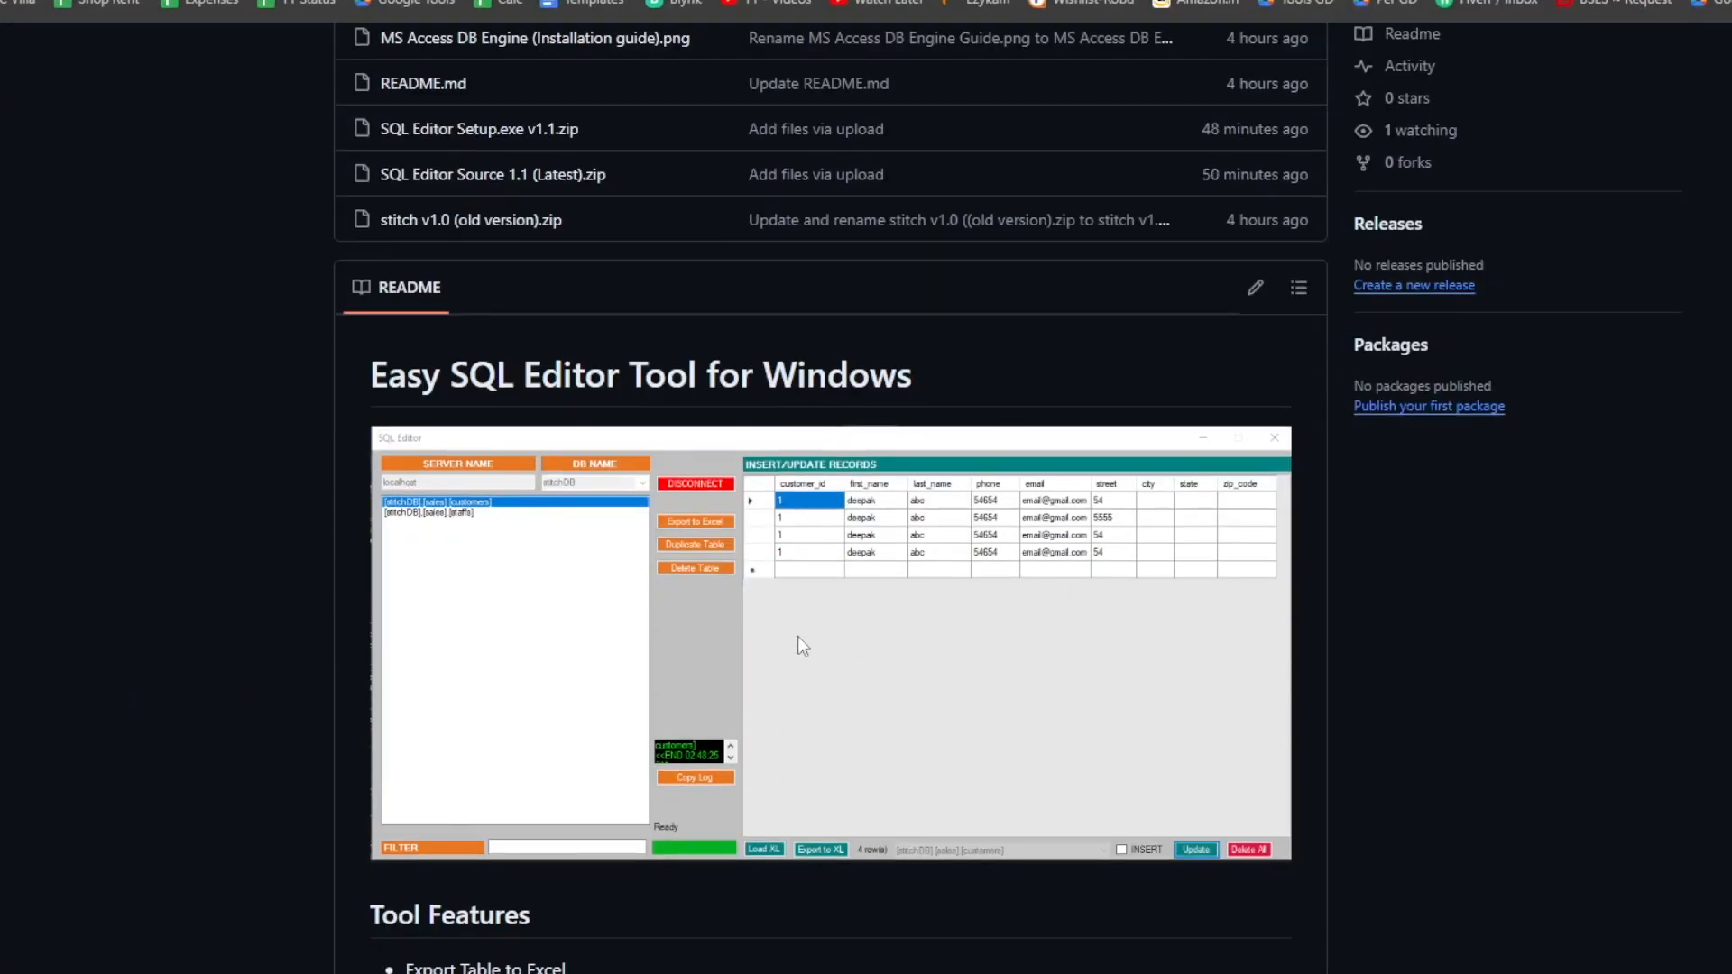
drag(391, 424, 885, 619)
scroll(543, 591, down, 3)
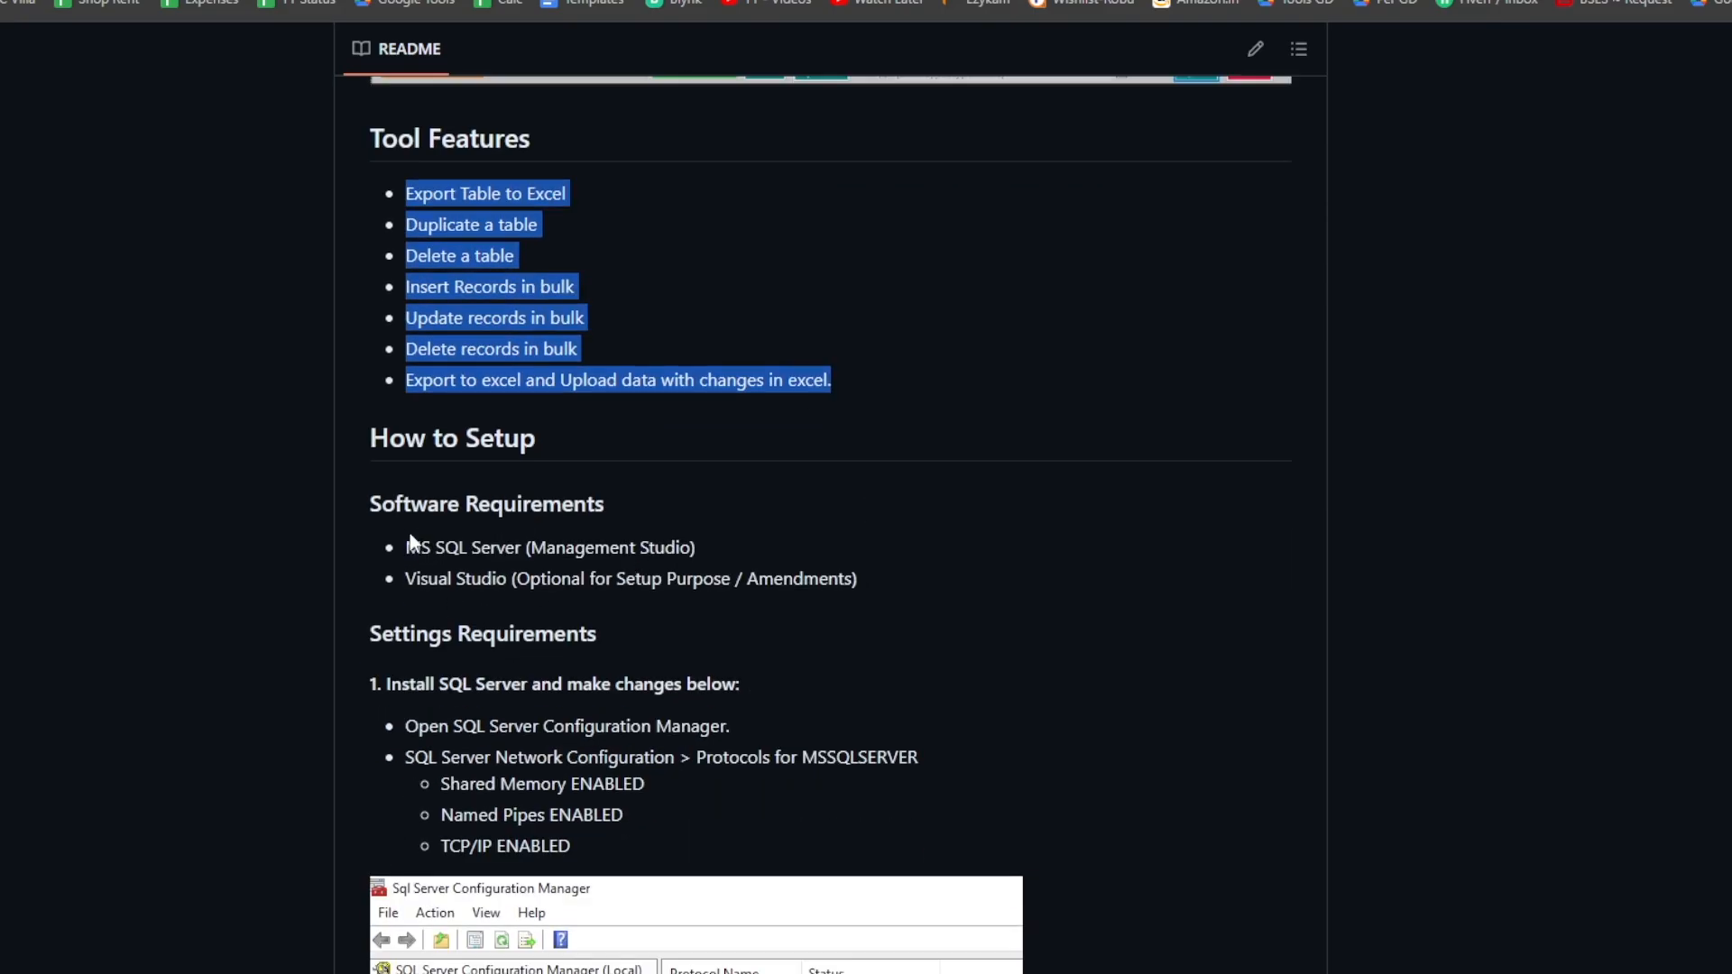
drag(406, 548, 886, 556)
scroll(857, 550, down, 3)
drag(429, 462, 738, 619)
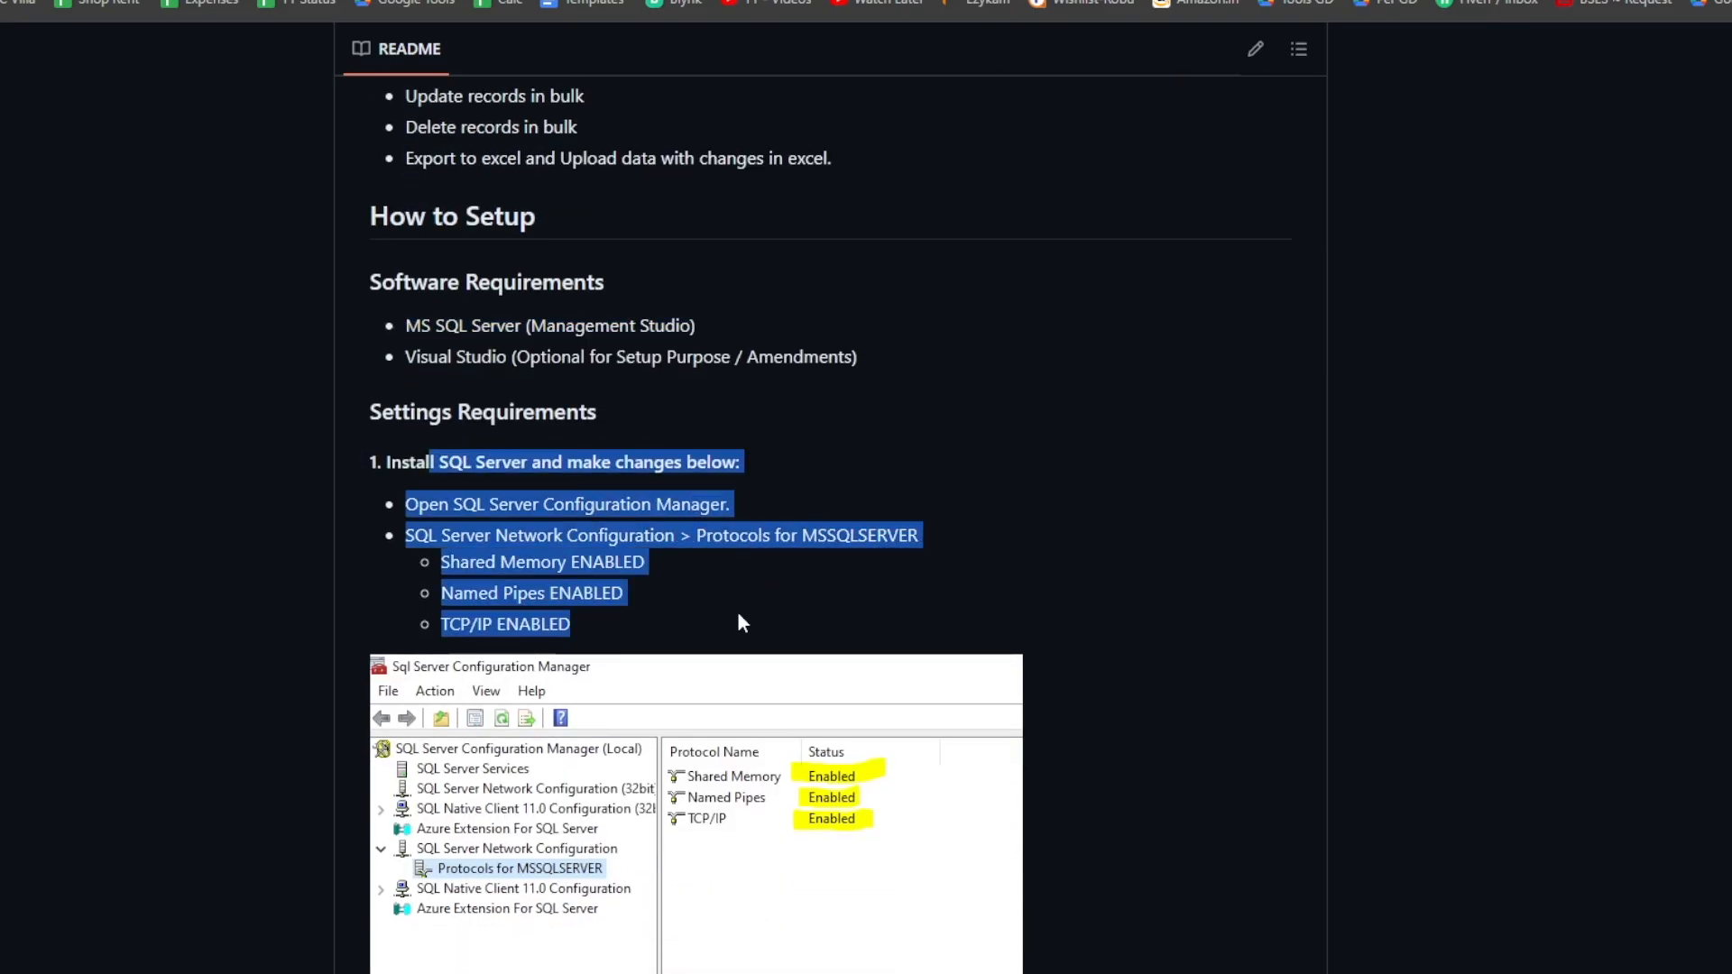
scroll(733, 567, down, 4)
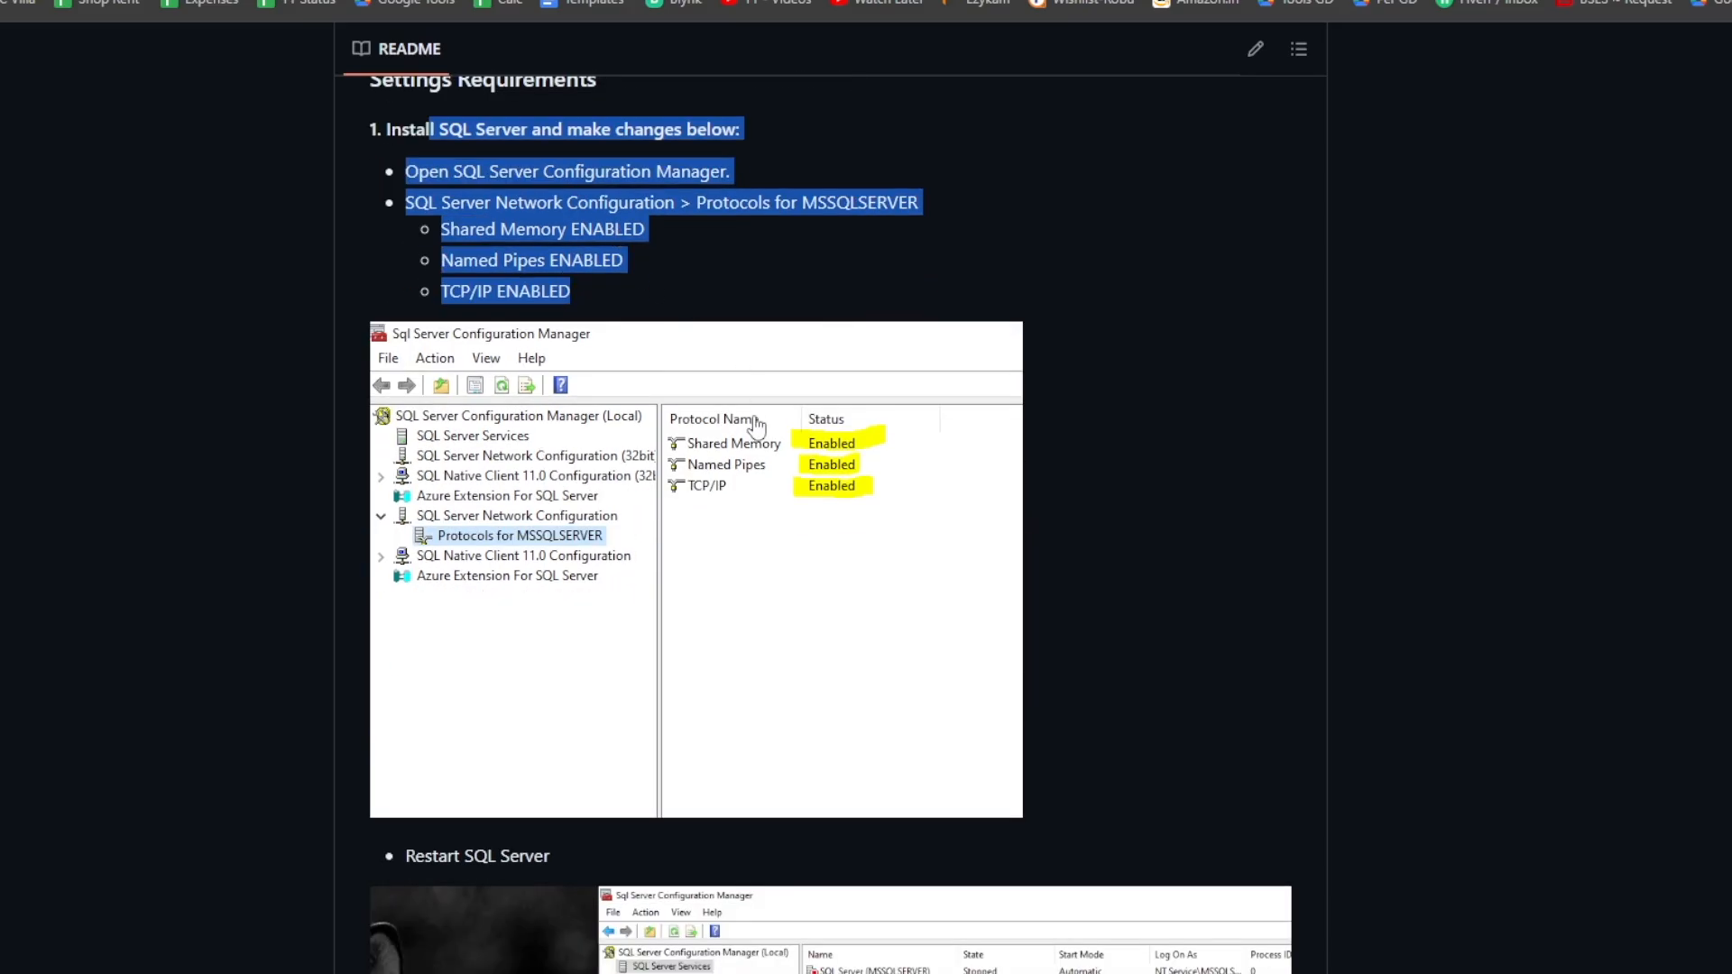
scroll(797, 476, down, 3)
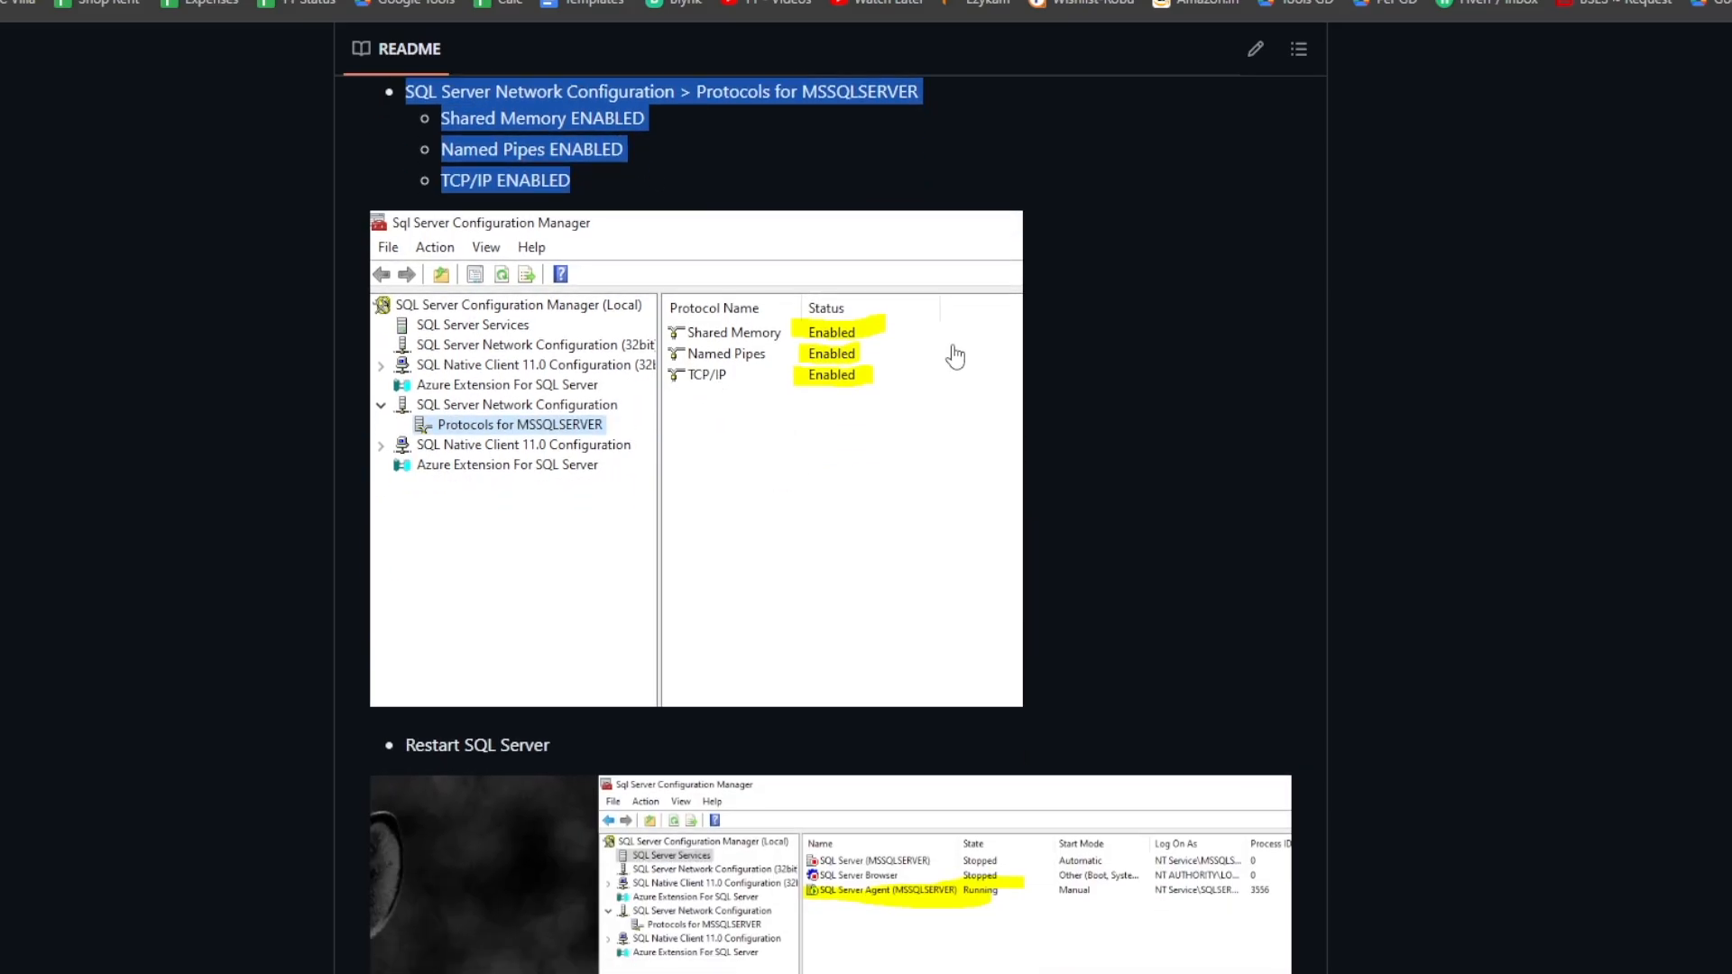
scroll(779, 439, down, 5)
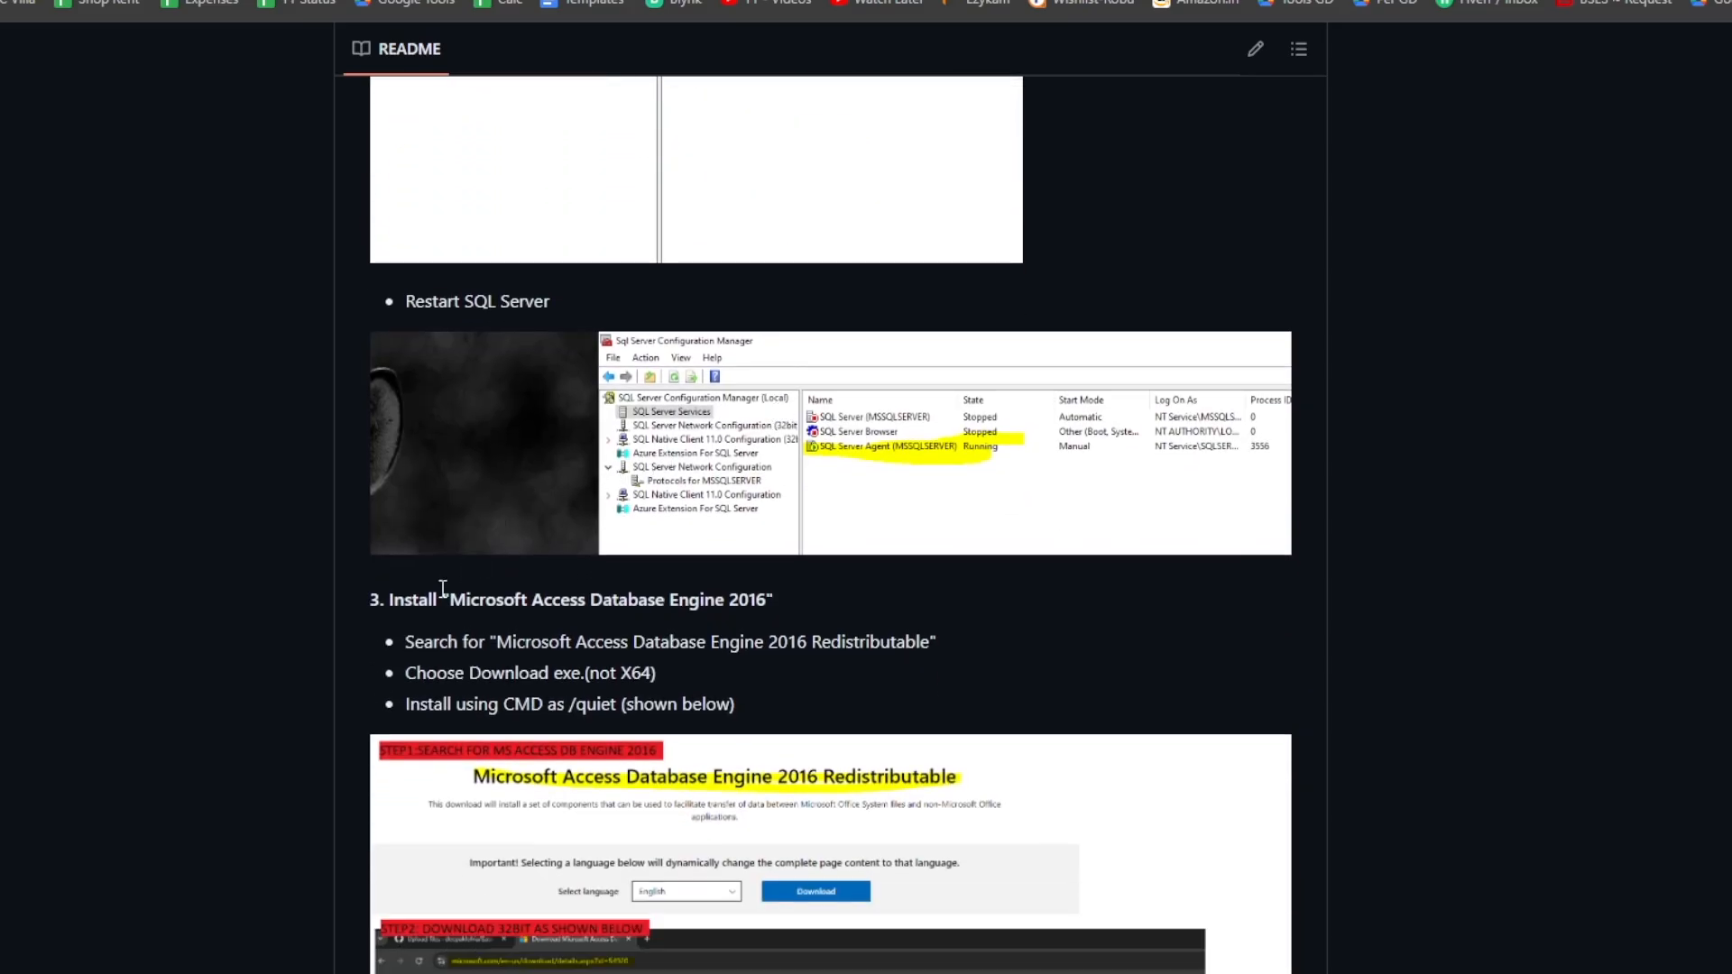
scroll(434, 570, down, 1)
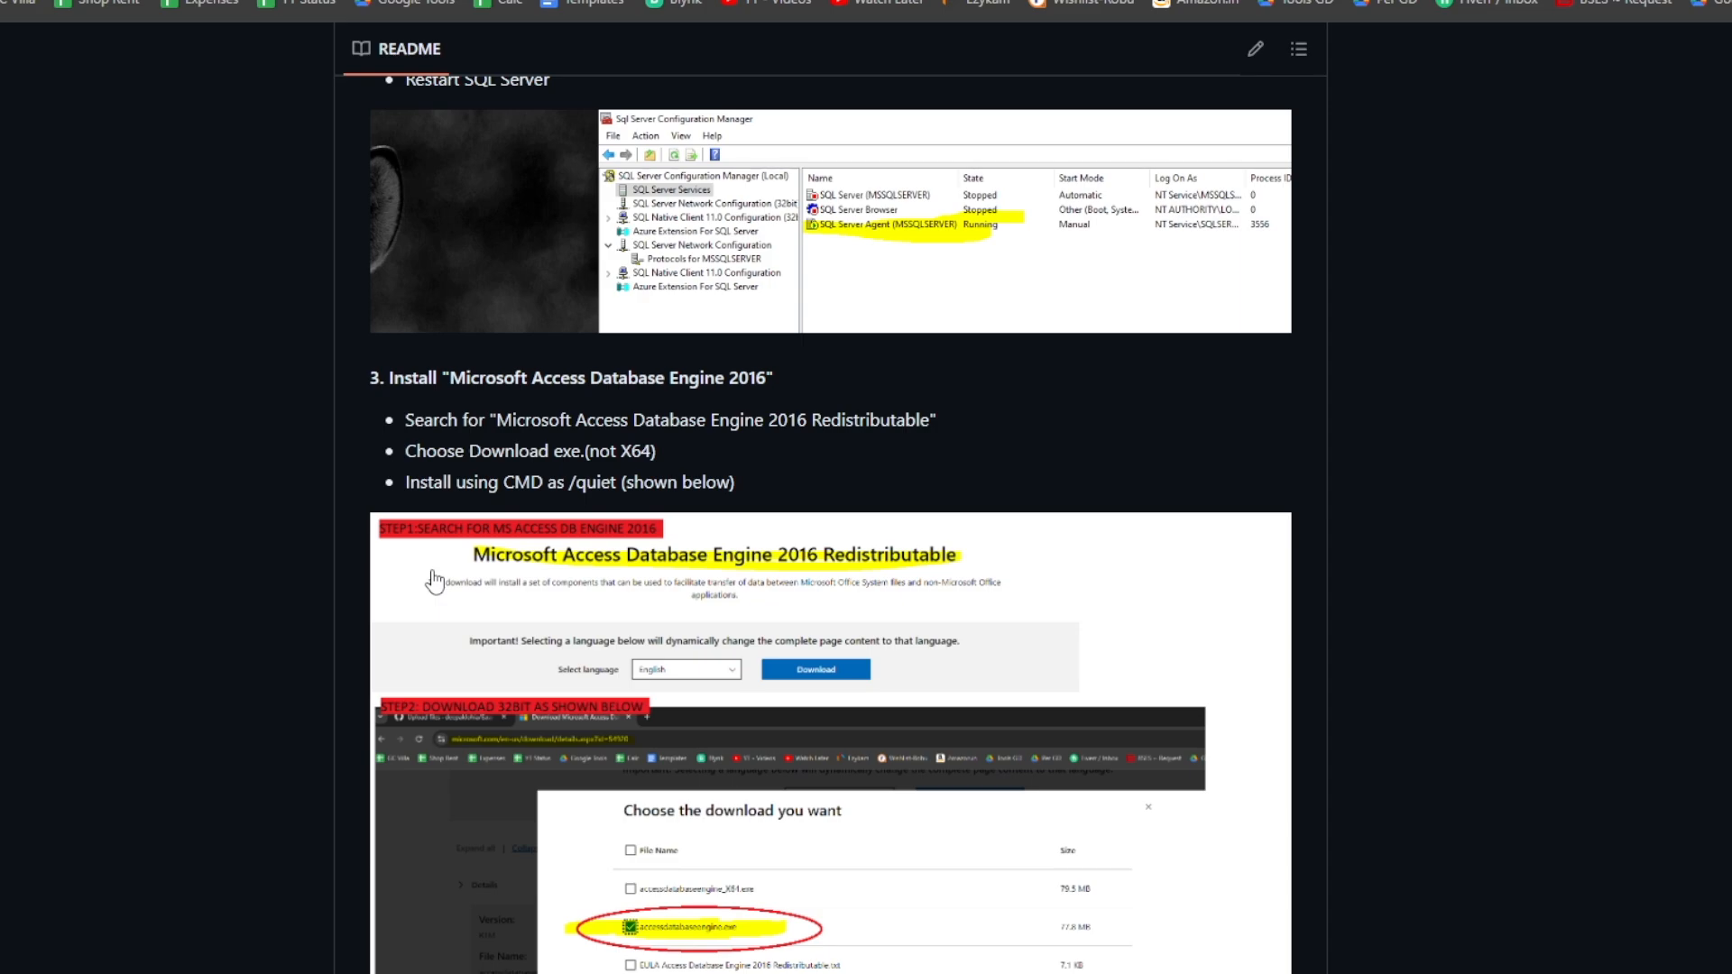
scroll(514, 699, down, 15)
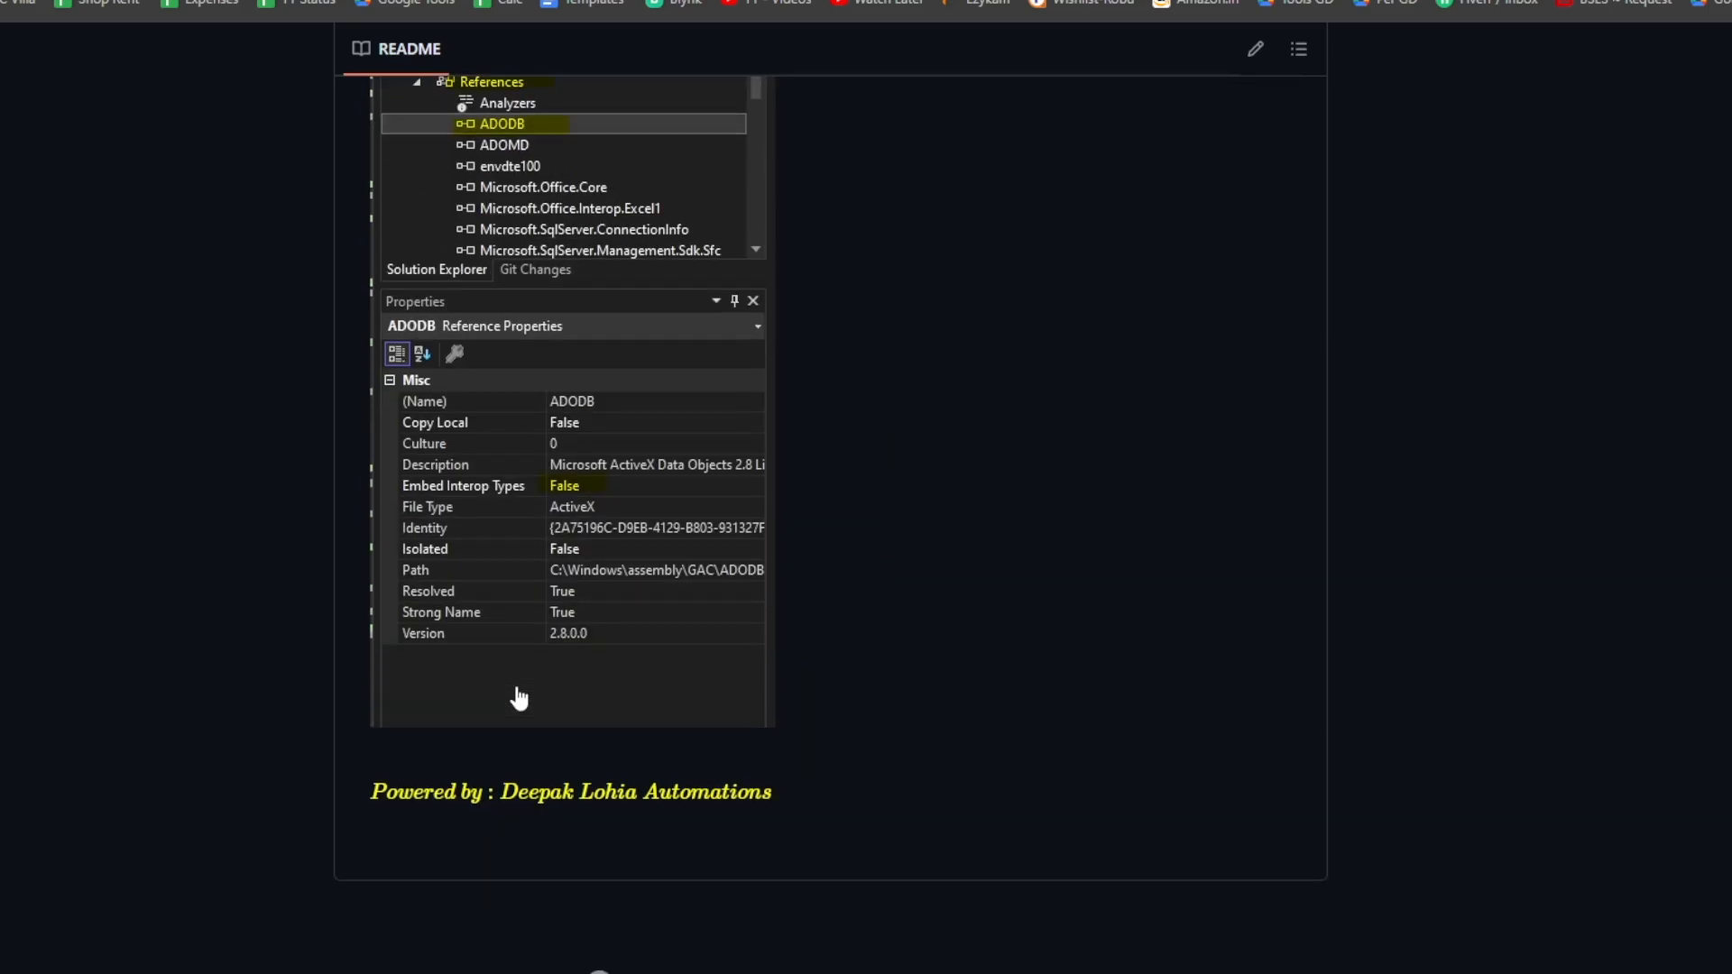
scroll(519, 699, up, 15)
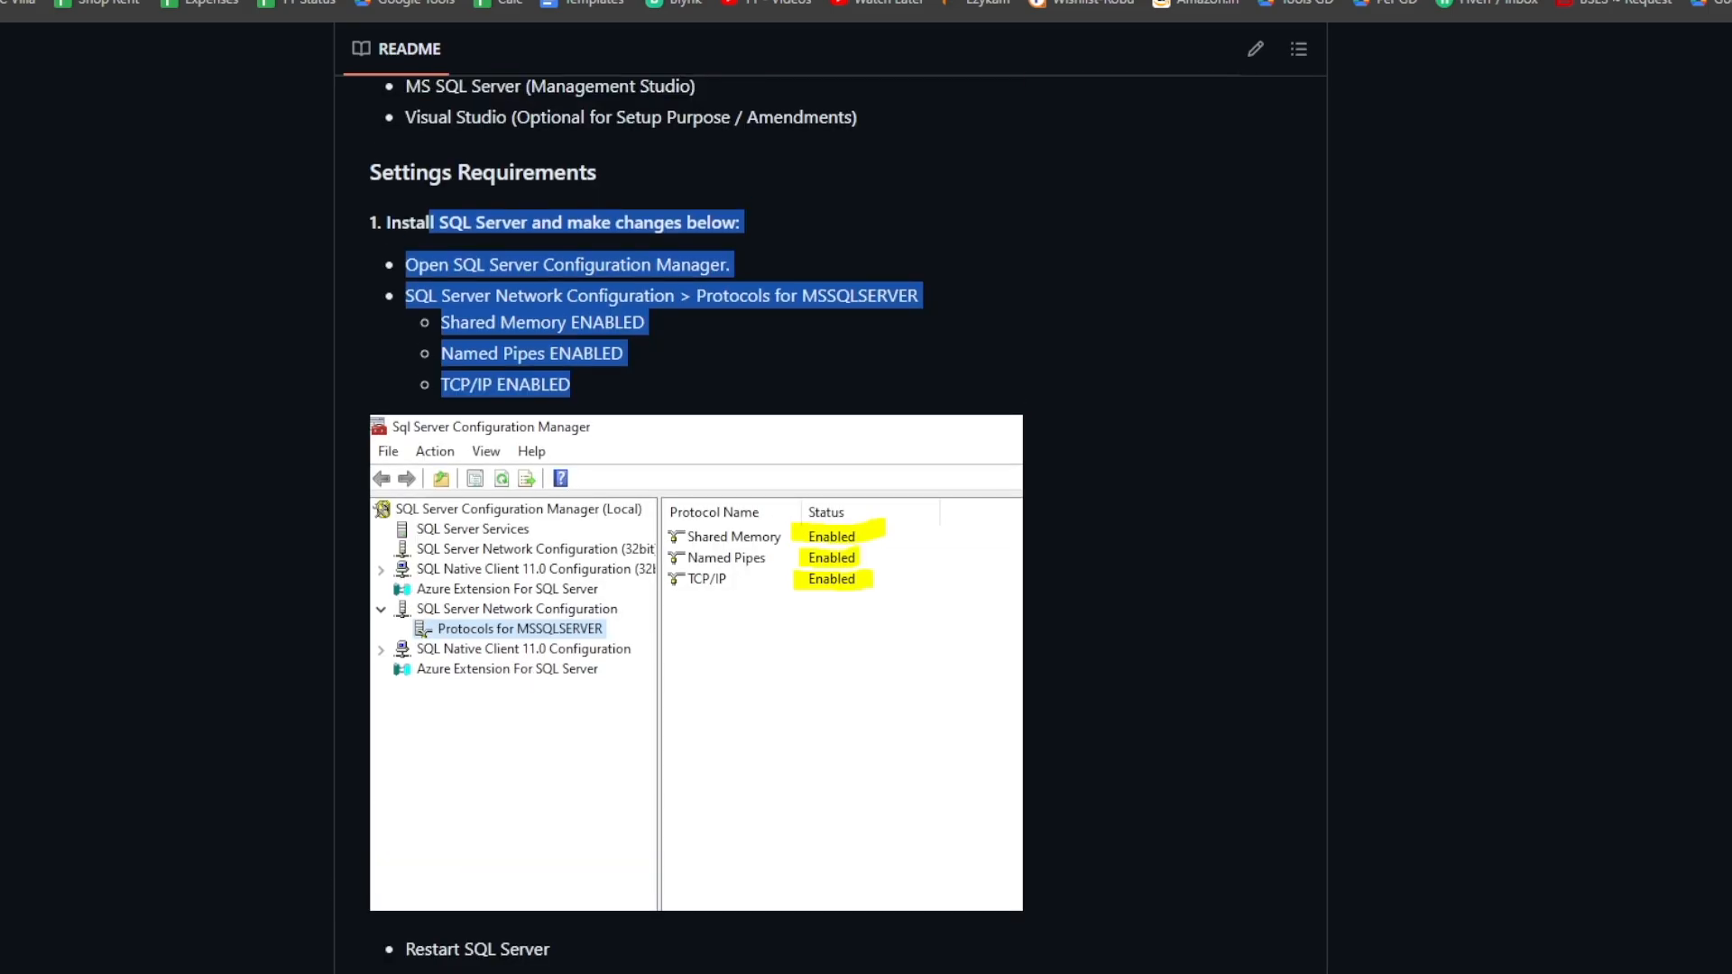